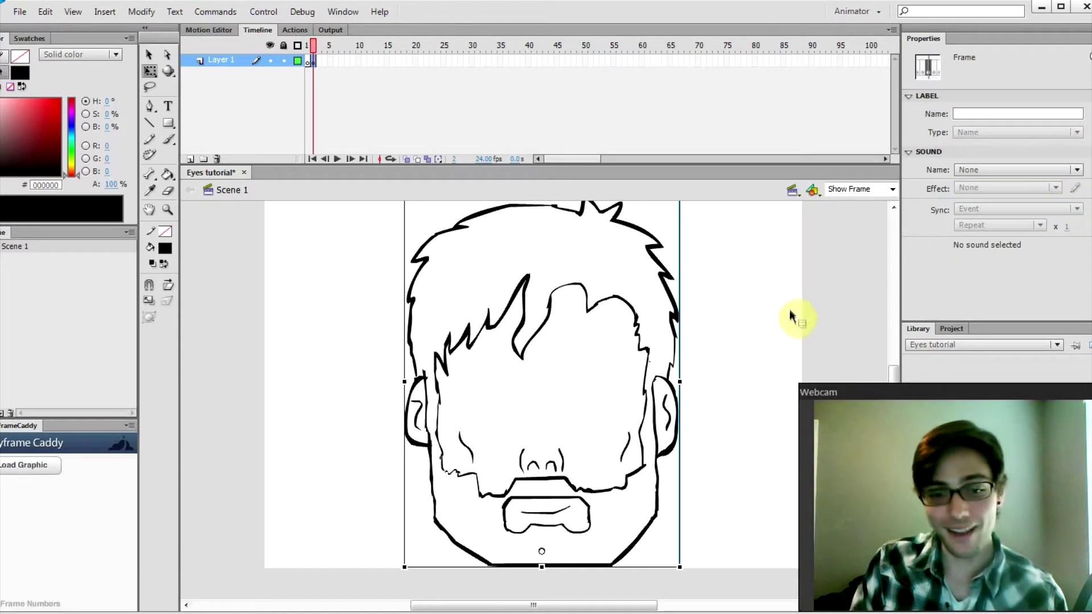
Inside the HarianHead symbol, brush a closed black outline for the first eye on the eyes layer.
{"action": "double_click", "coordinate": [670, 293]}
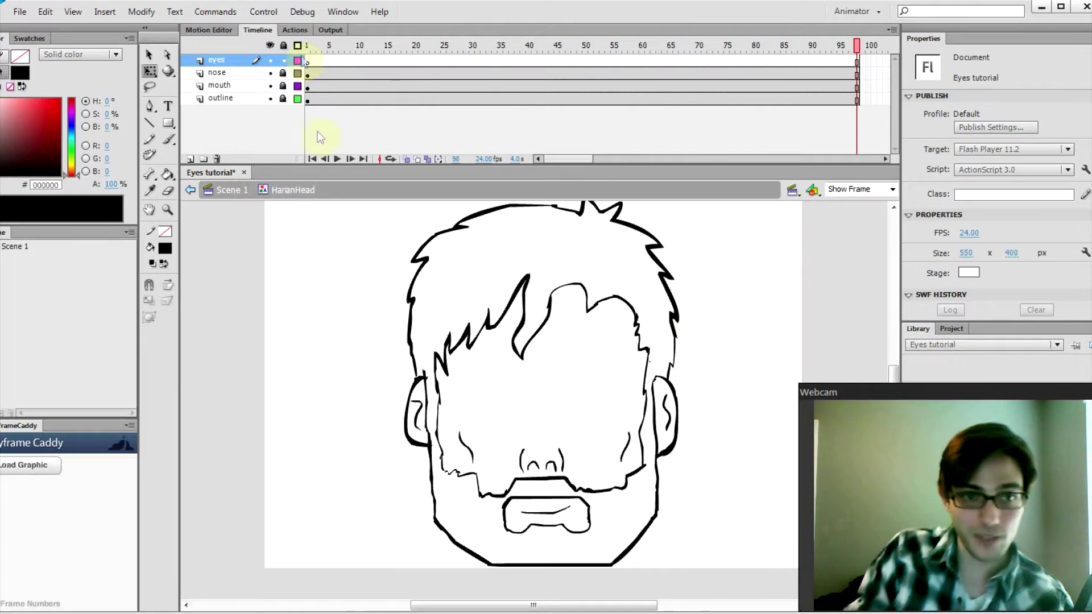
{"action": "left_click", "coordinate": [309, 61]}
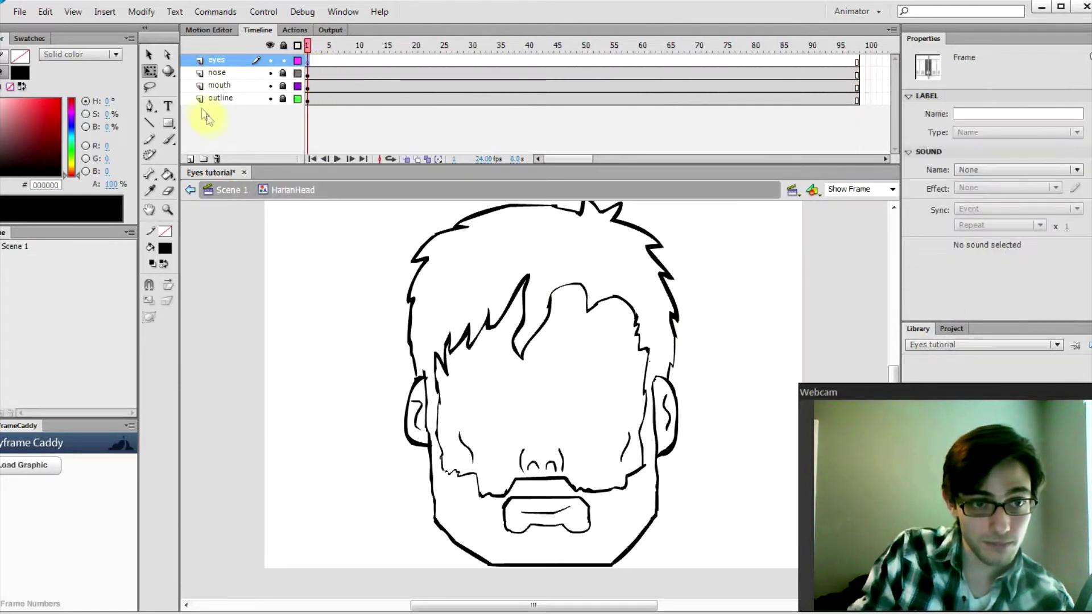
{"action": "left_click", "coordinate": [167, 139]}
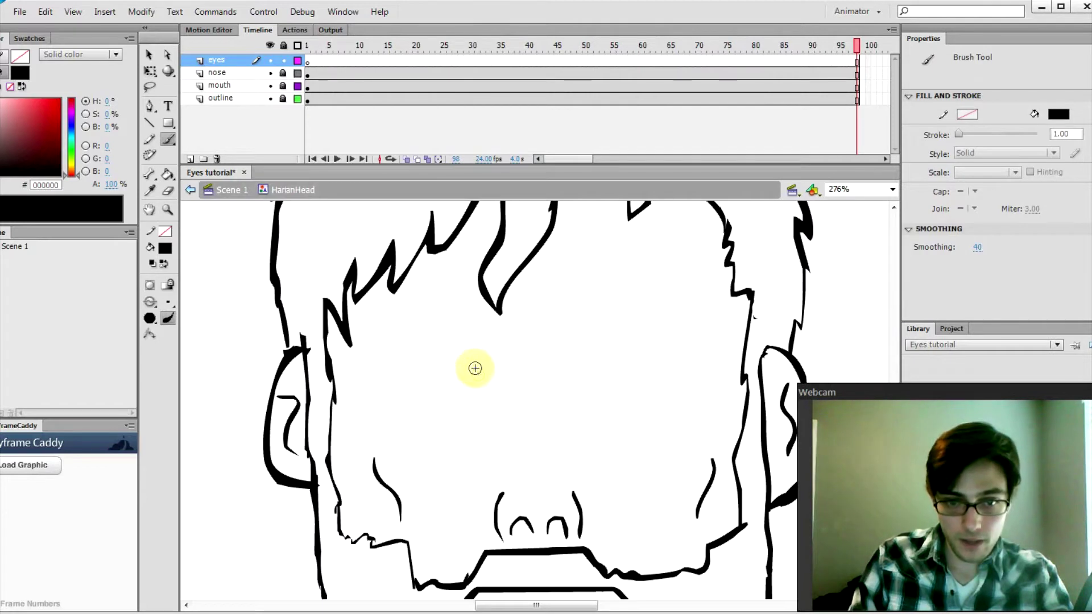
{"action": "mouse_move", "coordinate": [467, 365]}
{"action": "left_mouse_down"}
{"action": "mouse_move", "coordinate": [492, 383]}
{"action": "mouse_move", "coordinate": [483, 422]}
{"action": "left_mouse_up"}
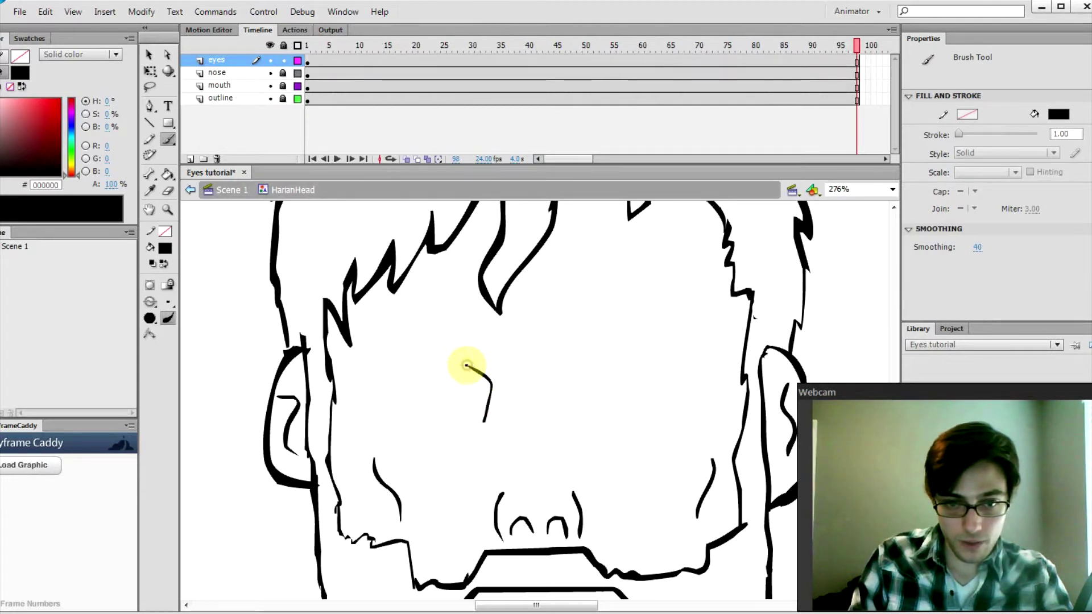
{"action": "mouse_move", "coordinate": [468, 365]}
{"action": "left_mouse_down"}
{"action": "mouse_move", "coordinate": [388, 372]}
{"action": "mouse_move", "coordinate": [420, 373]}
{"action": "mouse_move", "coordinate": [393, 374]}
{"action": "mouse_move", "coordinate": [403, 374]}
{"action": "mouse_move", "coordinate": [392, 395]}
{"action": "mouse_move", "coordinate": [403, 411]}
{"action": "mouse_move", "coordinate": [475, 409]}
{"action": "left_mouse_up"}
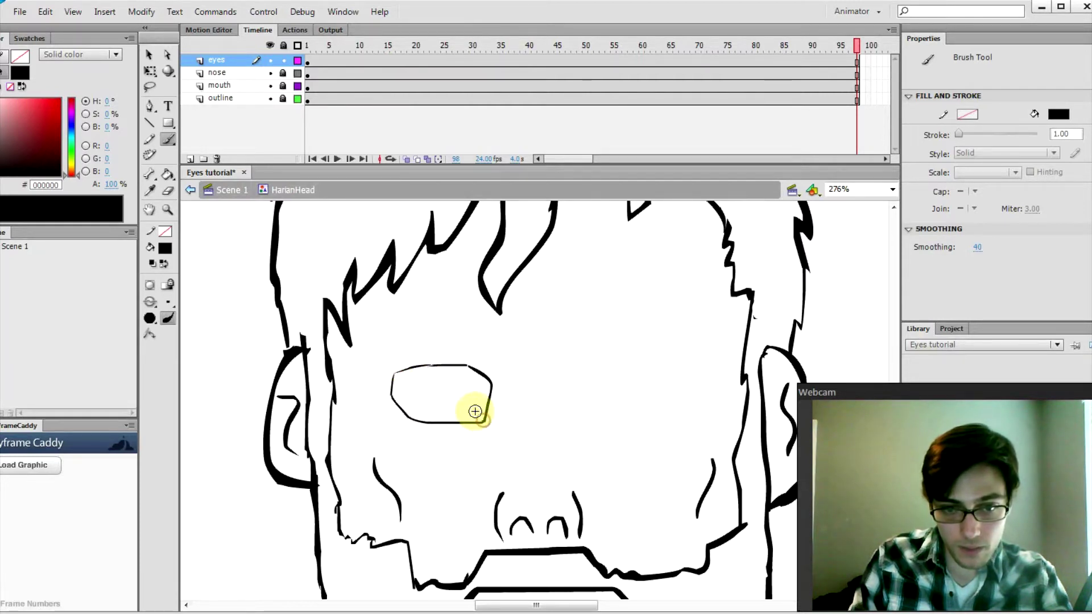
{"action": "left_click_drag", "start_coordinate": [400, 371], "coordinate": [416, 376]}
Duplicate the eye outline, flip the copy horizontally and place it level with the original as the second eye.
{"action": "key", "text": "v"}
{"action": "left_click", "coordinate": [451, 421]}
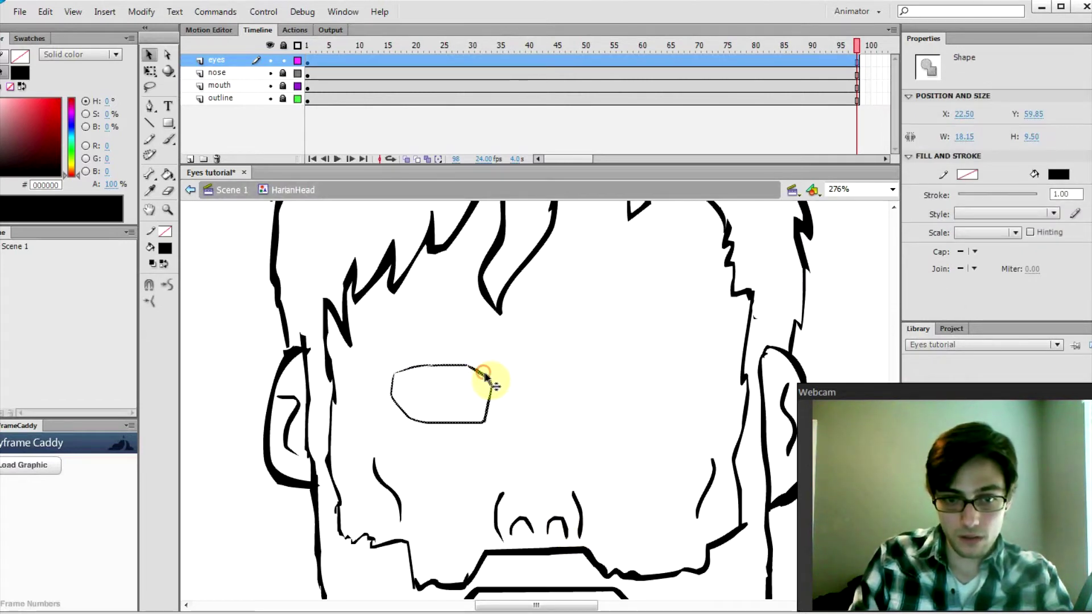
{"action": "left_click_drag", "start_coordinate": [487, 377], "coordinate": [648, 379]}
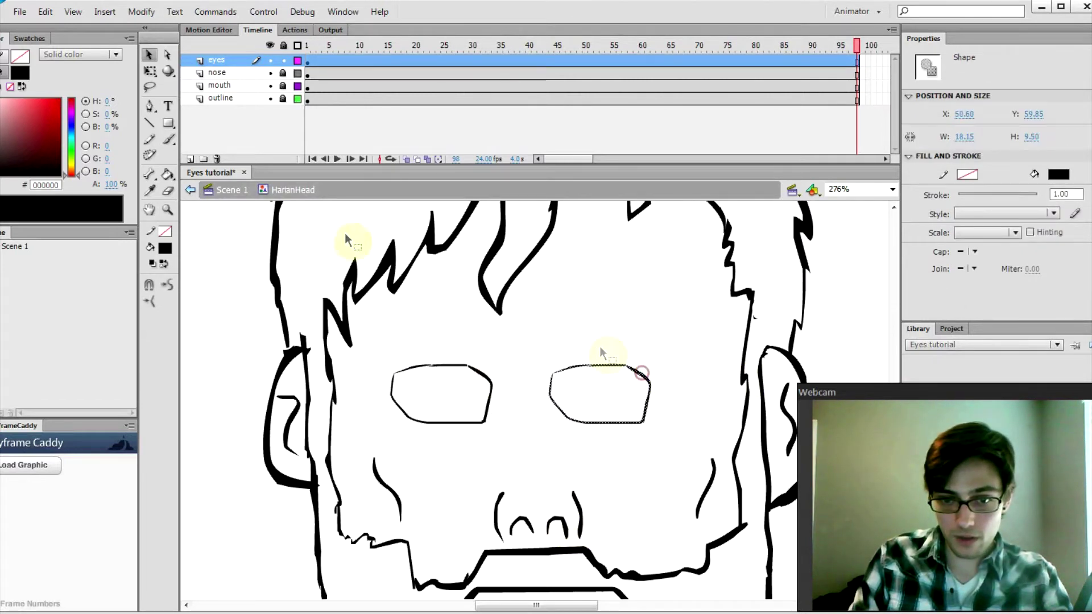
{"action": "left_click", "coordinate": [141, 11]}
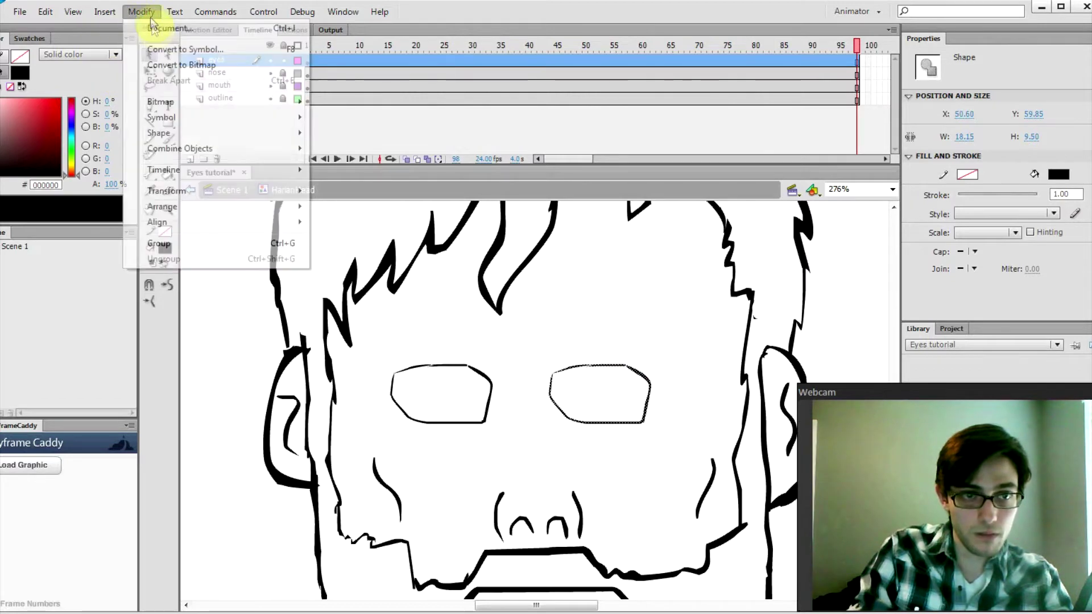
{"action": "left_click", "coordinate": [258, 191]}
{"action": "left_click", "coordinate": [375, 342]}
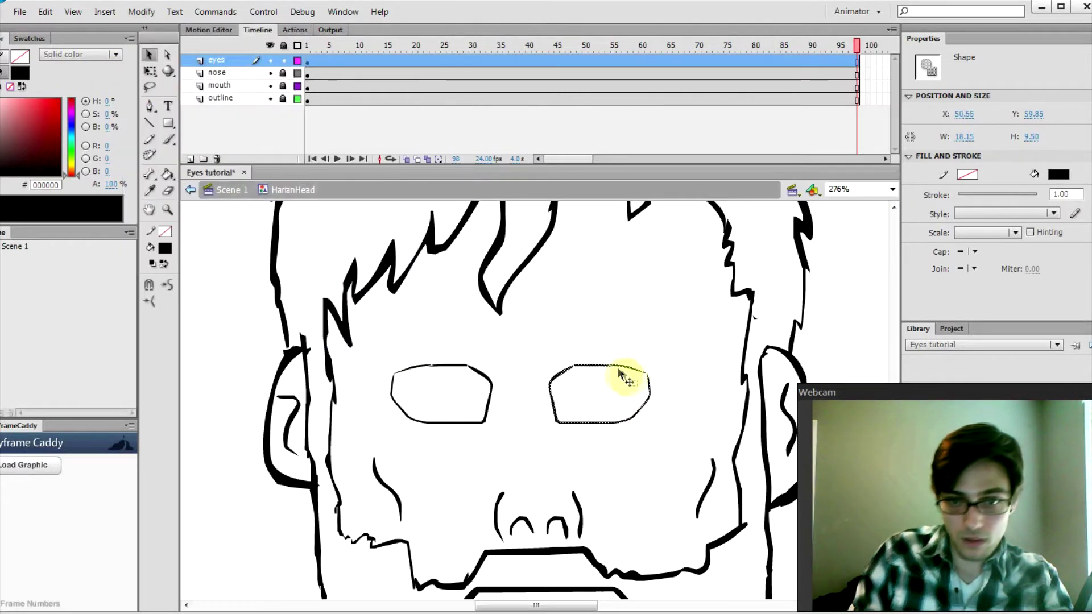
{"action": "left_click_drag", "start_coordinate": [614, 363], "coordinate": [647, 370]}
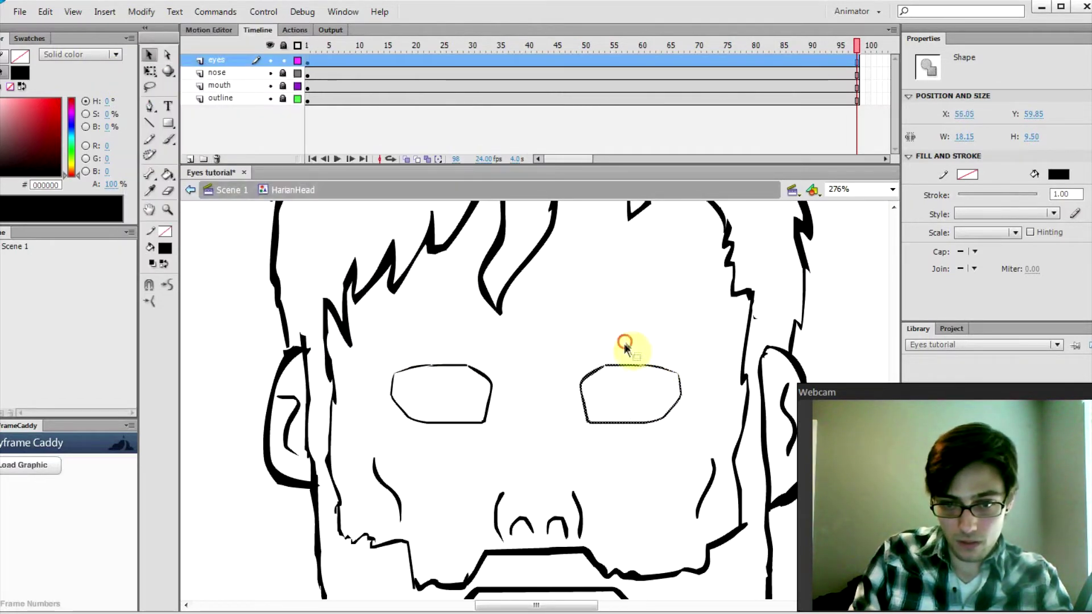
{"action": "left_click", "coordinate": [480, 393]}
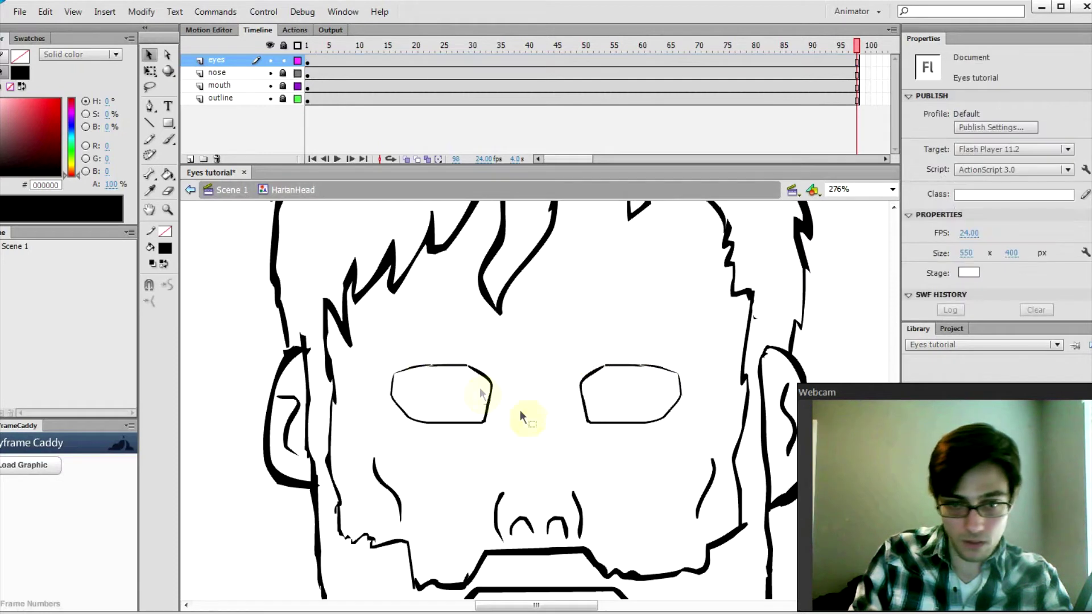
Convert both eye outlines on the eyes layer into a graphic symbol named "Eyes".
{"action": "left_click", "coordinate": [319, 63]}
{"action": "key", "text": "F8"}
{"action": "type", "text": "E"}
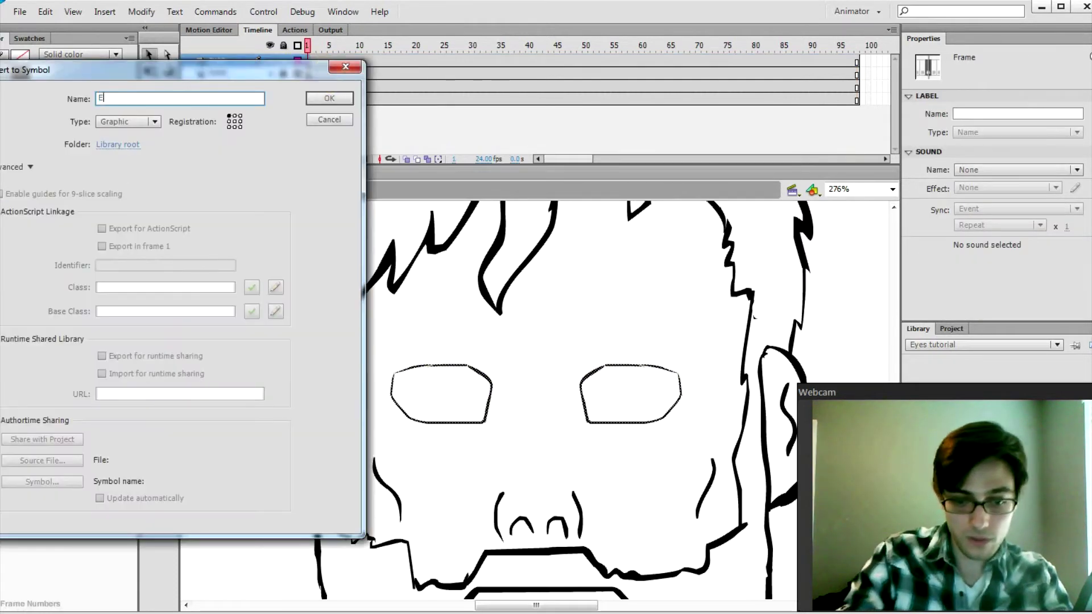
{"action": "type", "text": "yes"}
{"action": "left_click", "coordinate": [329, 98]}
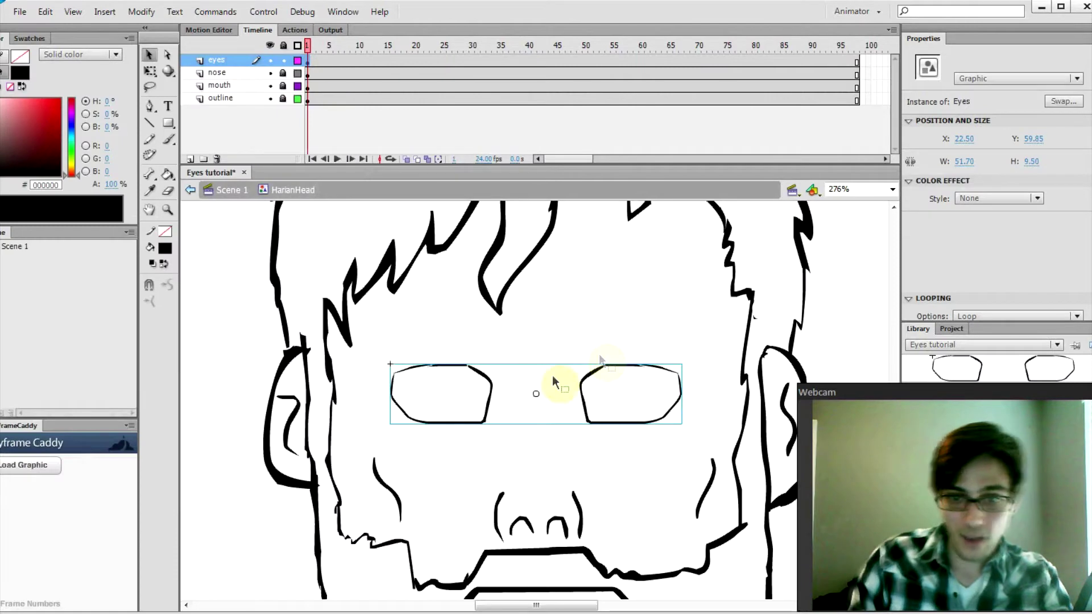
Try to fill the first eye inside the Eyes symbol with the Paint Bucket.
{"action": "left_click", "coordinate": [478, 378]}
{"action": "left_click", "coordinate": [484, 379]}
{"action": "double_click", "coordinate": [479, 378]}
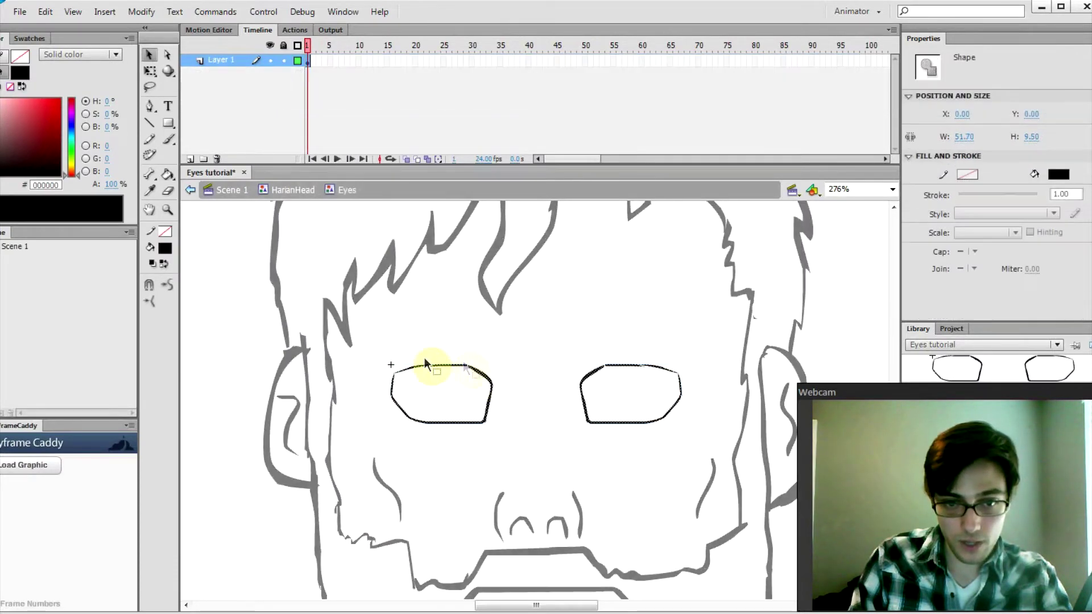
{"action": "key", "text": "b"}
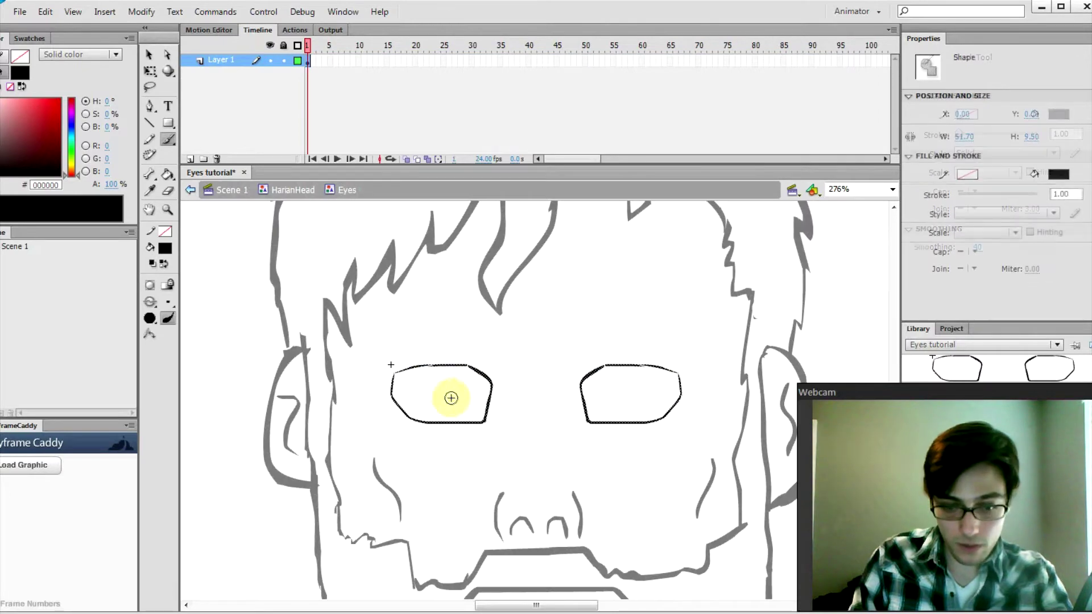
{"action": "key", "text": "k"}
{"action": "left_click", "coordinate": [152, 287]}
{"action": "left_click", "coordinate": [168, 302]}
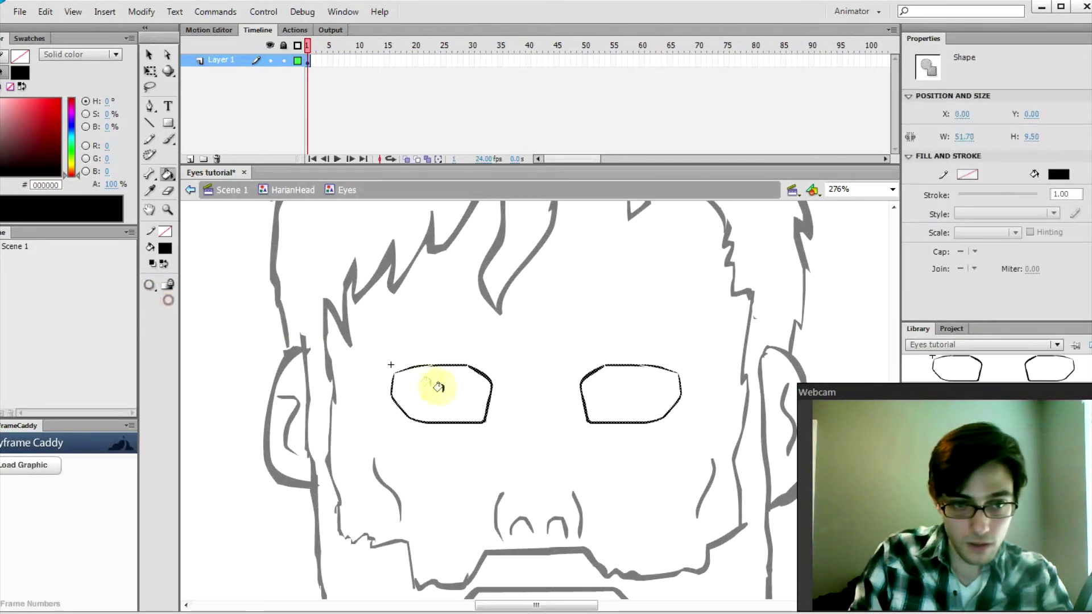
{"action": "left_click", "coordinate": [436, 383]}
{"action": "key", "text": "ctrl+z"}
{"action": "key", "text": "ctrl+z"}
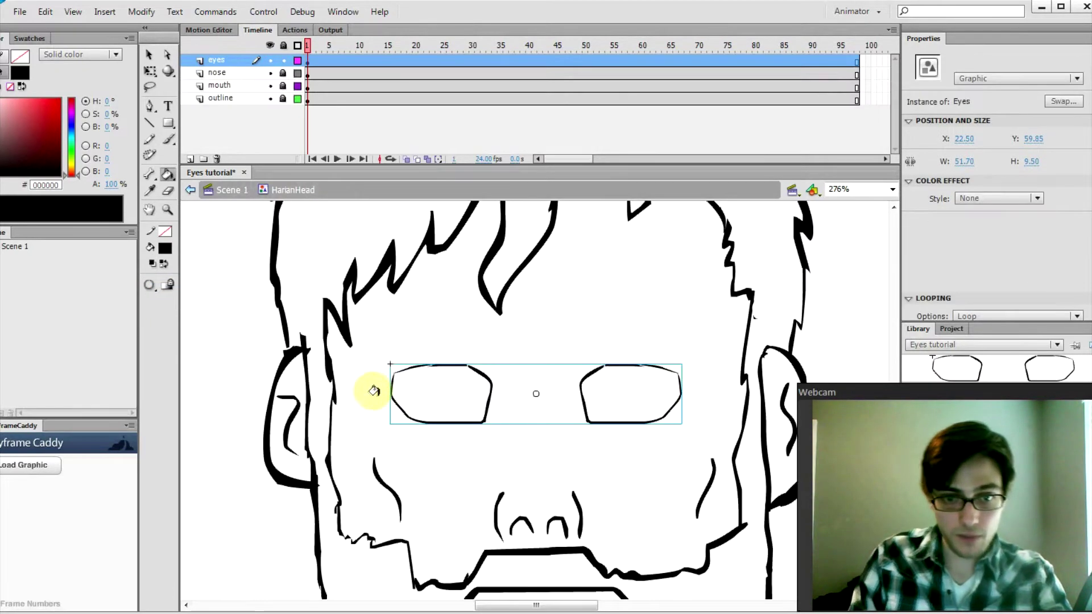
Inside the Eyes symbol, add a layer and paste the cut second eye outline onto it in place.
{"action": "left_click", "coordinate": [190, 160]}
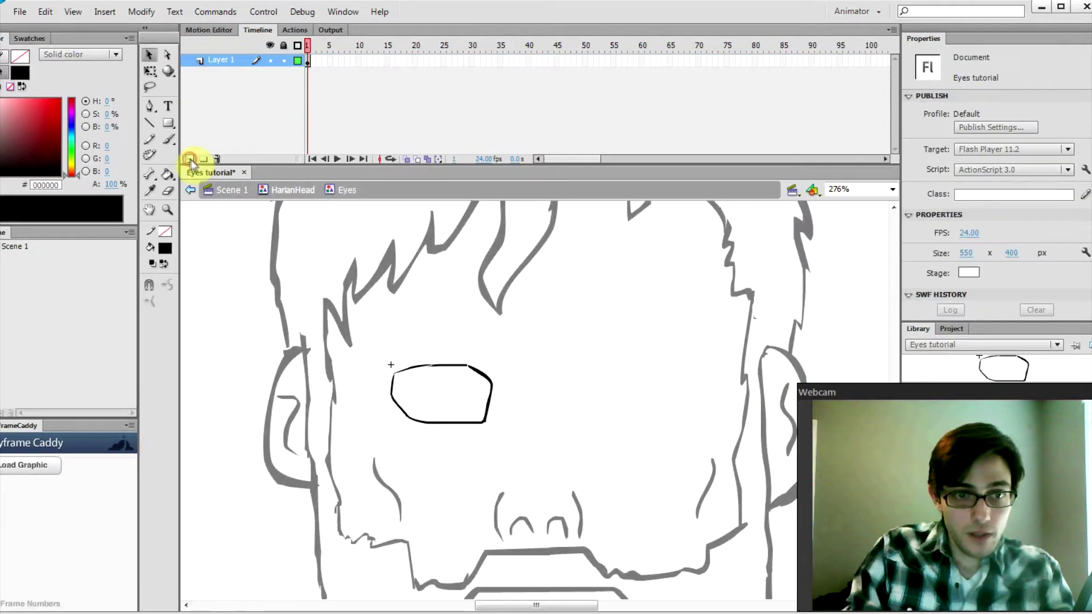
{"action": "left_click", "coordinate": [190, 159]}
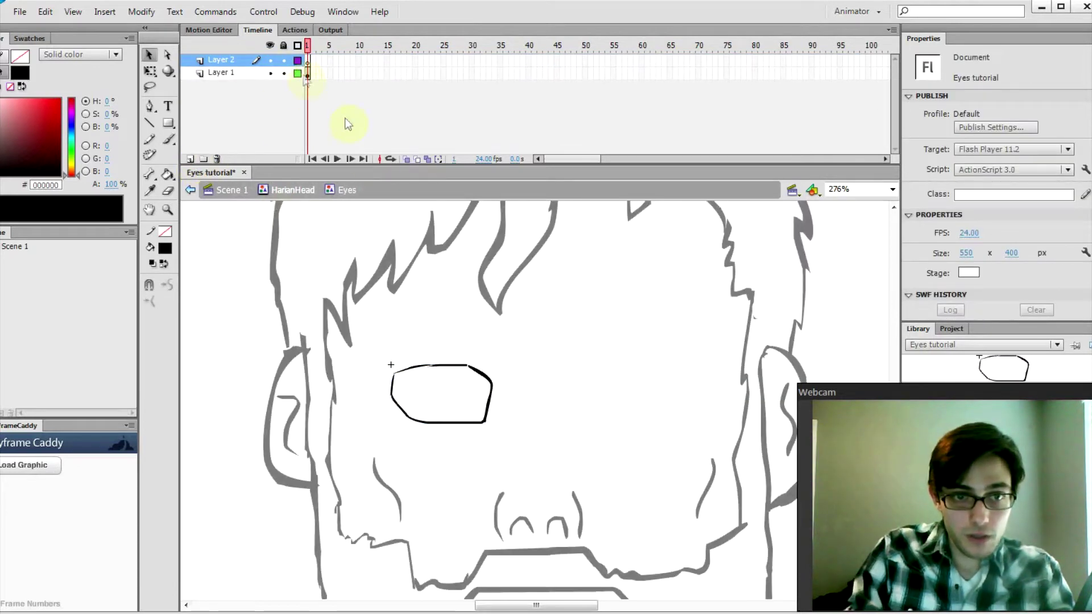
{"action": "key", "text": "ctrl+shift+v"}
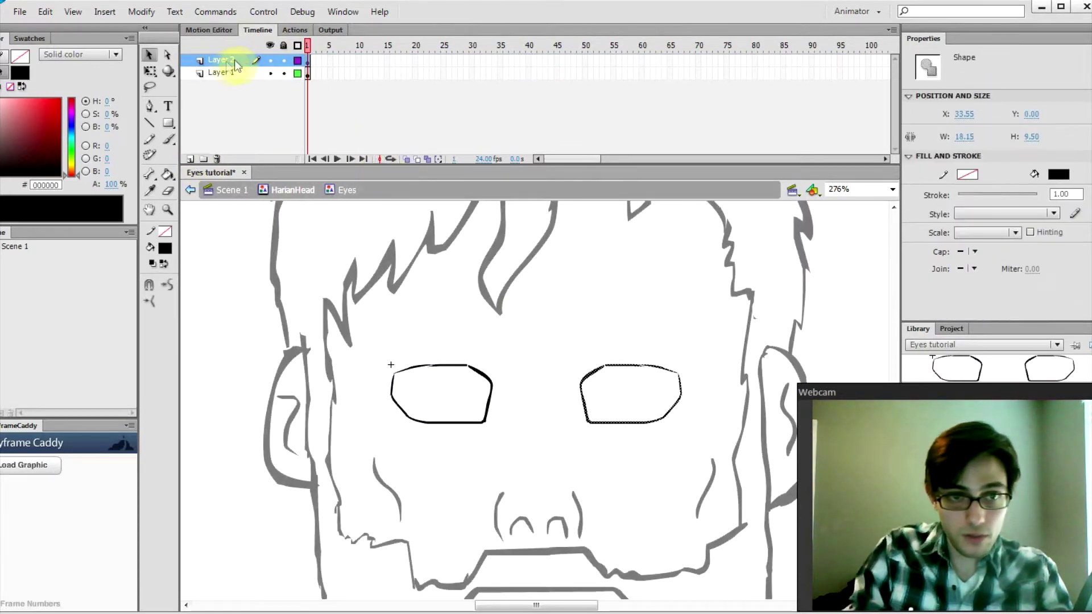
Rename the pasted eye's layer "Loutline" and the original eye's layer "Routline".
{"action": "double_click", "coordinate": [228, 61]}
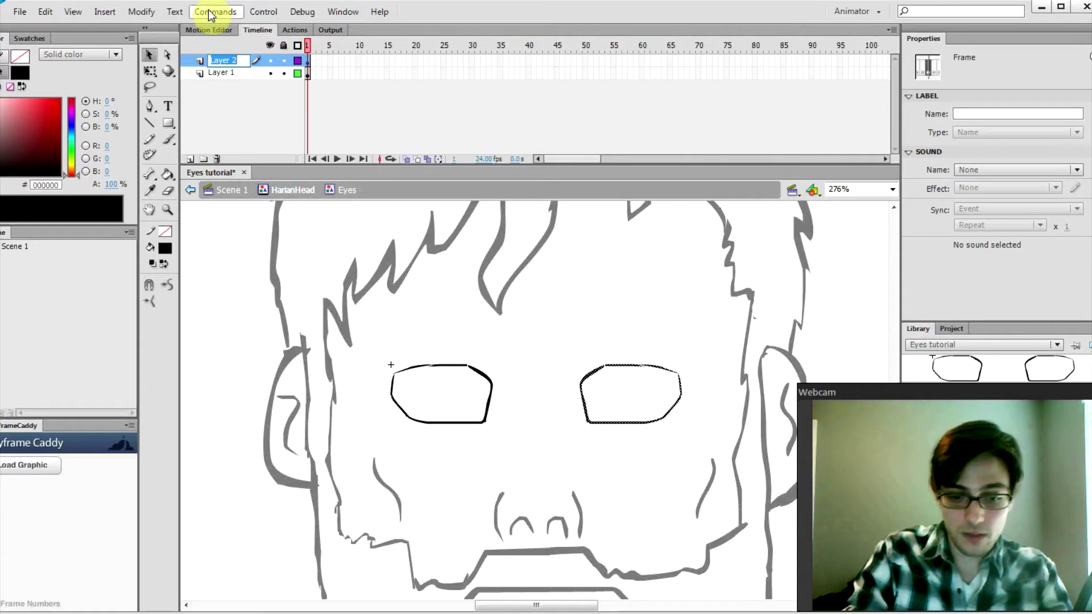
{"action": "type", "text": "Routline"}
{"action": "key", "text": "Return"}
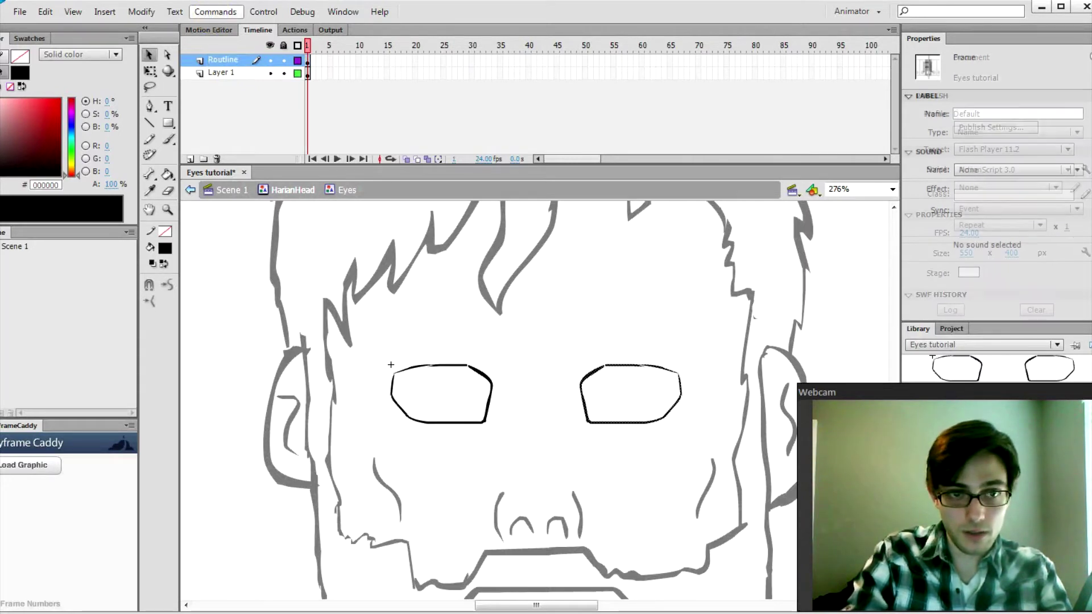
{"action": "left_click", "coordinate": [215, 62]}
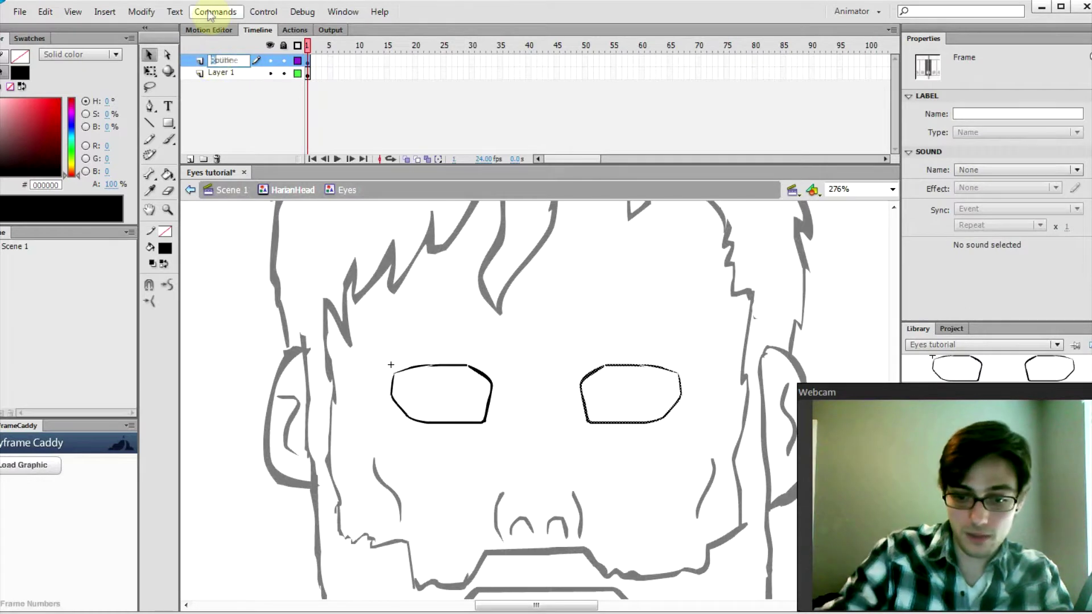
{"action": "type", "text": "L"}
{"action": "key", "text": "Return"}
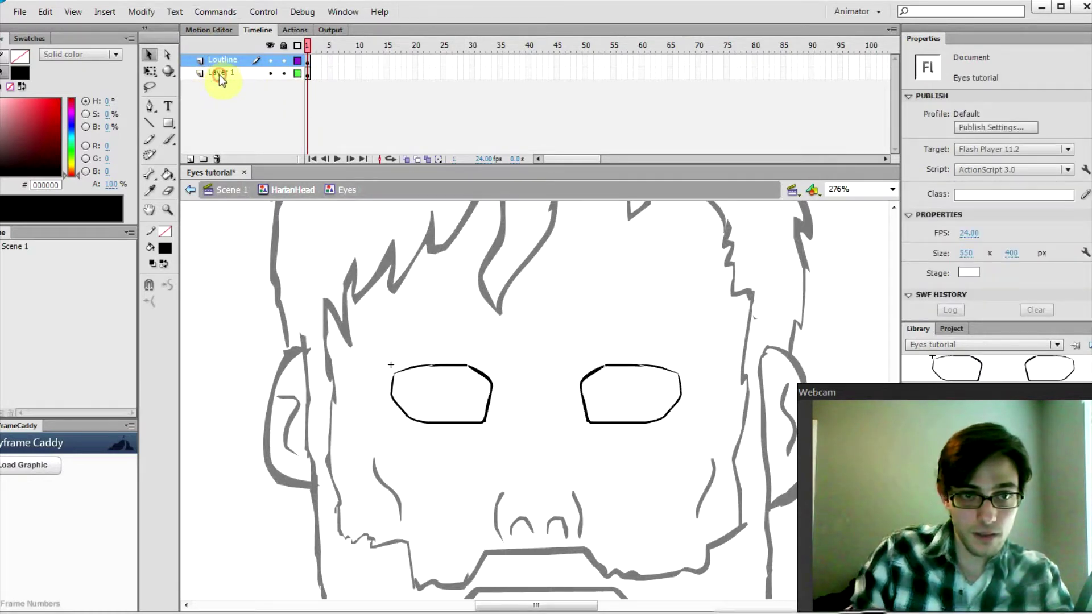
{"action": "double_click", "coordinate": [220, 74]}
{"action": "type", "text": "Rout"}
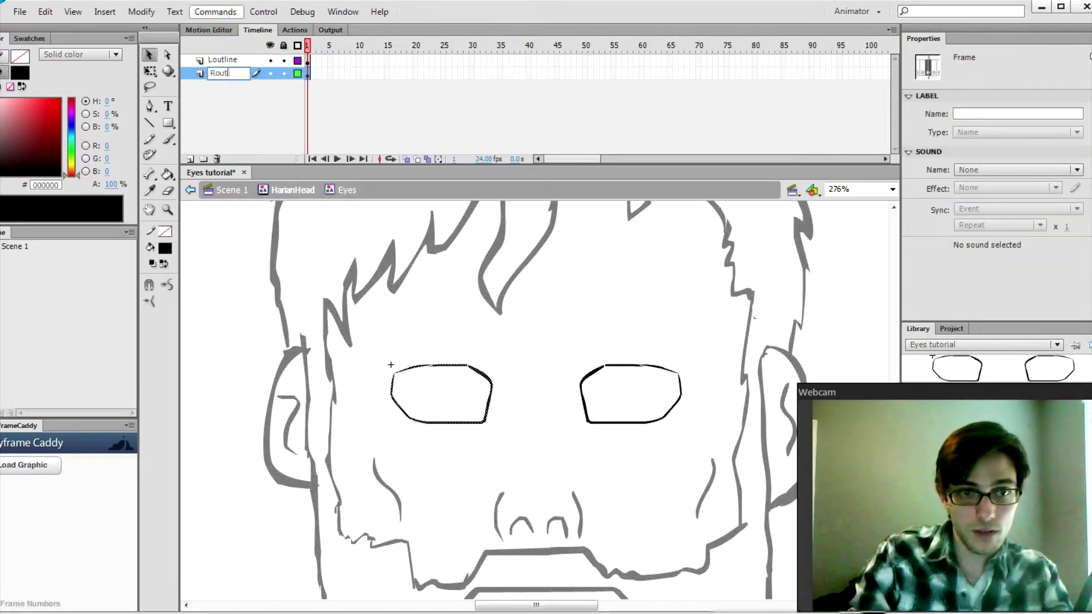
{"action": "type", "text": "line"}
{"action": "key", "text": "Return"}
Add two layers in the Eyes symbol, leaving one beneath Loutline and moving the other beneath Routline.
{"action": "left_click", "coordinate": [190, 159]}
{"action": "left_click", "coordinate": [190, 159]}
{"action": "left_click_drag", "start_coordinate": [221, 73], "coordinate": [239, 114]}
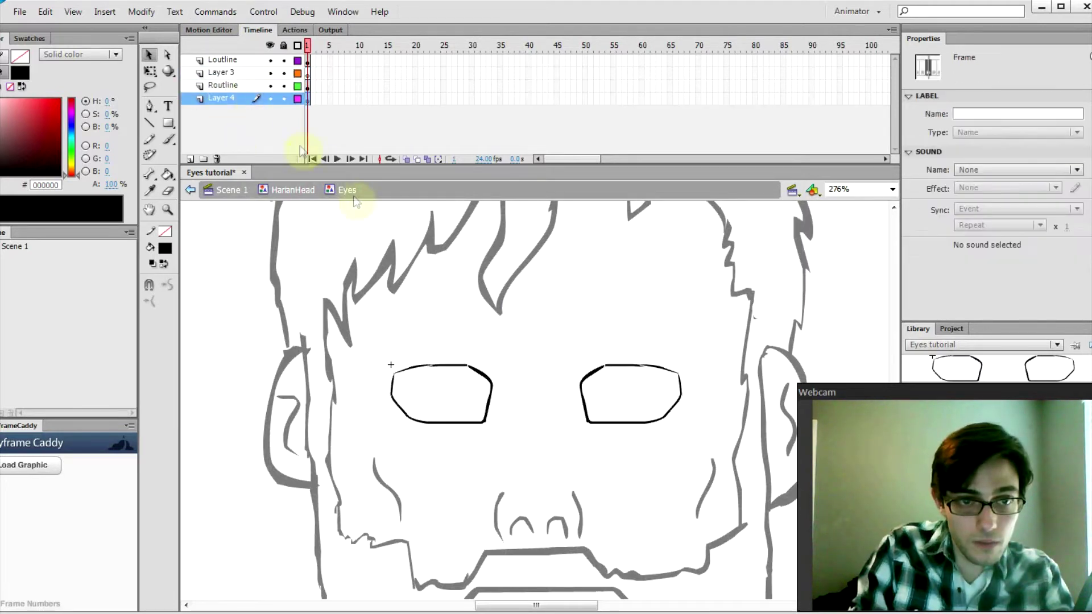
Rename the empty layer beneath Routline "Rball" and the one beneath Loutline "Lball".
{"action": "double_click", "coordinate": [226, 98]}
{"action": "type", "text": "R"}
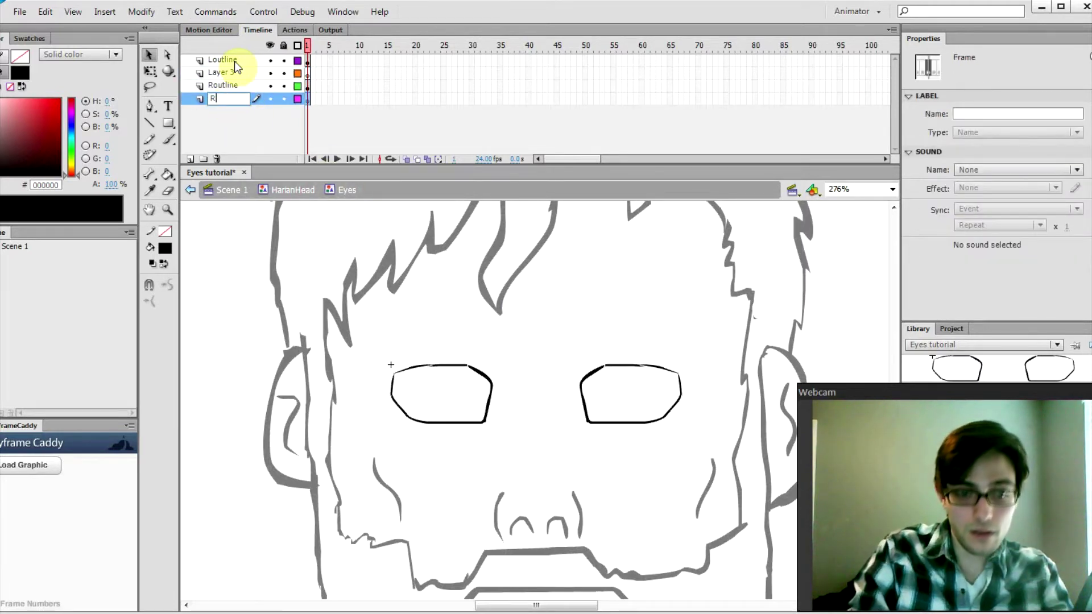
{"action": "type", "text": "ball"}
{"action": "key", "text": "Return"}
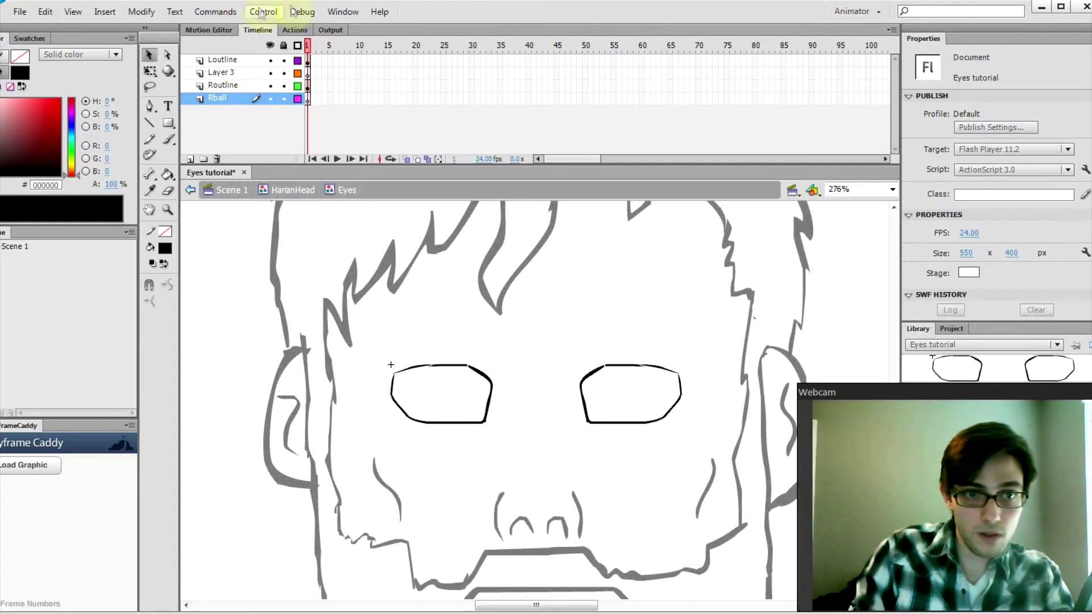
{"action": "left_click", "coordinate": [233, 73]}
{"action": "double_click", "coordinate": [226, 72]}
{"action": "type", "text": "Lball"}
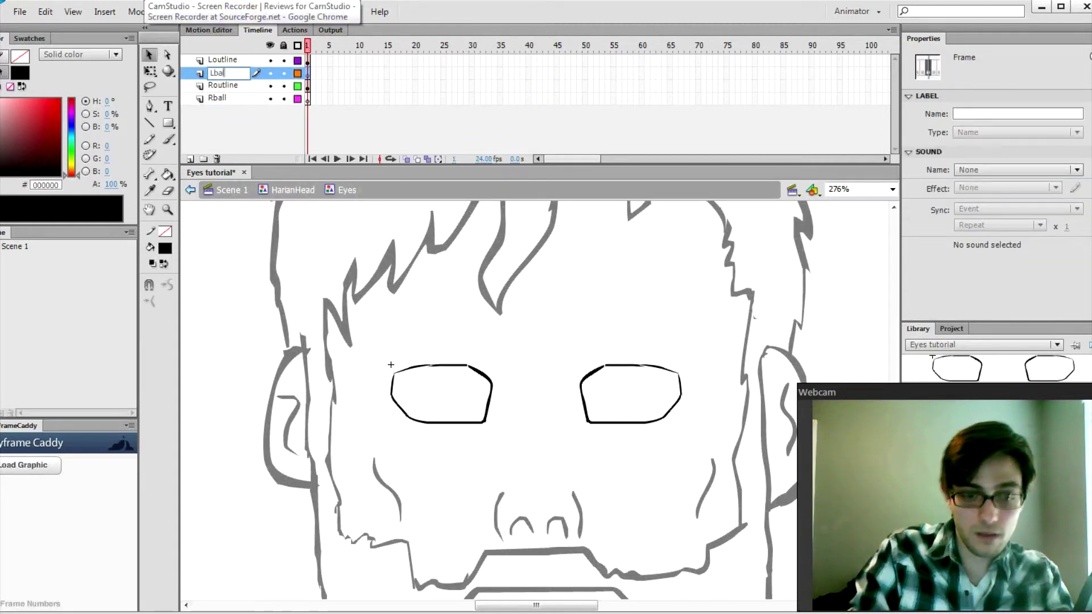
{"action": "key", "text": "Return"}
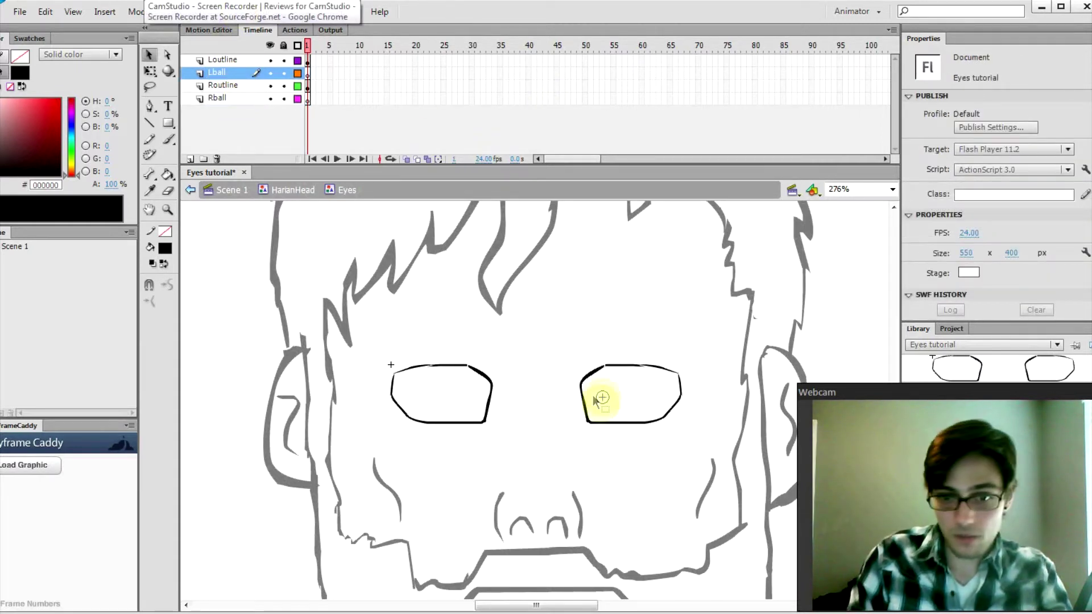
Brush an iris and pupil outline in the Loutline eye on the Lball layer and fill the pupil black.
{"action": "key", "text": "b"}
{"action": "mouse_move", "coordinate": [619, 376]}
{"action": "left_mouse_down"}
{"action": "mouse_move", "coordinate": [613, 406]}
{"action": "mouse_move", "coordinate": [636, 408]}
{"action": "mouse_move", "coordinate": [648, 392]}
{"action": "mouse_move", "coordinate": [635, 377]}
{"action": "mouse_move", "coordinate": [609, 384]}
{"action": "mouse_move", "coordinate": [622, 398]}
{"action": "mouse_move", "coordinate": [646, 382]}
{"action": "left_mouse_up"}
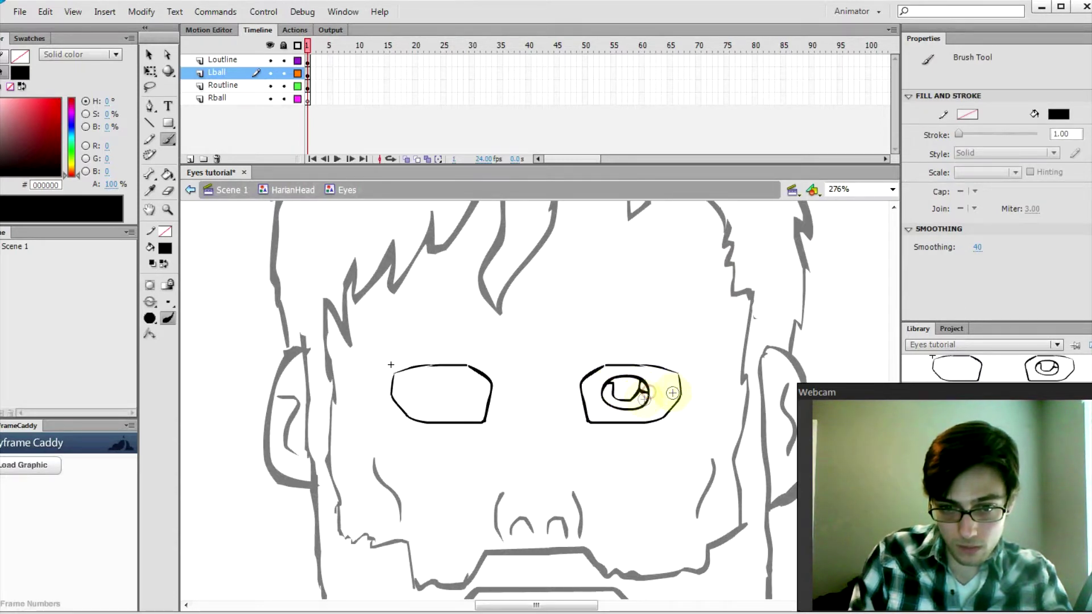
{"action": "key", "text": "k"}
{"action": "left_click", "coordinate": [627, 390]}
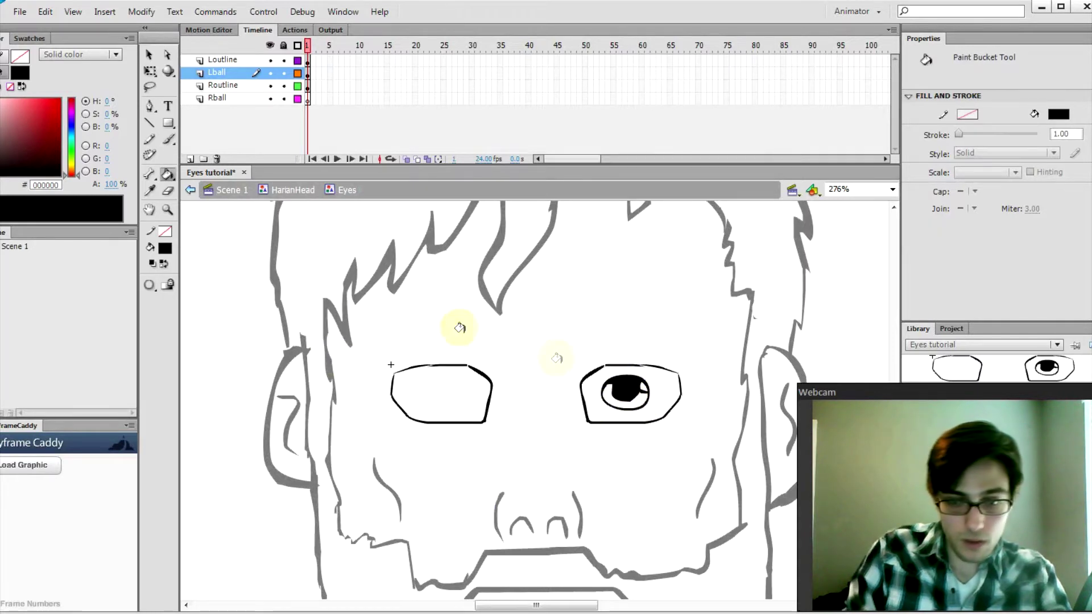
Sample white and fill the iris area and the highlight beside the pupil with it.
{"action": "key", "text": "i"}
{"action": "left_click", "coordinate": [599, 412]}
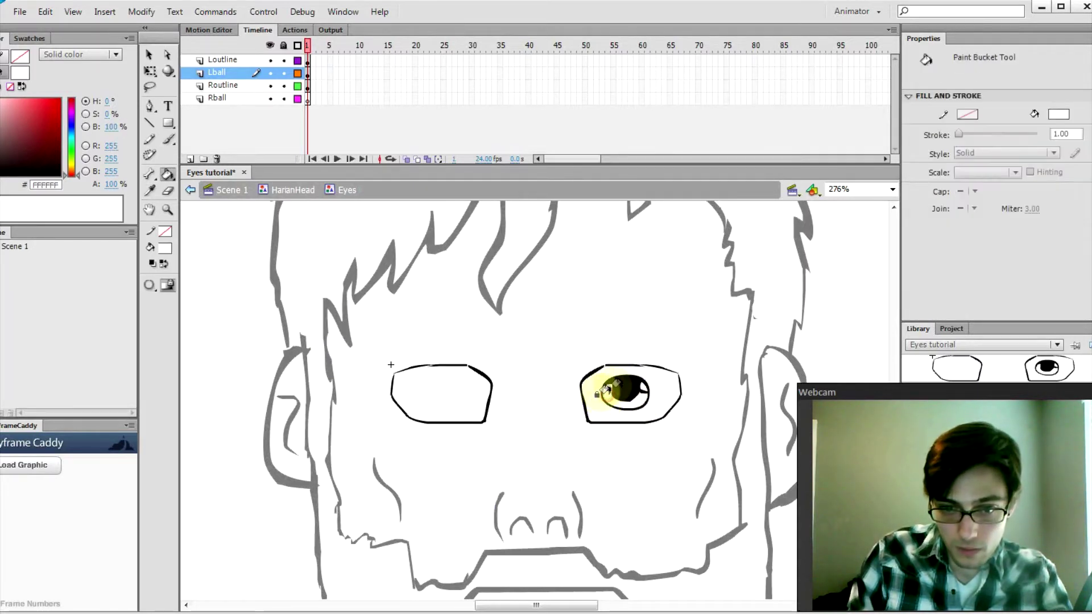
{"action": "left_click", "coordinate": [608, 390]}
{"action": "left_click", "coordinate": [643, 388]}
Copy the finished eyeball from the Lball layer onto the Rball layer and place it inside the Routline eye.
{"action": "key", "text": "v"}
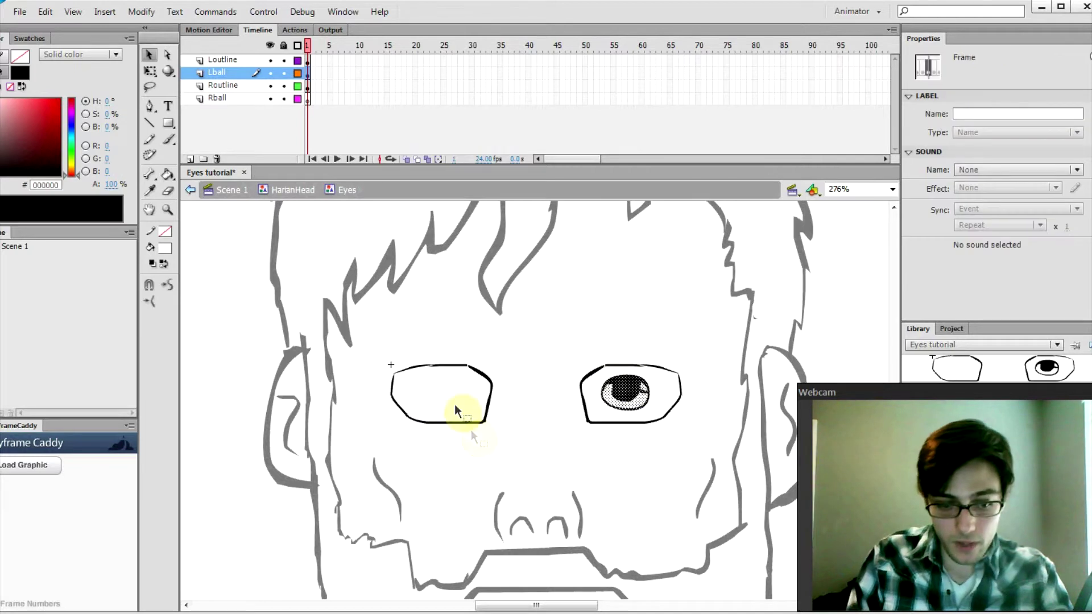
{"action": "left_click", "coordinate": [307, 98]}
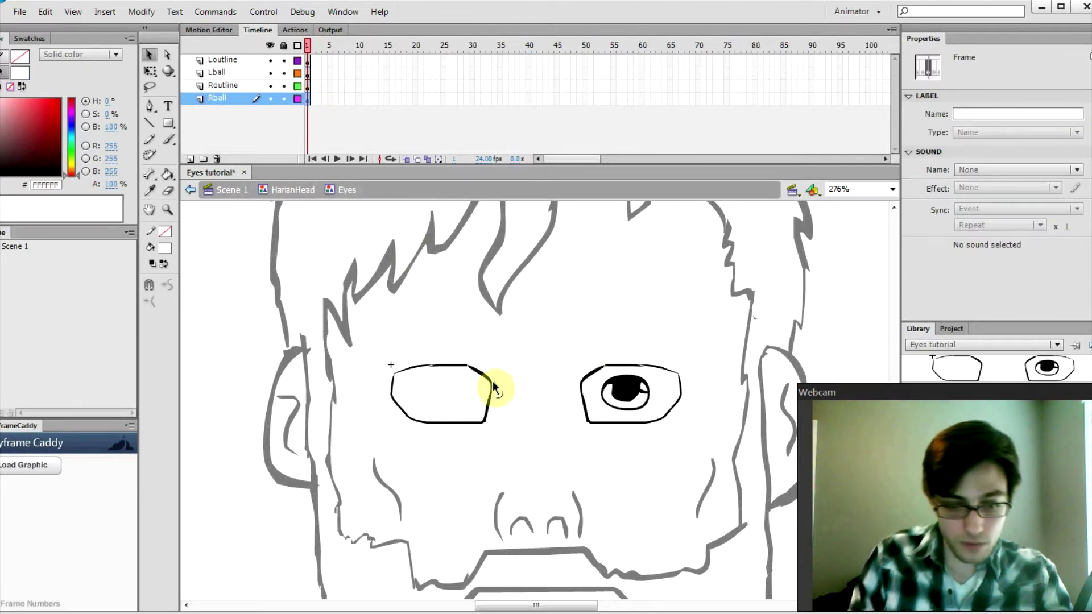
{"action": "key", "text": "ctrl+v"}
{"action": "left_click_drag", "start_coordinate": [532, 395], "coordinate": [443, 392]}
Convert the eyeball on the Rball layer to a graphic symbol named "Reyeball".
{"action": "key", "text": "F8"}
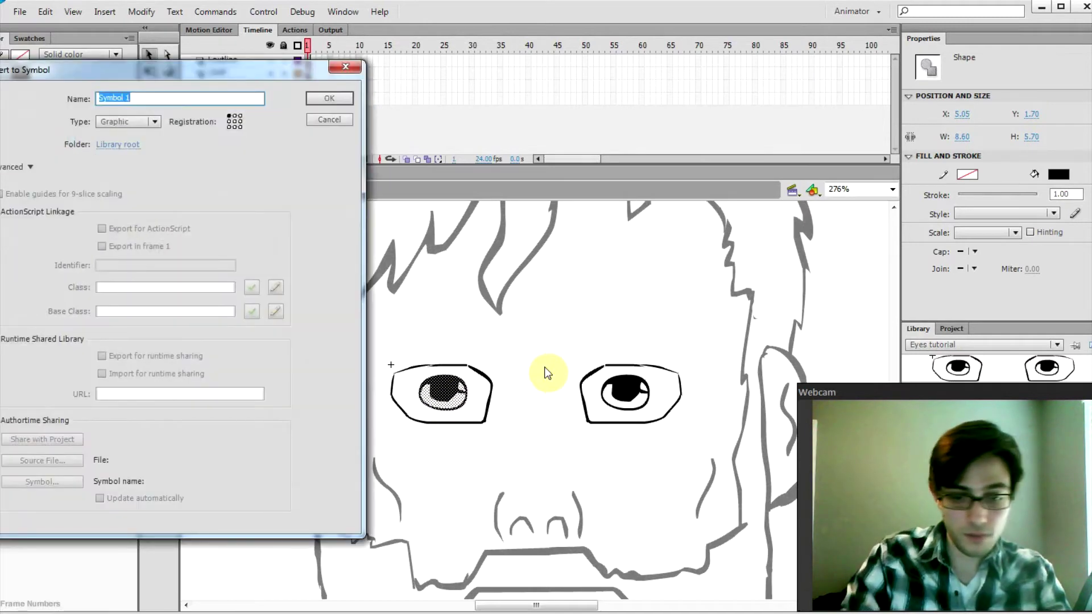
{"action": "type", "text": "Reyeba"}
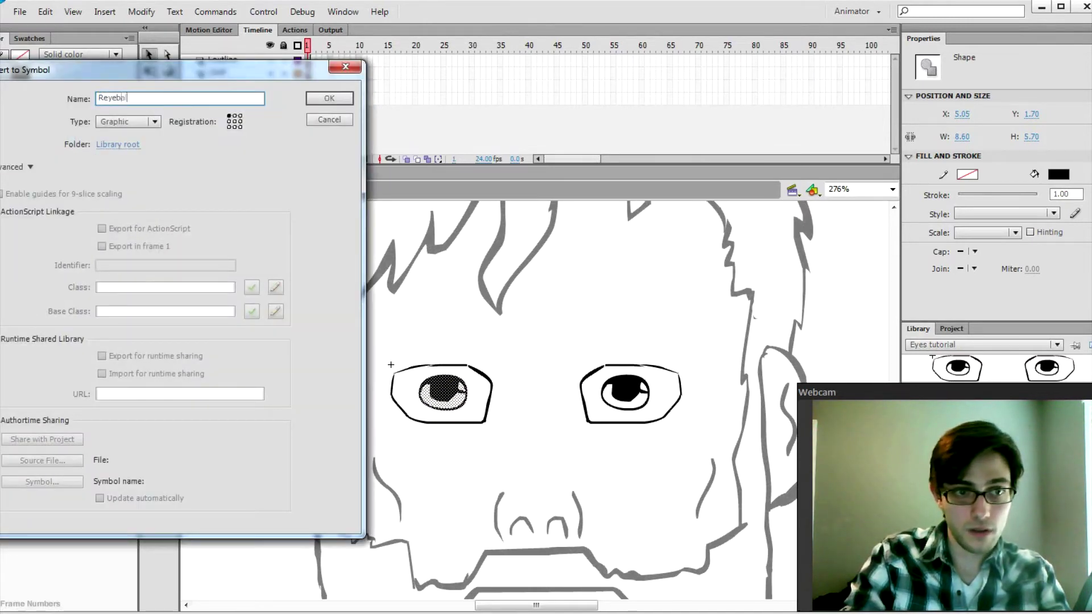
{"action": "type", "text": "ll"}
{"action": "key", "text": "Return"}
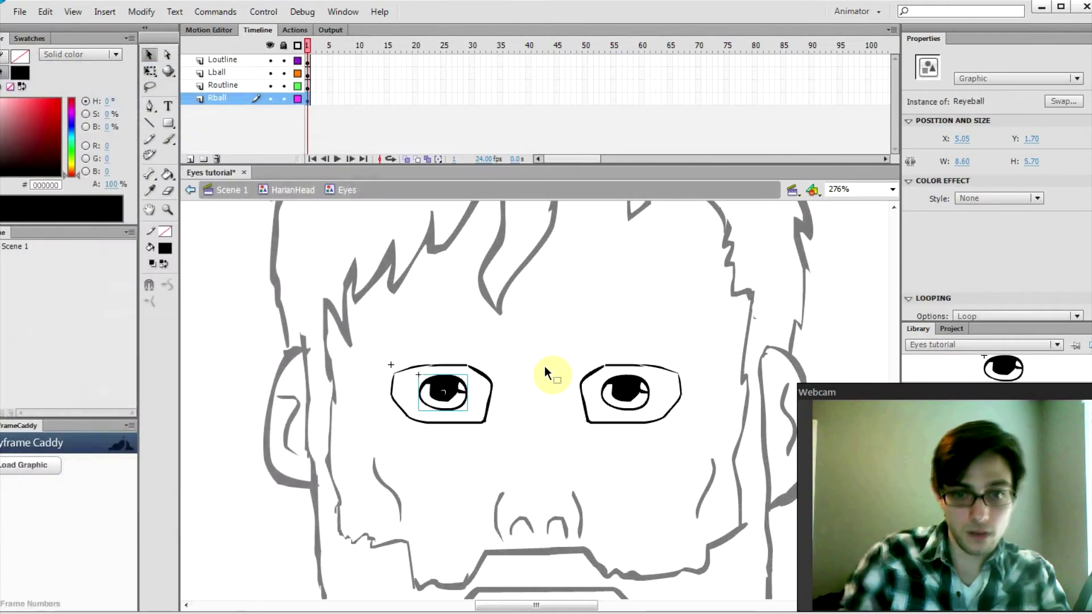
Convert the eyeball on the Lball layer to a graphic symbol named "Leyeball".
{"action": "left_click", "coordinate": [308, 73]}
{"action": "key", "text": "F8"}
{"action": "type", "text": "L"}
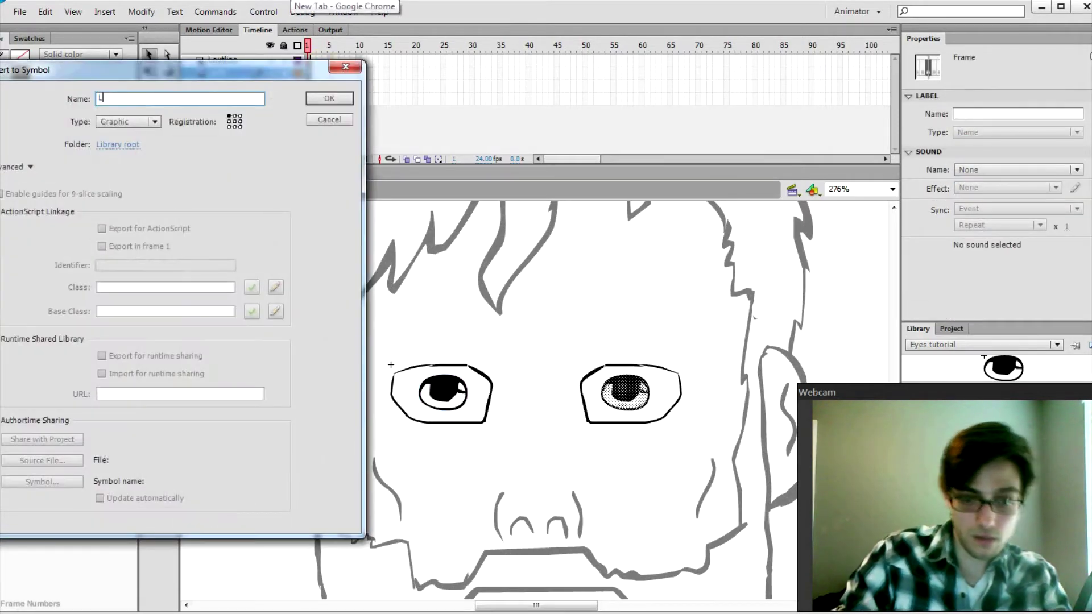
{"action": "type", "text": "eyeball"}
{"action": "key", "text": "Return"}
Add two layers, Lwhite beneath Lball and Rwhite beneath Rball, and make Rwhite active for filling with the Paint Bucket.
{"action": "left_click", "coordinate": [190, 150]}
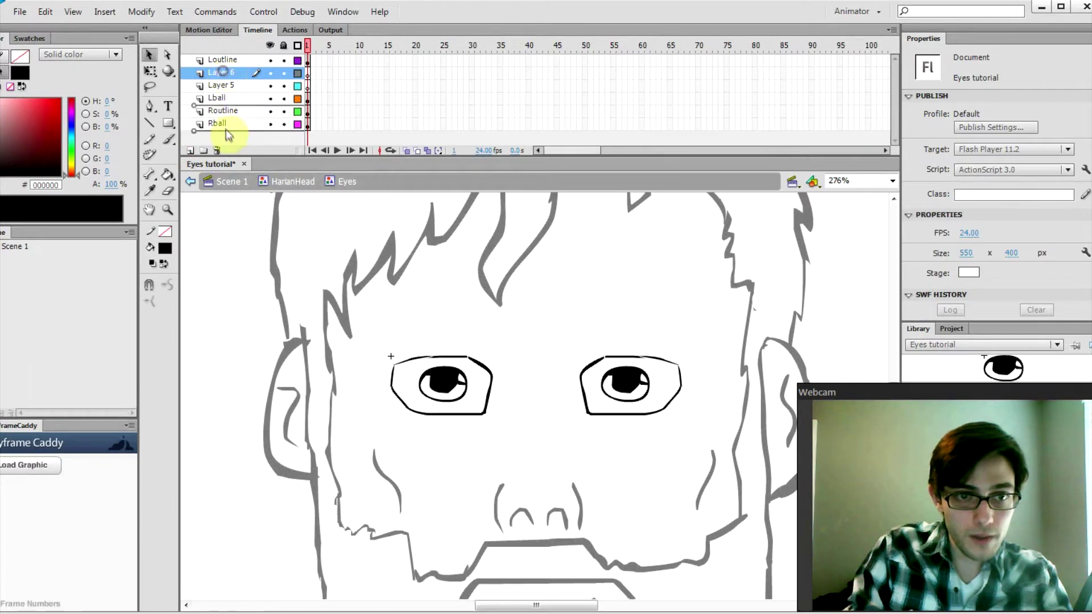
{"action": "key", "text": "k"}
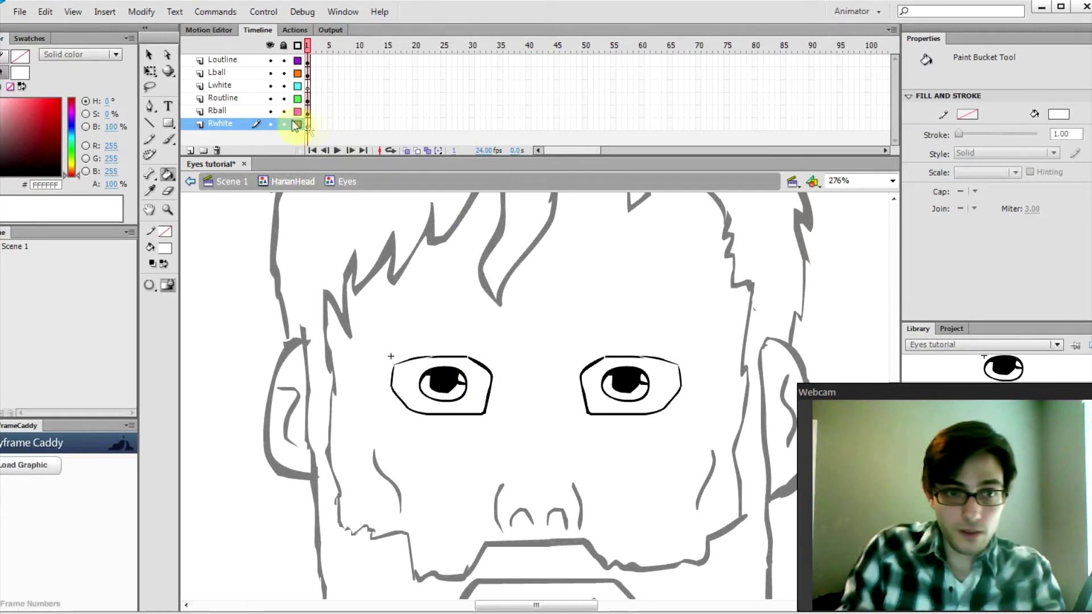
{"action": "left_click", "coordinate": [308, 111]}
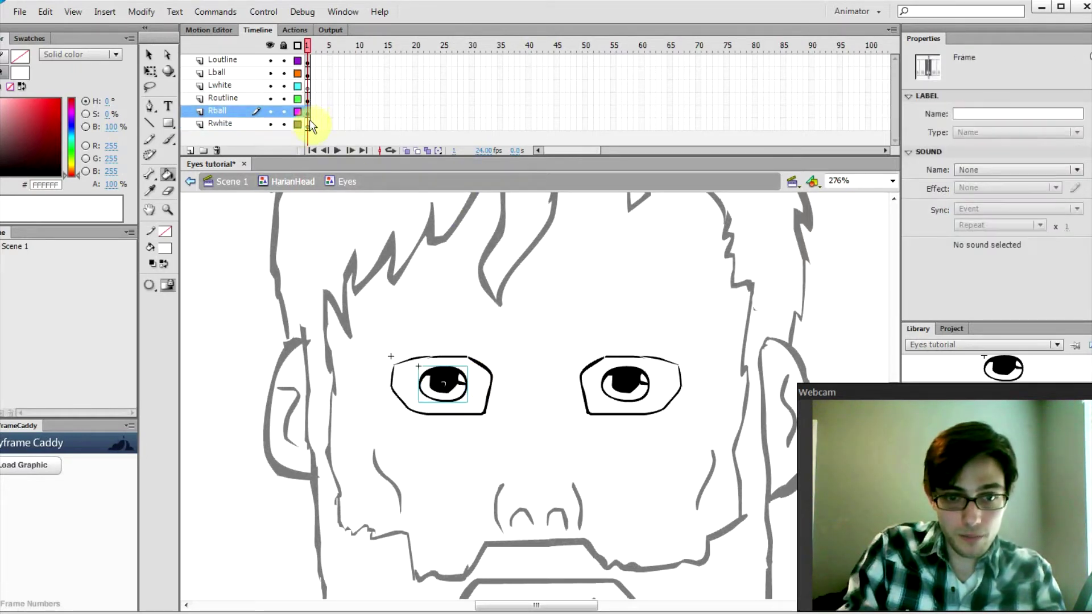
{"action": "left_click", "coordinate": [309, 123]}
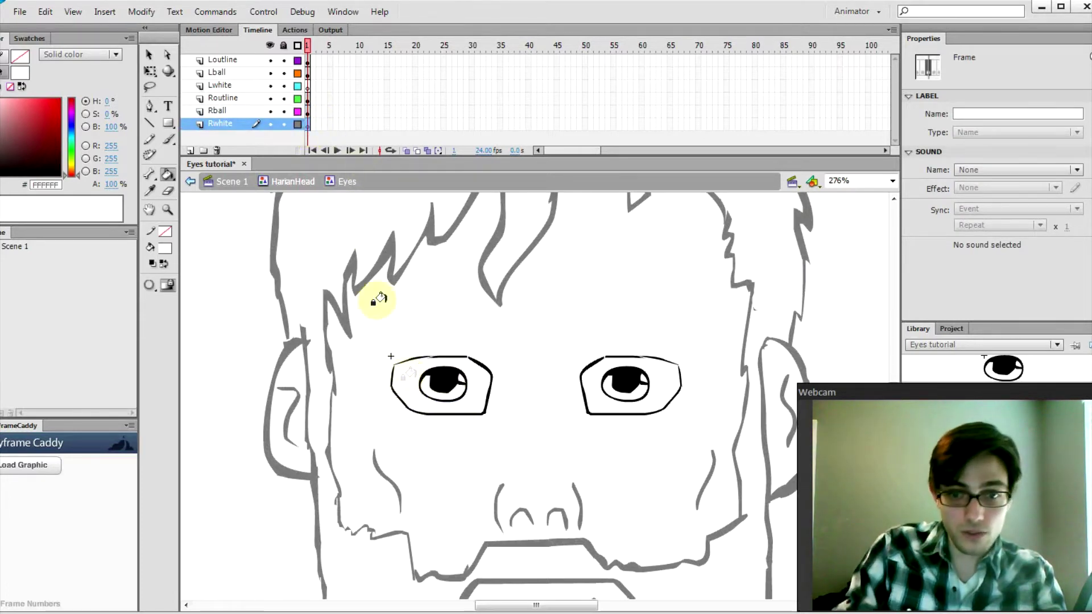
Copy the Routline outline in place onto the Rwhite layer and fill its interior white while Routline is hidden.
{"action": "left_click", "coordinate": [309, 99]}
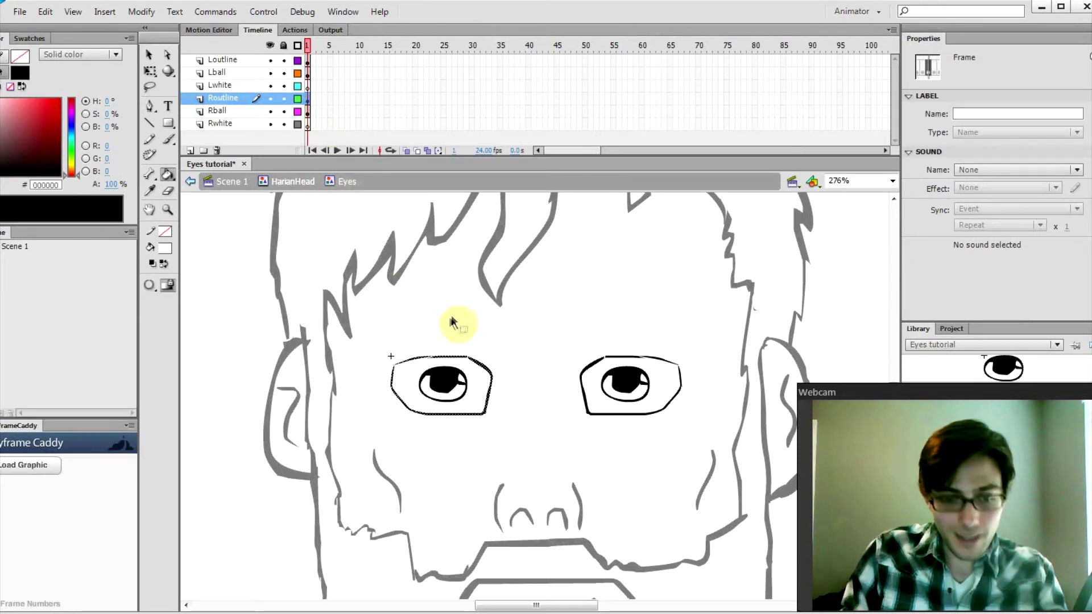
{"action": "left_click", "coordinate": [307, 124]}
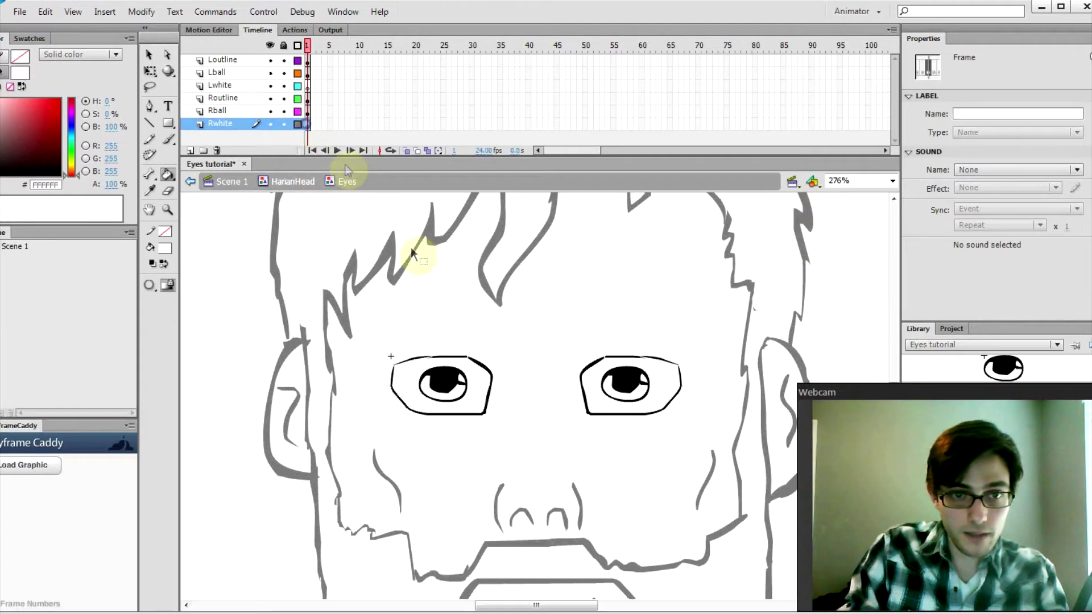
{"action": "left_click", "coordinate": [270, 98]}
{"action": "key", "text": "ctrl+shift+v"}
{"action": "key", "text": "Escape"}
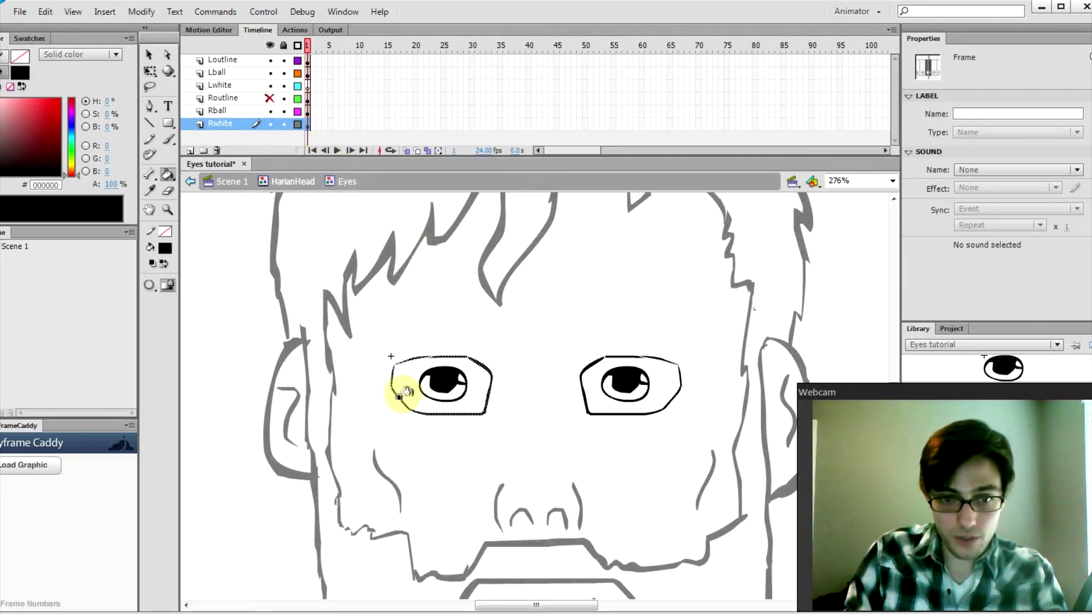
{"action": "left_click", "coordinate": [398, 385]}
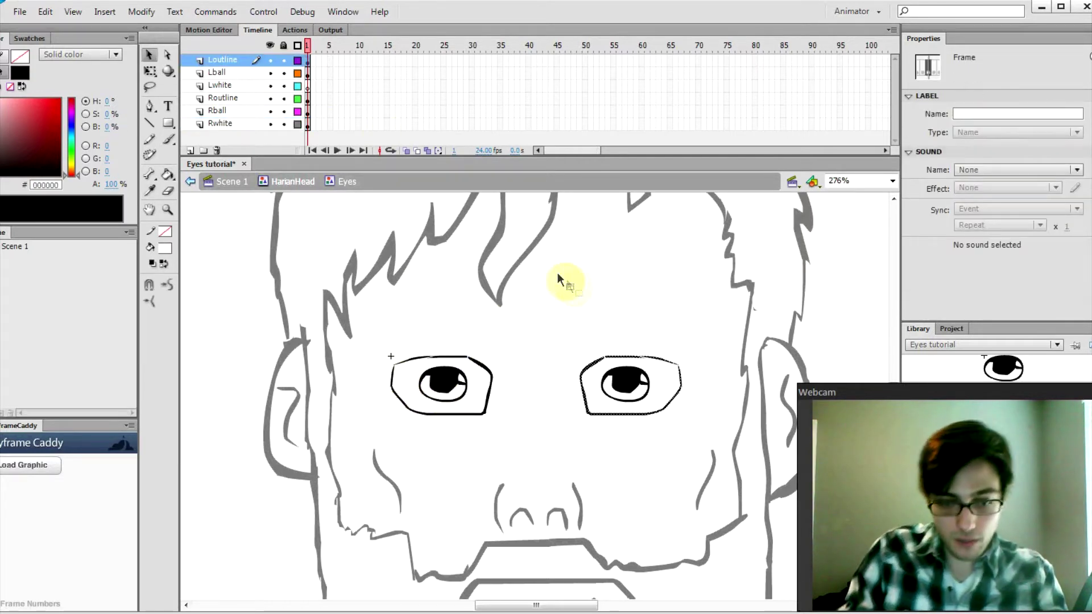
Hide Loutline and paste a copy of its outline in place on the Lwhite layer.
{"action": "left_click", "coordinate": [270, 60]}
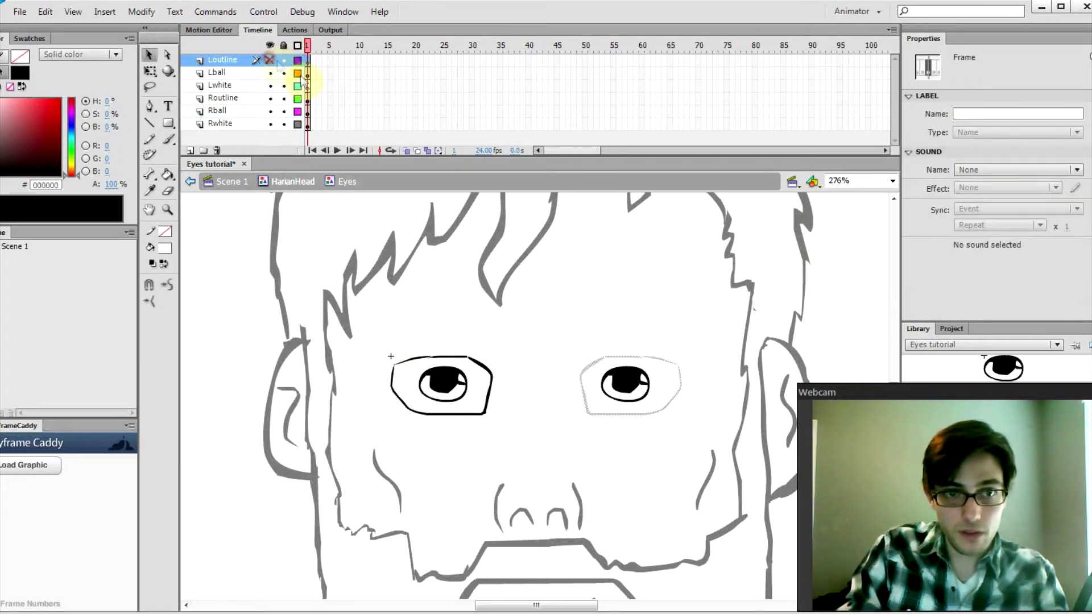
{"action": "left_click", "coordinate": [307, 86]}
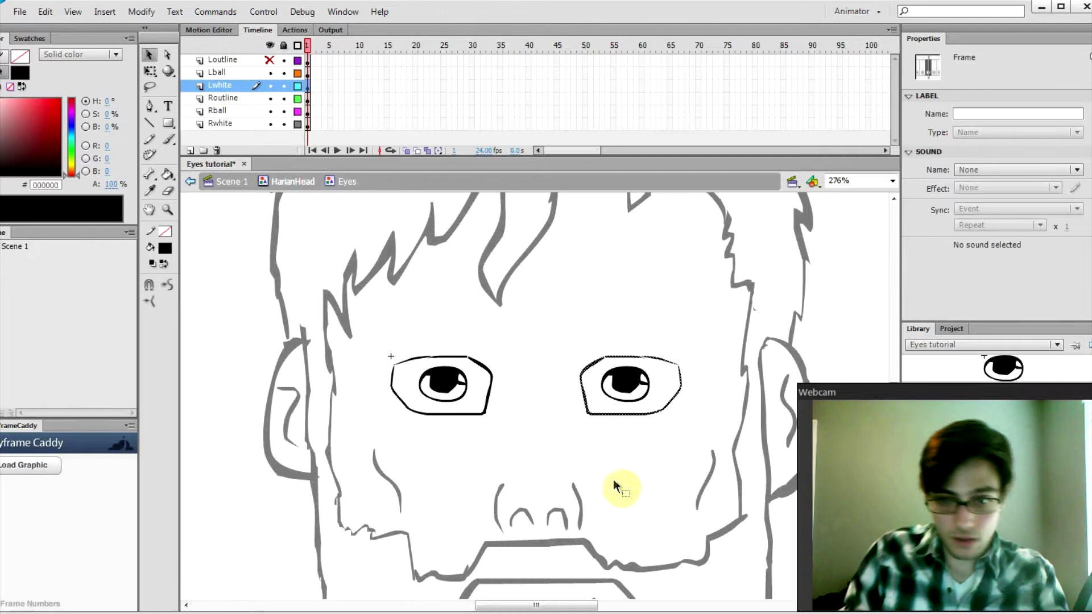
{"action": "left_click", "coordinate": [614, 475]}
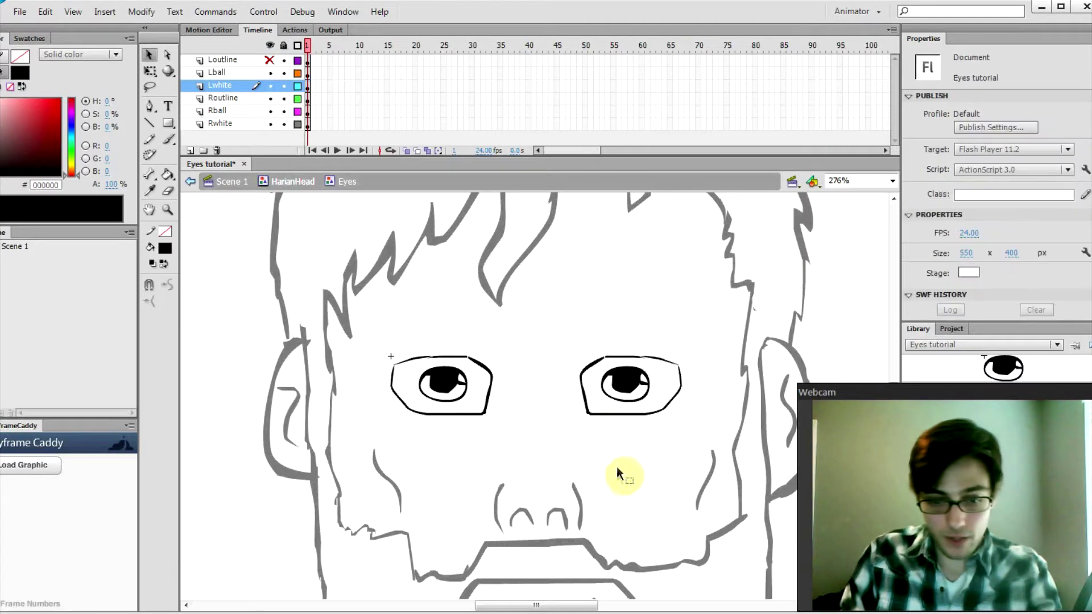
Sample white for filling the eye shape on the Lwhite layer, undoing the wrong fill, and show Loutline again.
{"action": "key", "text": "k"}
{"action": "left_click", "coordinate": [588, 405]}
{"action": "key", "text": "ctrl+z"}
{"action": "key", "text": "i"}
{"action": "left_click", "coordinate": [565, 421]}
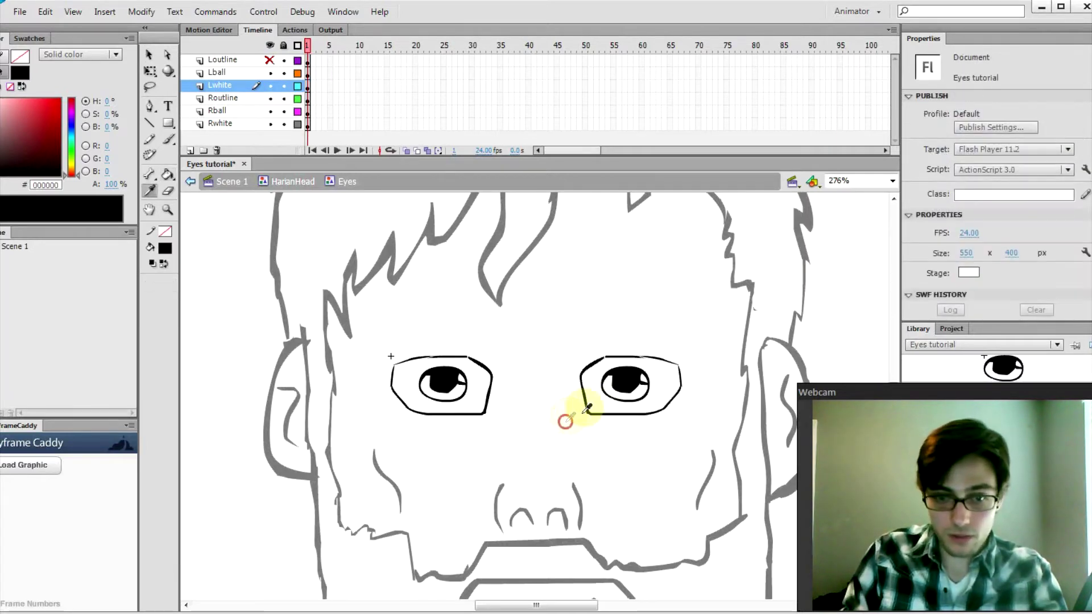
{"action": "left_click", "coordinate": [270, 60]}
{"action": "left_click", "coordinate": [297, 86]}
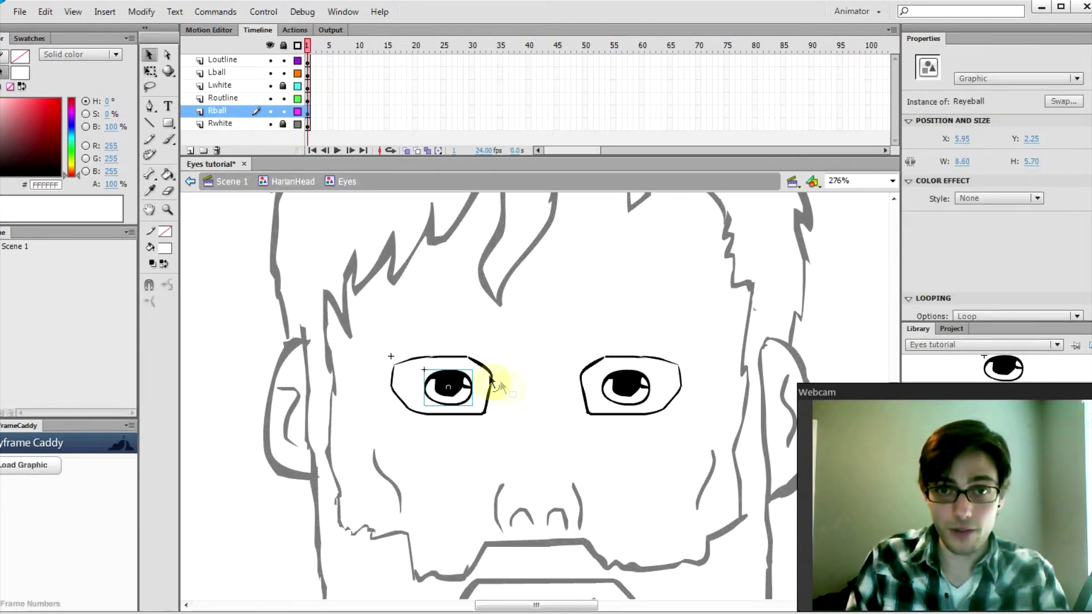
Move both eyeballs around across their eye outlines to try different gaze directions, and return them near the centre.
{"action": "left_click_drag", "start_coordinate": [469, 392], "coordinate": [454, 366]}
{"action": "left_click_drag", "start_coordinate": [626, 384], "coordinate": [618, 356]}
{"action": "left_click_drag", "start_coordinate": [445, 366], "coordinate": [478, 395]}
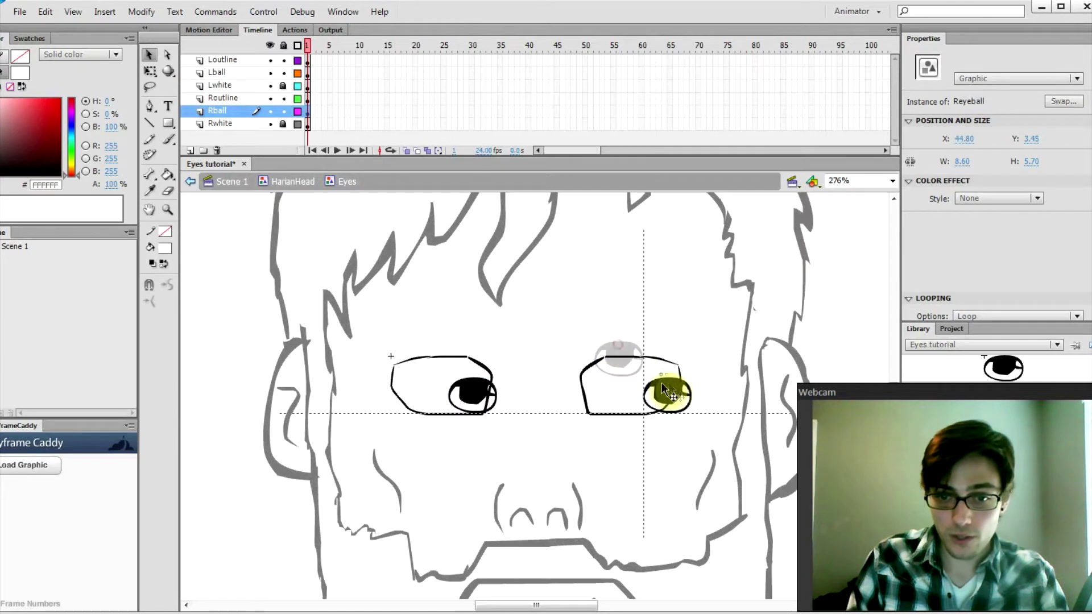
{"action": "left_click_drag", "start_coordinate": [661, 383], "coordinate": [665, 384]}
{"action": "left_click_drag", "start_coordinate": [473, 394], "coordinate": [448, 400]}
{"action": "left_click_drag", "start_coordinate": [667, 395], "coordinate": [616, 401]}
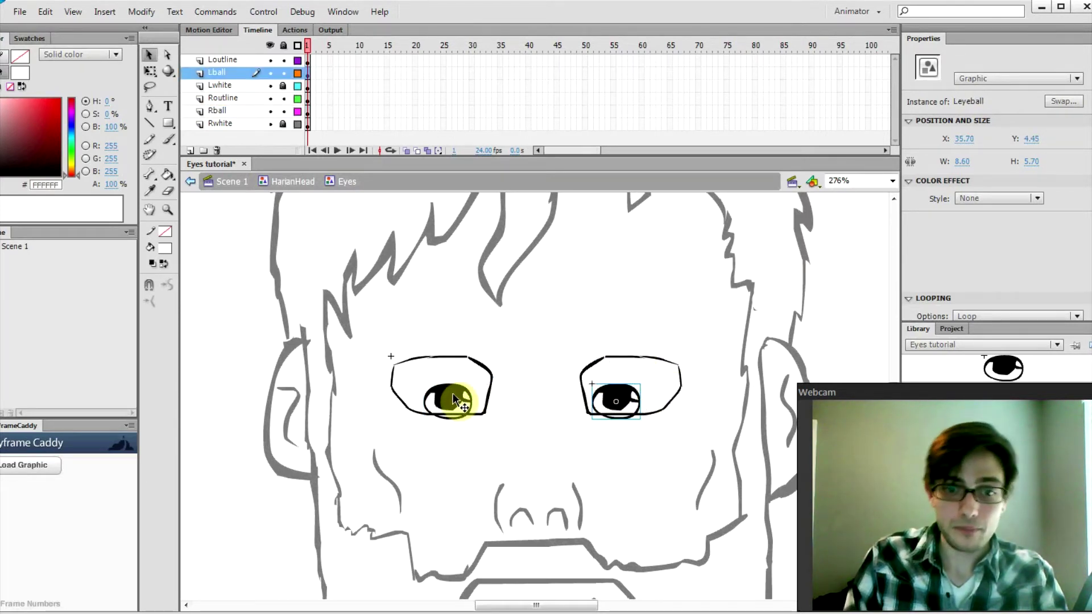
{"action": "mouse_move", "coordinate": [449, 401]}
{"action": "left_mouse_down"}
{"action": "mouse_move", "coordinate": [458, 414]}
{"action": "mouse_move", "coordinate": [455, 402]}
{"action": "left_mouse_up"}
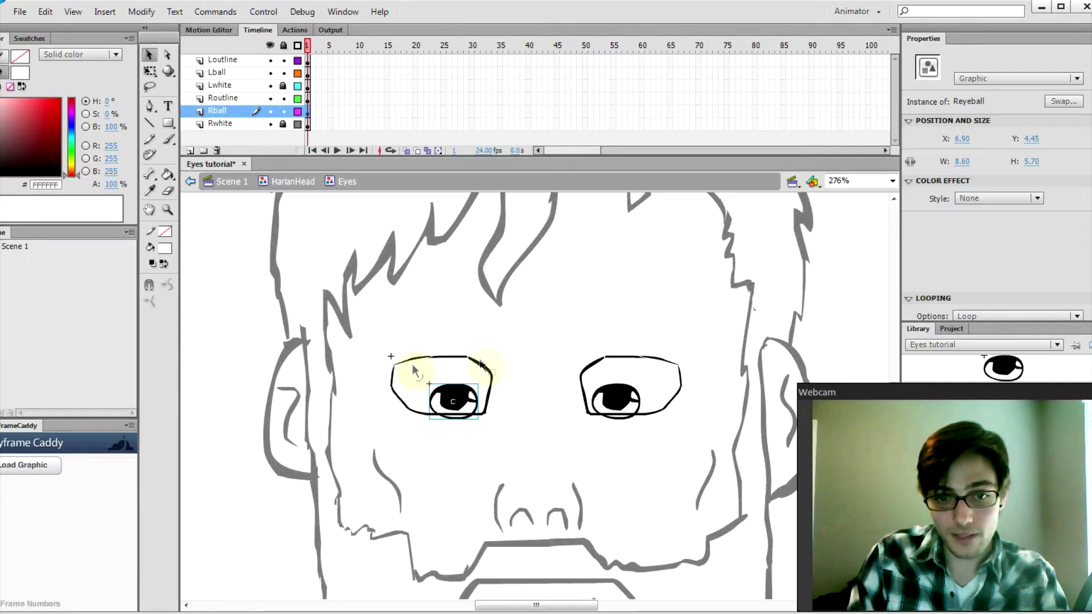
{"action": "left_click_drag", "start_coordinate": [612, 395], "coordinate": [625, 391]}
{"action": "left_click", "coordinate": [460, 405]}
{"action": "left_click", "coordinate": [449, 386]}
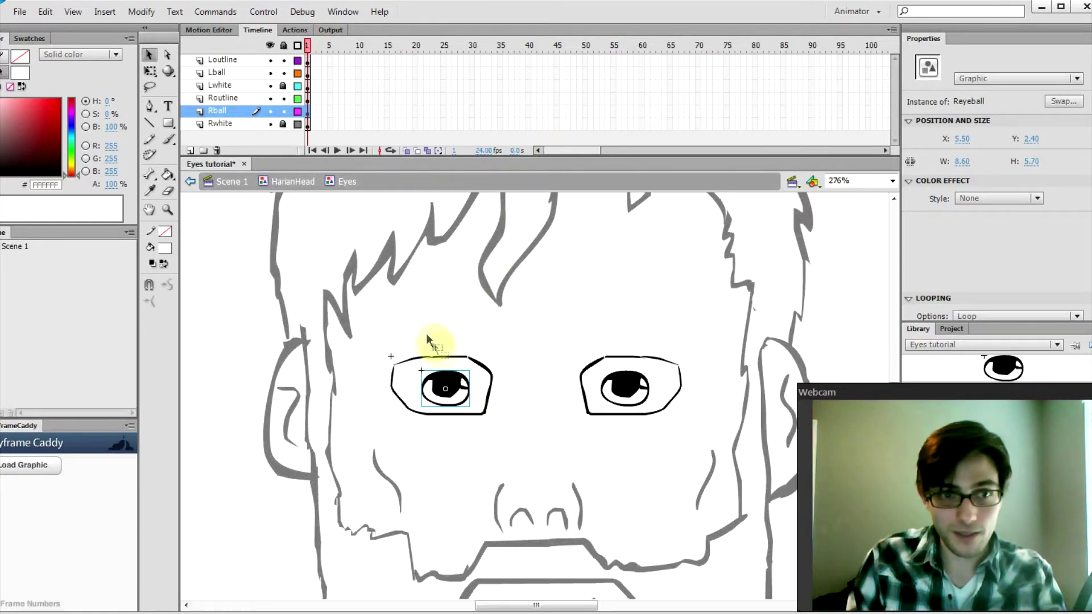
Lock the eye layers, duplicate the Loutline layer and rename the copy "Lmask".
{"action": "left_click", "coordinate": [285, 111]}
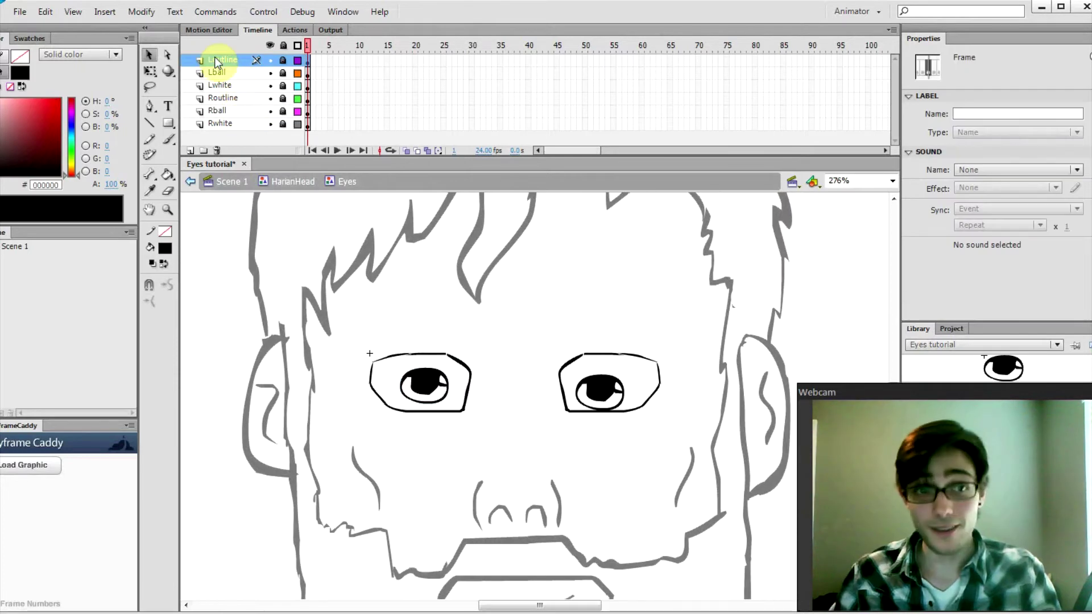
{"action": "right_click", "coordinate": [216, 59]}
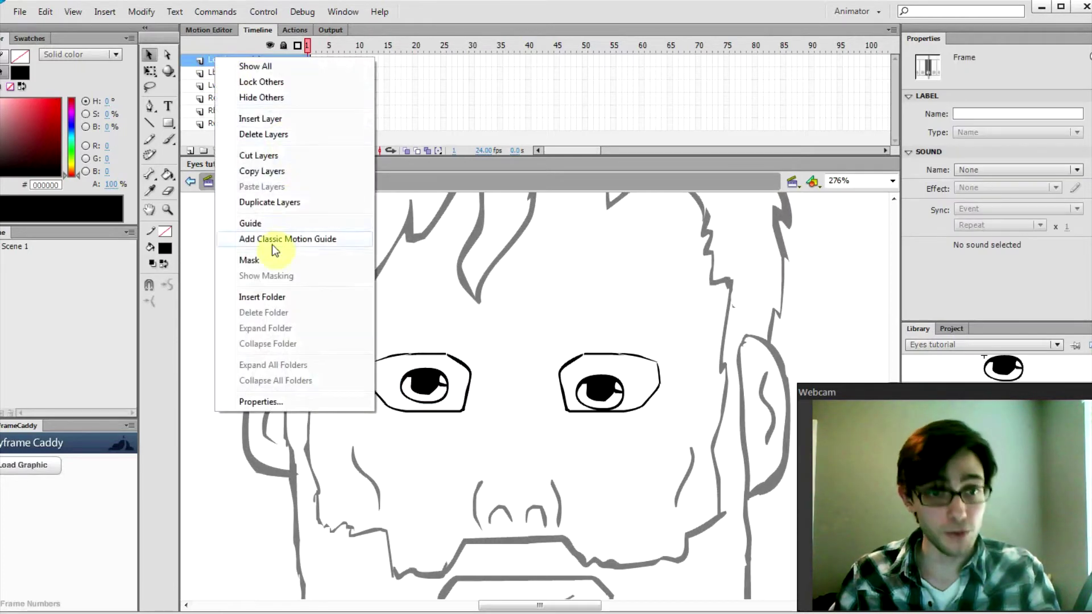
{"action": "left_click", "coordinate": [258, 203]}
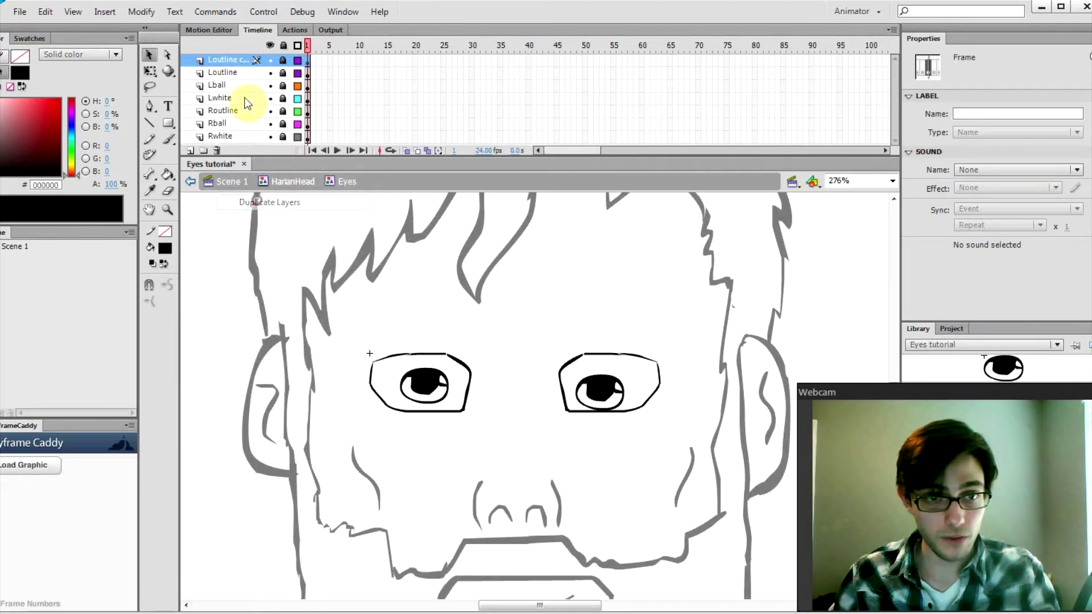
{"action": "double_click", "coordinate": [225, 60]}
{"action": "type", "text": "Lmask"}
{"action": "key", "text": "Return"}
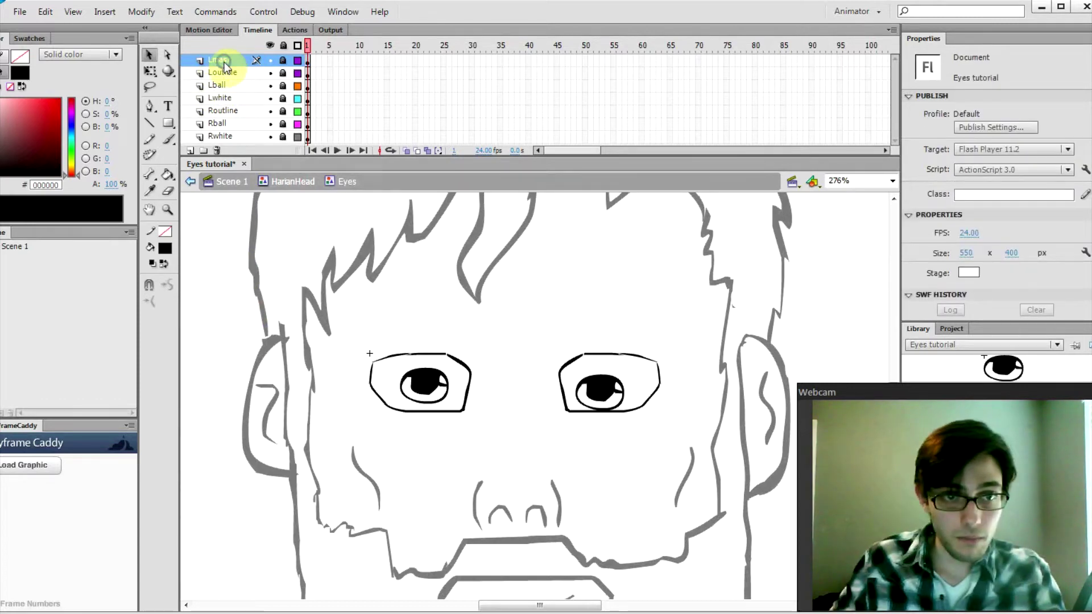
Turn Lmask into a mask layer and nest Lball and Lwhite under it along with Loutline.
{"action": "right_click", "coordinate": [224, 67]}
{"action": "left_click", "coordinate": [287, 266]}
{"action": "left_click", "coordinate": [215, 89]}
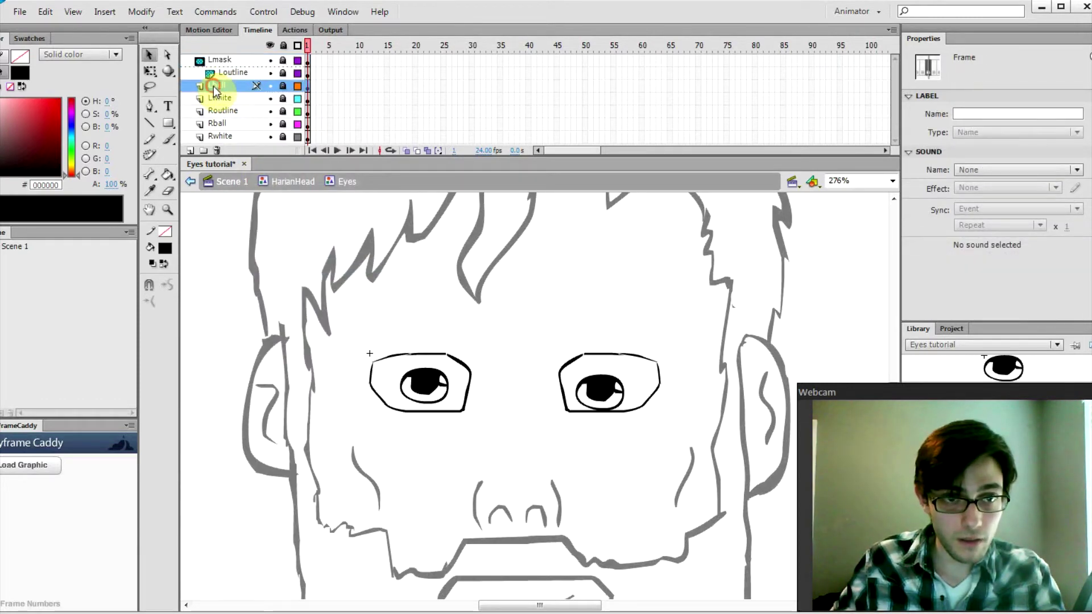
{"action": "mouse_move", "coordinate": [214, 87]}
{"action": "left_mouse_down"}
{"action": "mouse_move", "coordinate": [252, 96]}
{"action": "mouse_move", "coordinate": [215, 91]}
{"action": "left_mouse_up"}
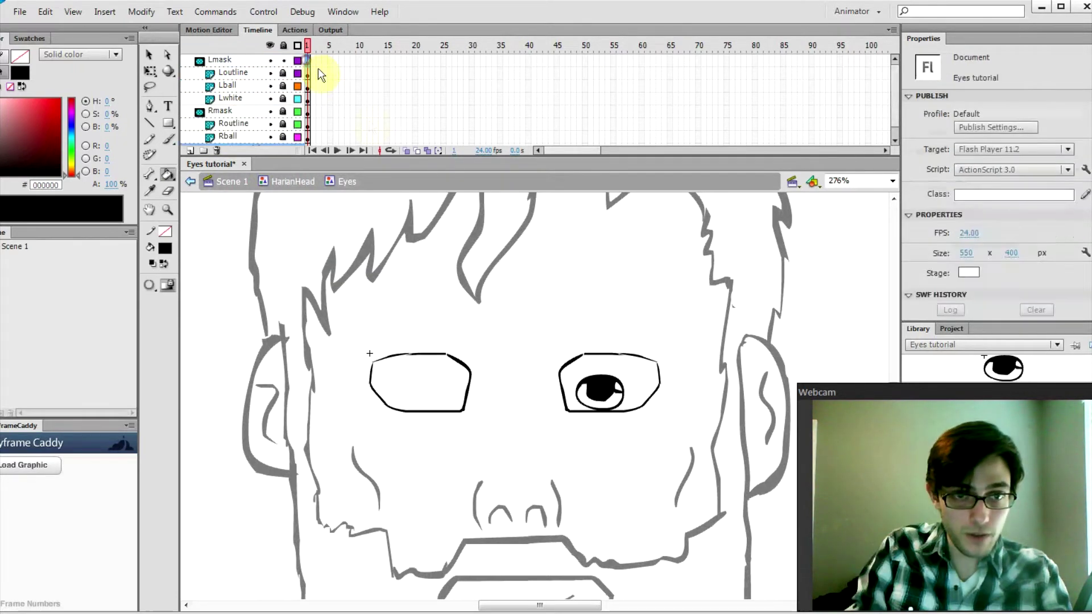
Fill the eye shape on the Lmask layer solid black and lock the layer.
{"action": "left_click", "coordinate": [308, 61]}
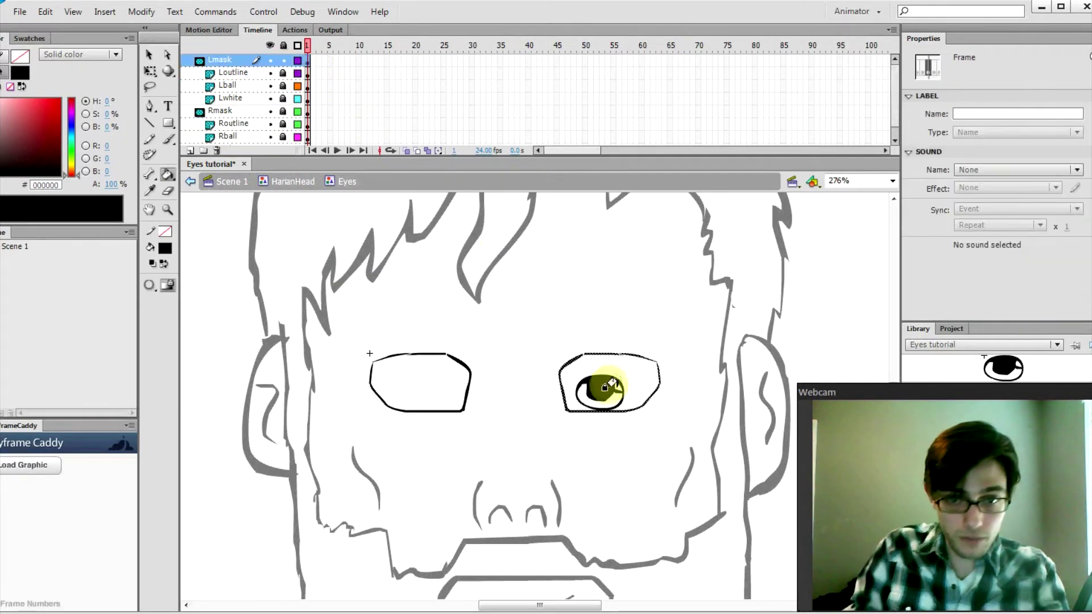
{"action": "left_click", "coordinate": [602, 368]}
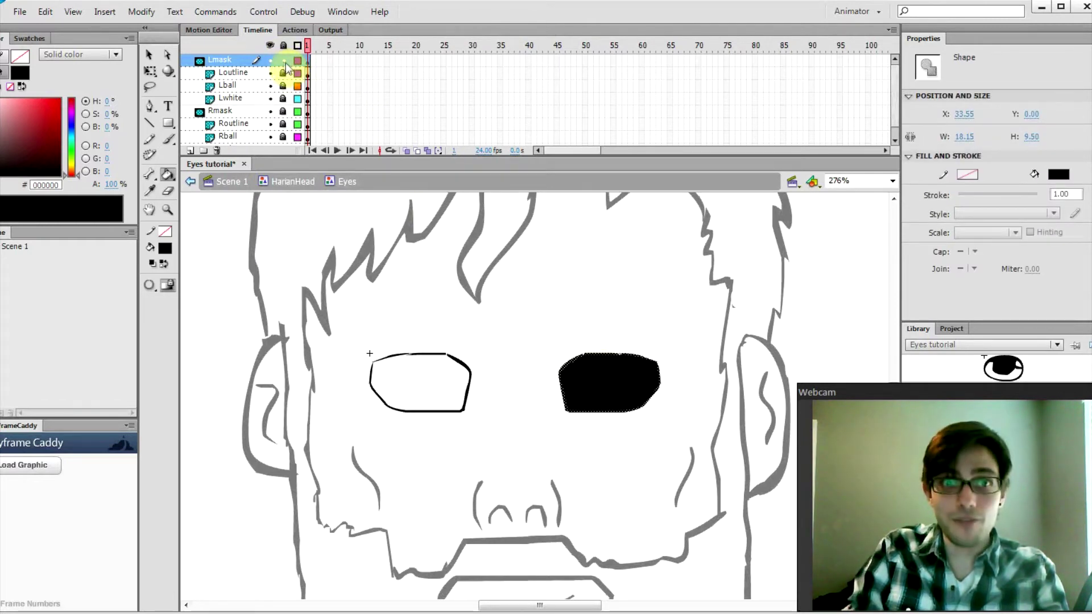
{"action": "left_click", "coordinate": [283, 60]}
Unlock Rmask, fill its eye shape solid black and lock the layer again.
{"action": "left_click", "coordinate": [283, 110]}
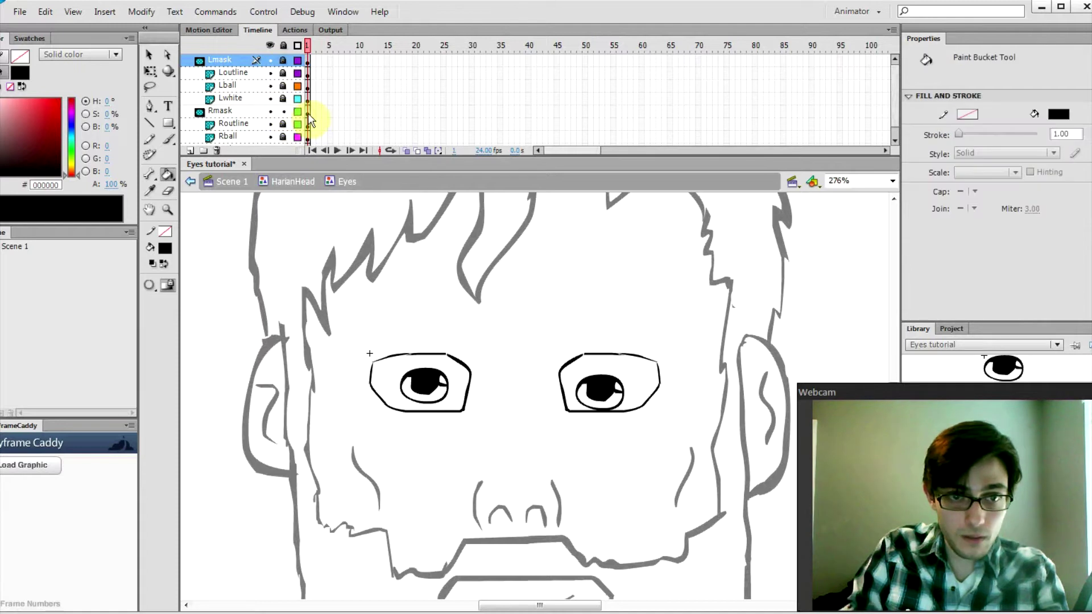
{"action": "left_click", "coordinate": [308, 110]}
{"action": "left_click", "coordinate": [382, 364]}
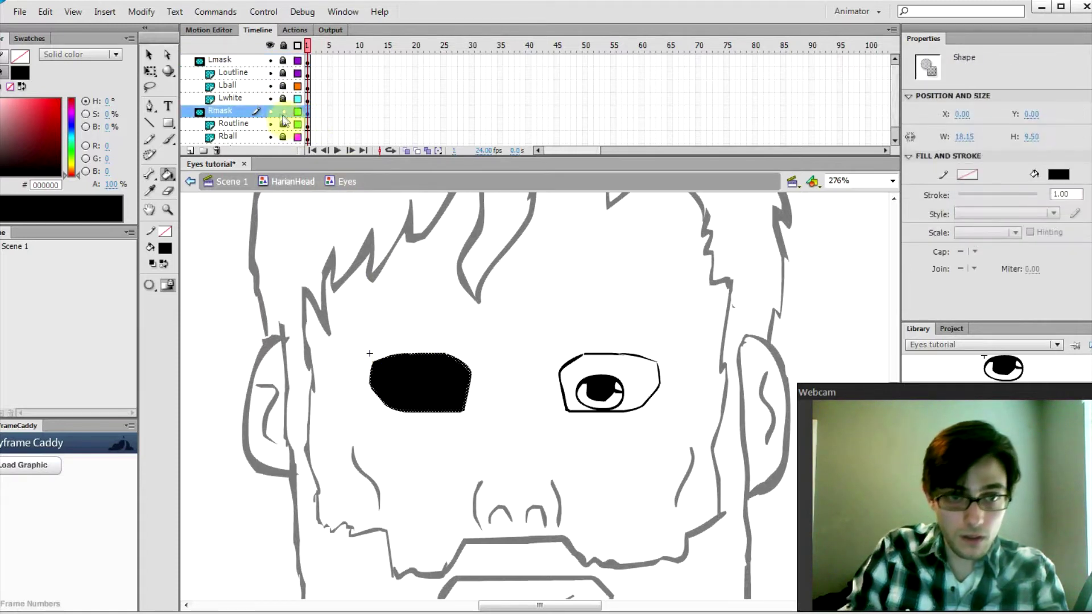
{"action": "left_click", "coordinate": [283, 111]}
Unlock the Lball layer, hide Lmask and move the eyeball up over the outer upper corner of its eye outline.
{"action": "left_click", "coordinate": [282, 85]}
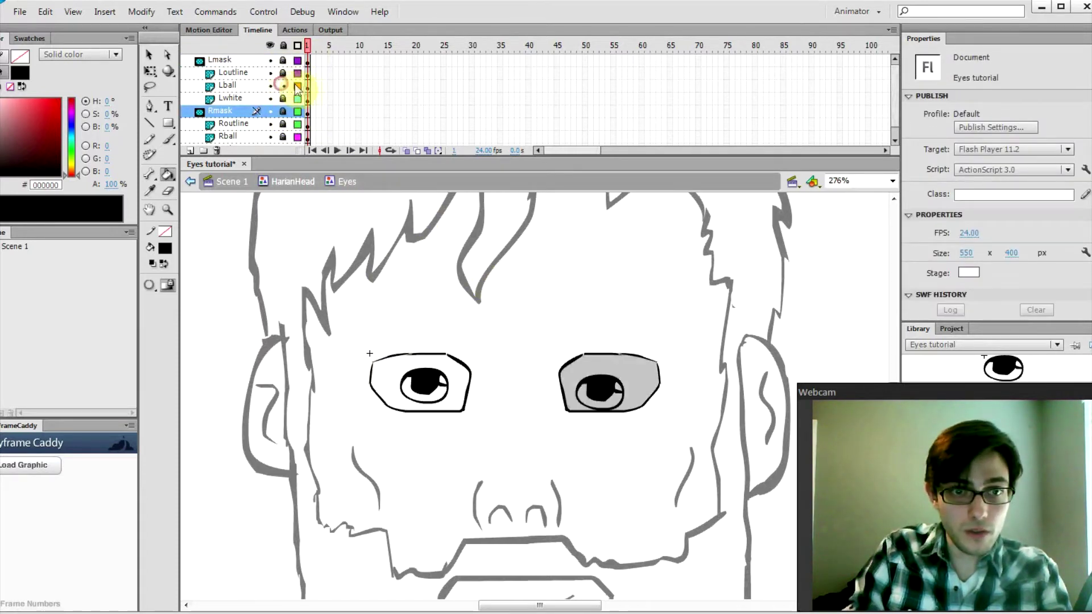
{"action": "left_click", "coordinate": [270, 59]}
{"action": "left_click", "coordinate": [307, 86]}
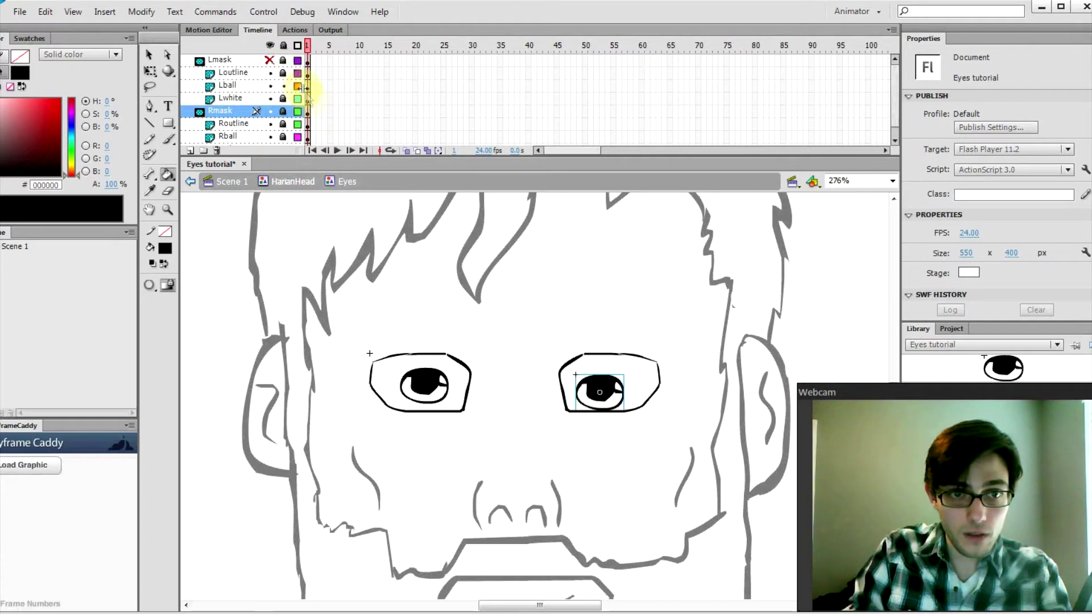
{"action": "left_click", "coordinate": [308, 86]}
{"action": "key", "text": "v"}
{"action": "left_click_drag", "start_coordinate": [602, 388], "coordinate": [639, 357]}
Hide Rmask, unlock Rball and move its eyeball up over the inner upper corner of the eye outline.
{"action": "left_click", "coordinate": [267, 111]}
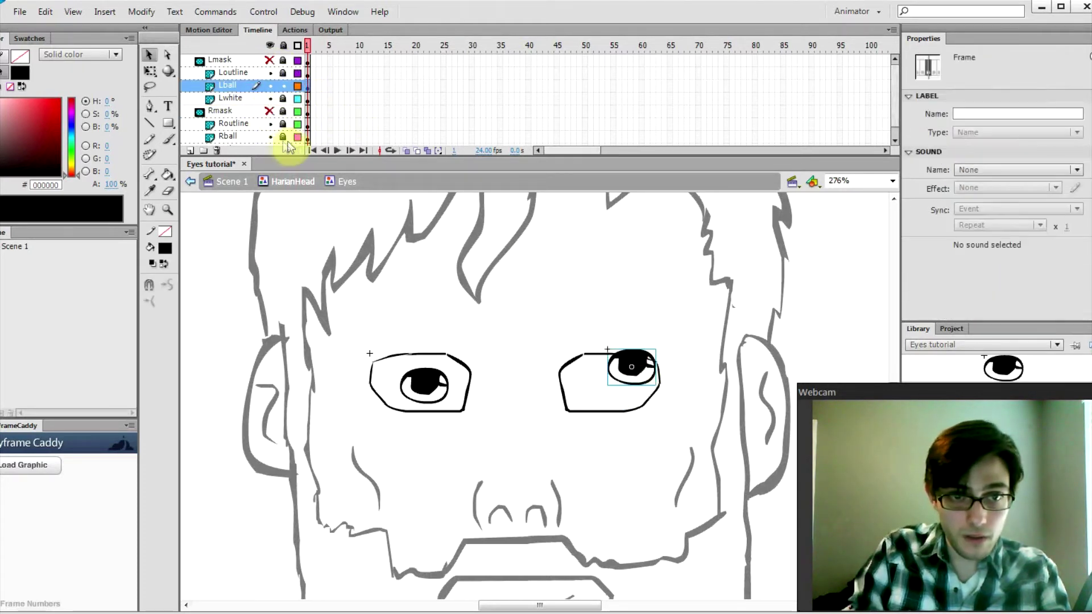
{"action": "left_click", "coordinate": [441, 380]}
{"action": "left_click_drag", "start_coordinate": [441, 380], "coordinate": [461, 364]}
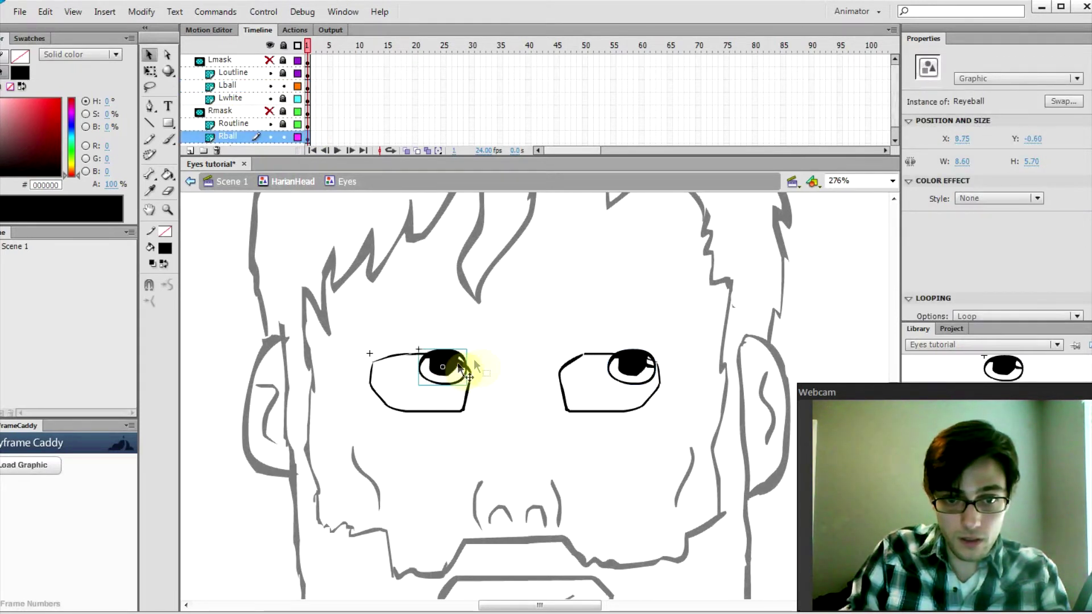
Show the Rmask and Lmask layers again and lock the Rball and Lball layers to preview the masking.
{"action": "left_click", "coordinate": [270, 108]}
{"action": "left_click", "coordinate": [269, 60]}
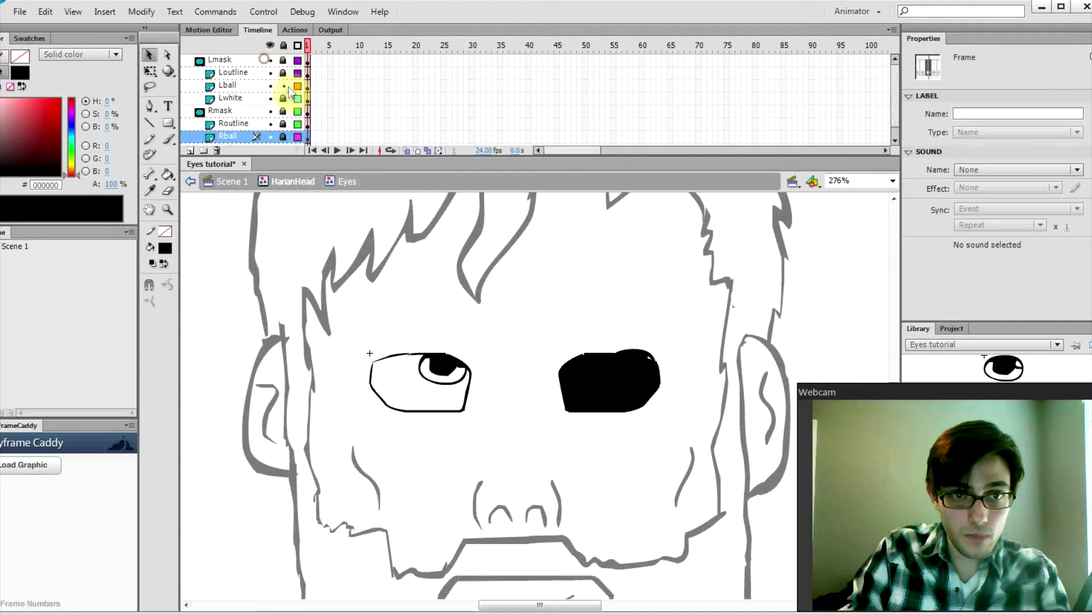
{"action": "left_click", "coordinate": [283, 86]}
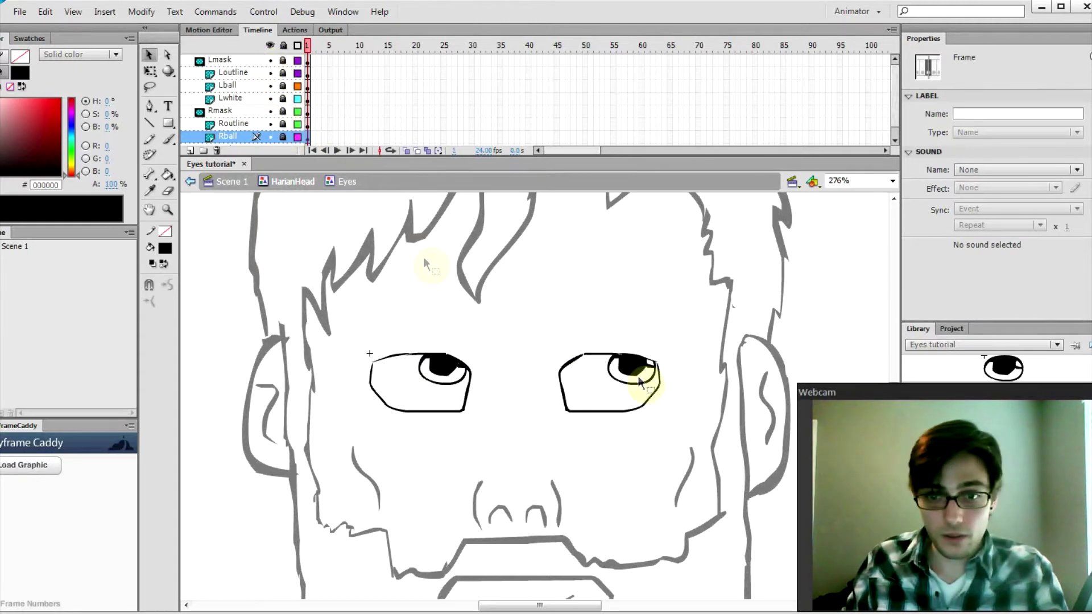
Brush black over the gap in the upper edge of the eye outline on the Routline layer.
{"action": "scroll", "coordinate": [410, 86], "scroll_direction": "down", "scroll_amount": 1}
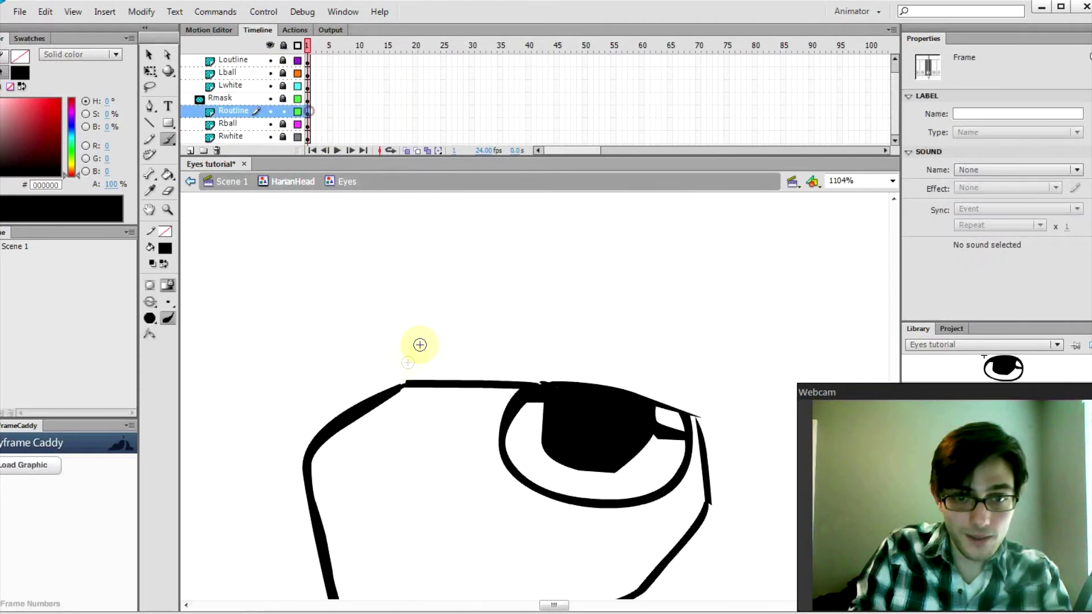
{"action": "left_click_drag", "start_coordinate": [537, 384], "coordinate": [556, 388]}
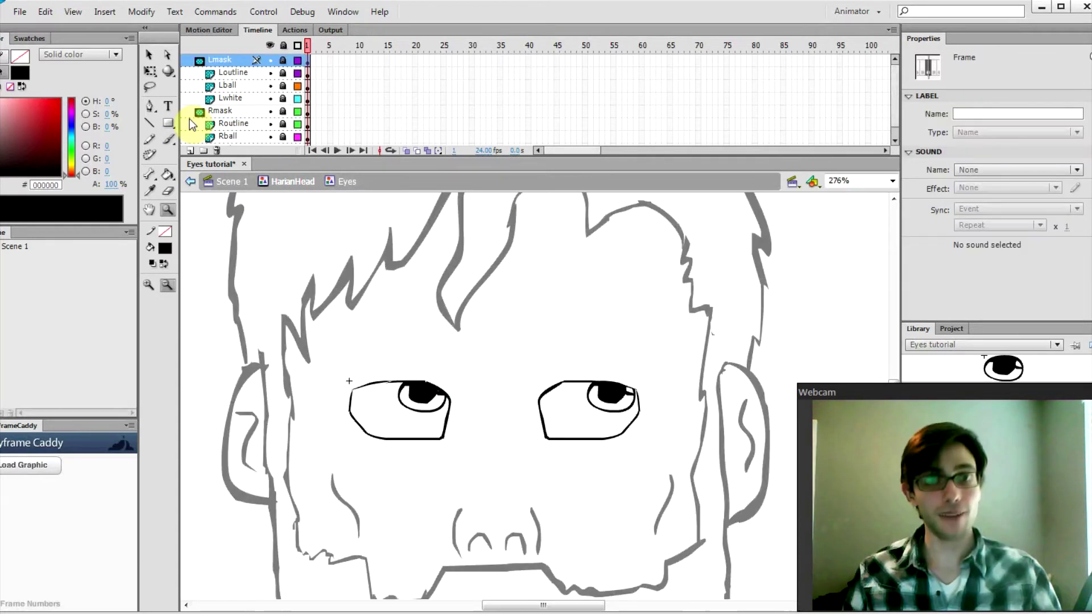
Add two new layers above the Lmask layer.
{"action": "left_click", "coordinate": [189, 150]}
{"action": "left_click", "coordinate": [188, 151]}
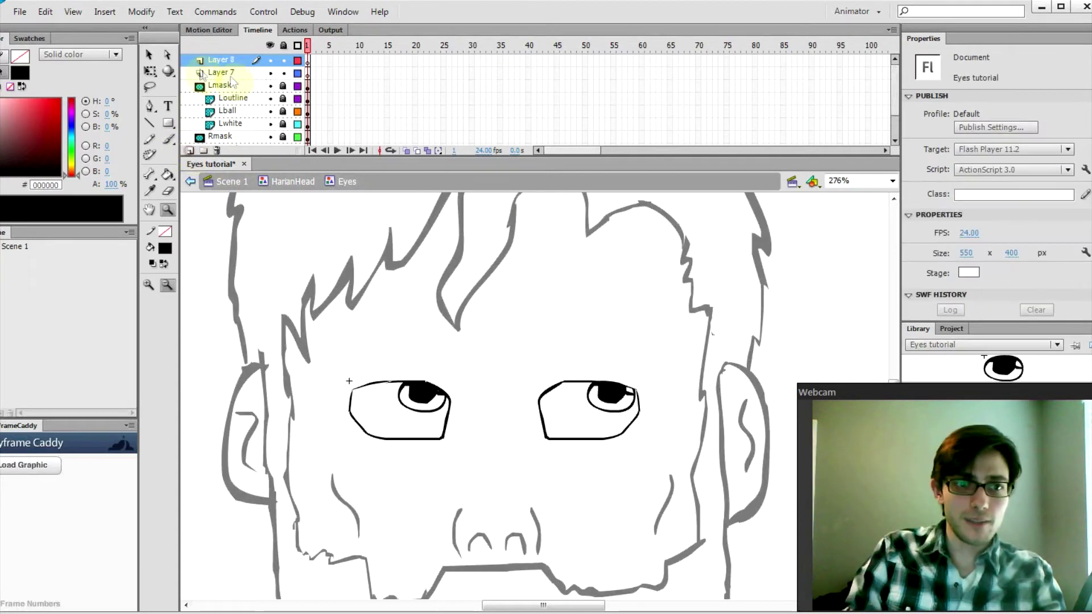
Paste the eyebrow drawing in place on the lower new layer and convert it to a graphic symbol named "Eyebrow".
{"action": "left_click", "coordinate": [221, 72]}
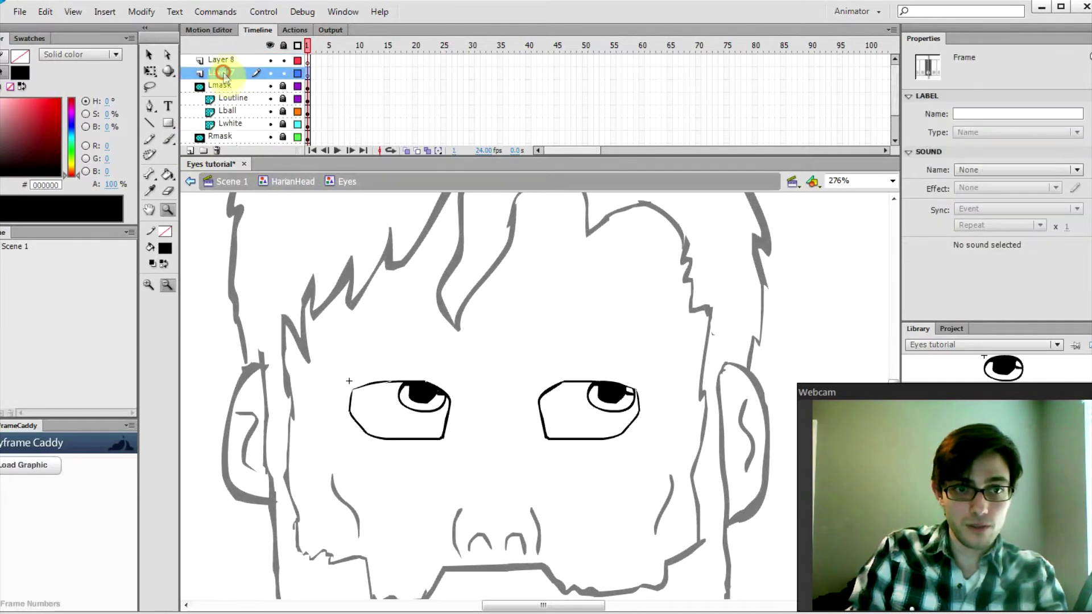
{"action": "key", "text": "ctrl+shift+v"}
{"action": "key", "text": "F8"}
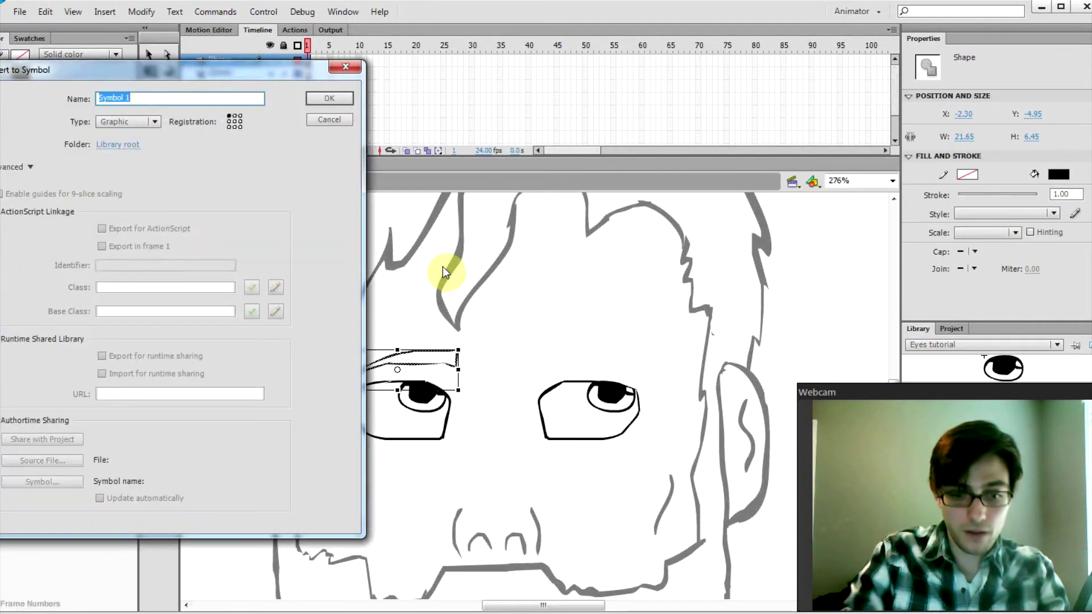
{"action": "type", "text": "Eyebrow"}
{"action": "key", "text": "Return"}
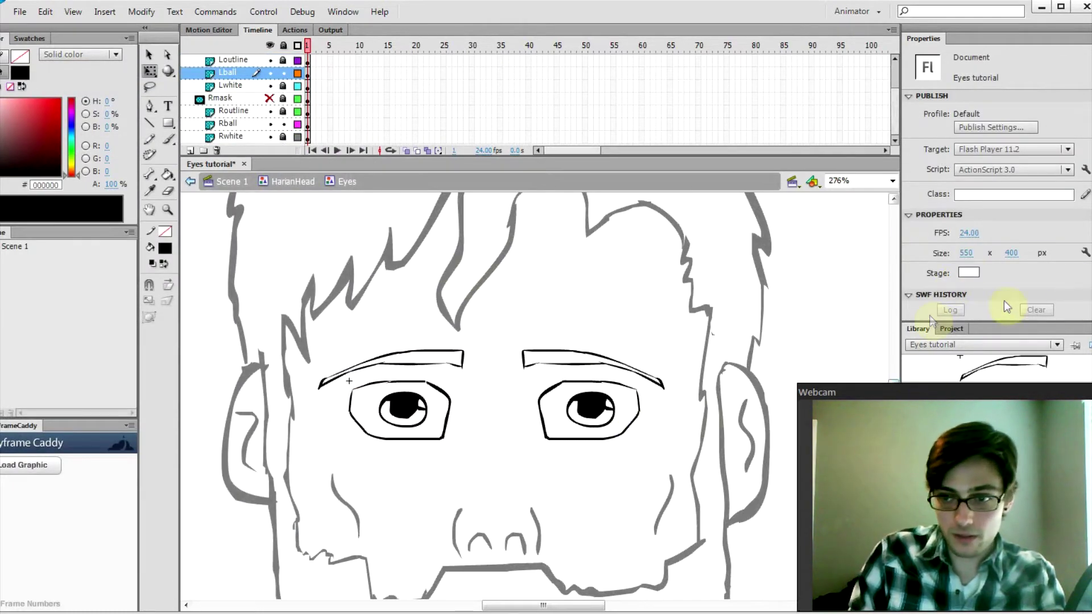
Copy the first frames of all layers and paste them at frame 5.
{"action": "mouse_move", "coordinate": [893, 382]}
{"action": "left_mouse_down"}
{"action": "mouse_move", "coordinate": [892, 399]}
{"action": "mouse_move", "coordinate": [893, 390]}
{"action": "left_mouse_up"}
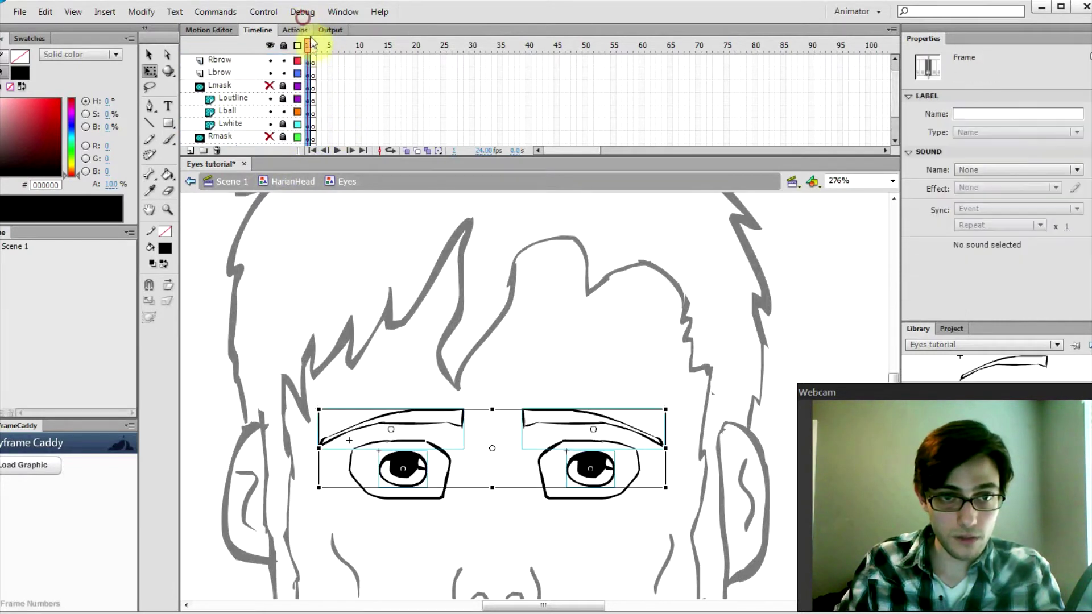
{"action": "right_click", "coordinate": [310, 66]}
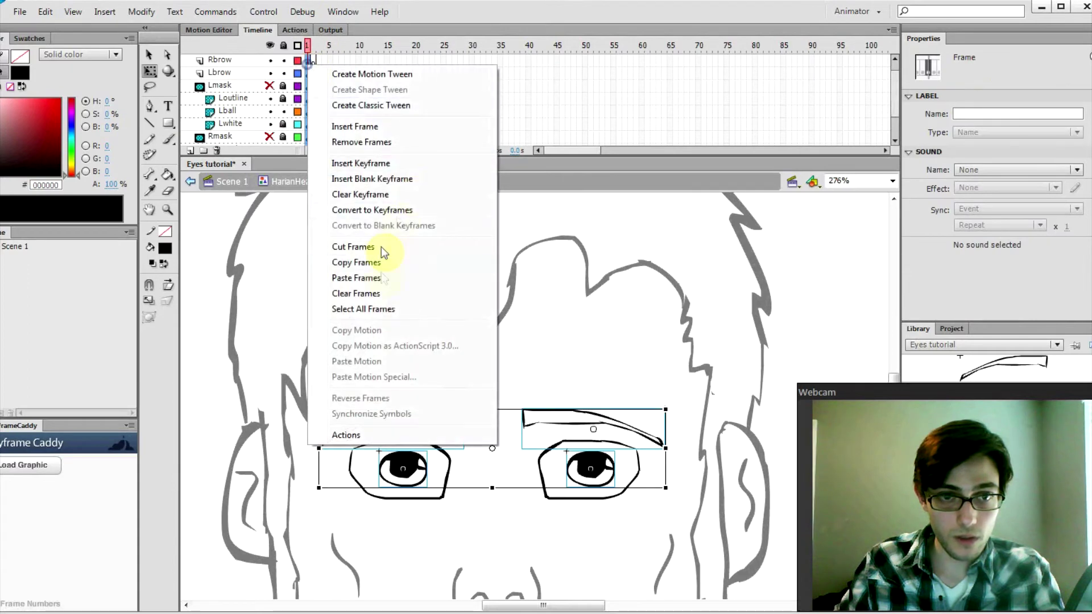
{"action": "left_click", "coordinate": [375, 263]}
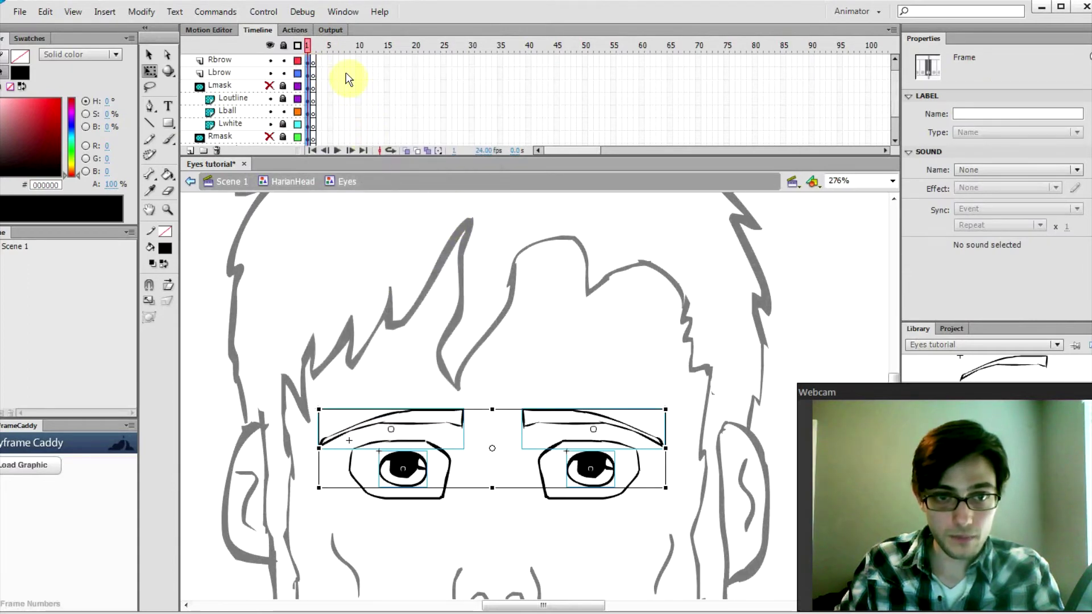
{"action": "left_click_drag", "start_coordinate": [335, 68], "coordinate": [334, 142]}
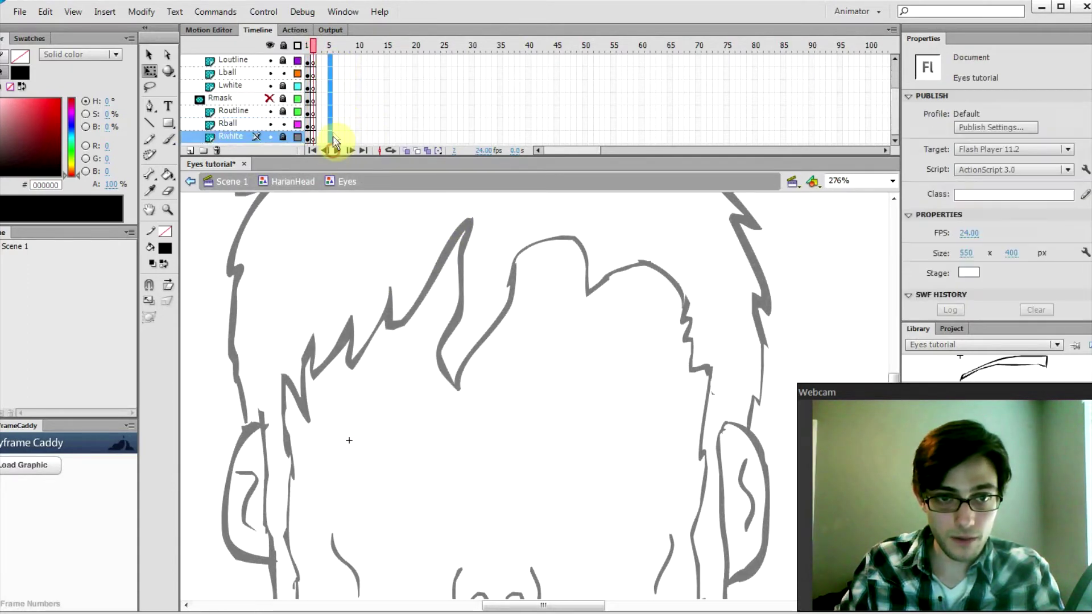
{"action": "right_click", "coordinate": [333, 136]}
{"action": "left_click", "coordinate": [404, 342]}
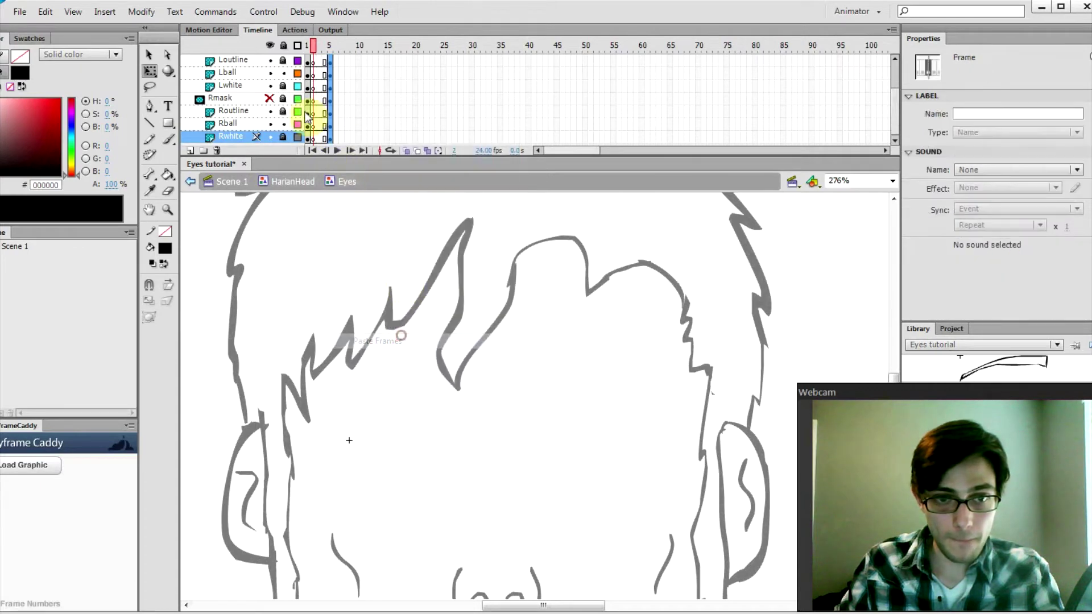
Extend all eye and brow layers to frame 10 by inserting frames.
{"action": "scroll", "coordinate": [360, 145], "scroll_direction": "down", "scroll_amount": 3}
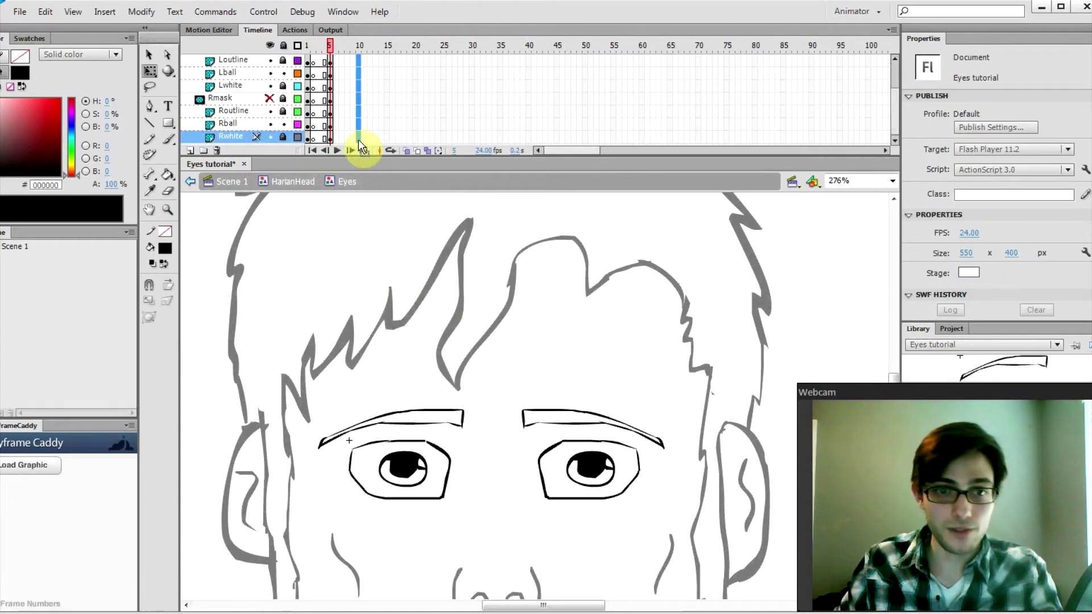
{"action": "right_click", "coordinate": [358, 139]}
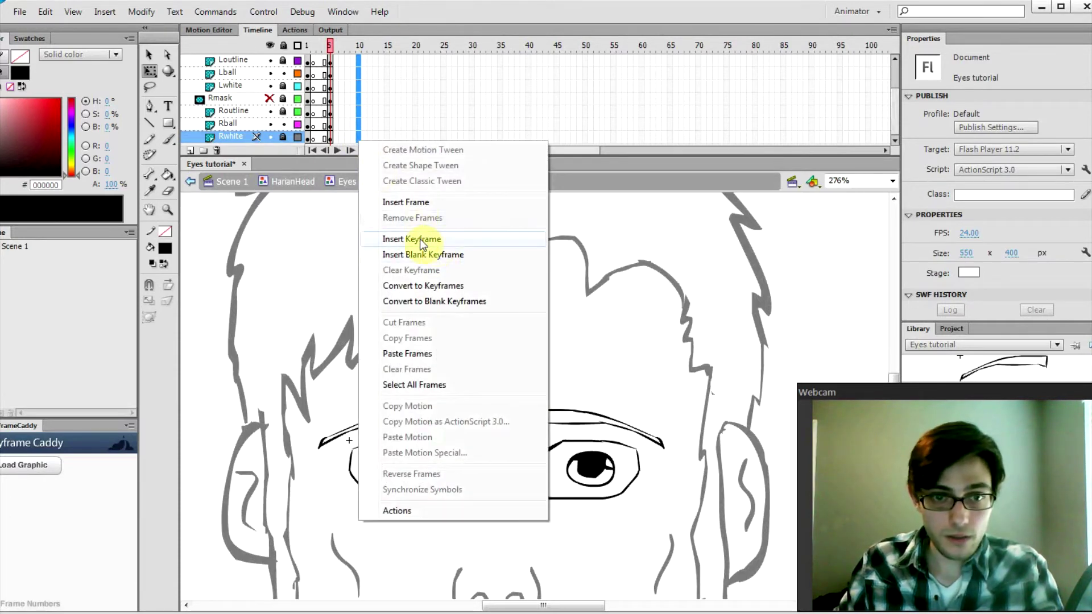
{"action": "left_click", "coordinate": [423, 200]}
Insert keyframes at frame 10 on the Rball and Lball layers and move both eyeballs down to the lower eye edges.
{"action": "left_click", "coordinate": [356, 125]}
{"action": "right_click", "coordinate": [359, 129]}
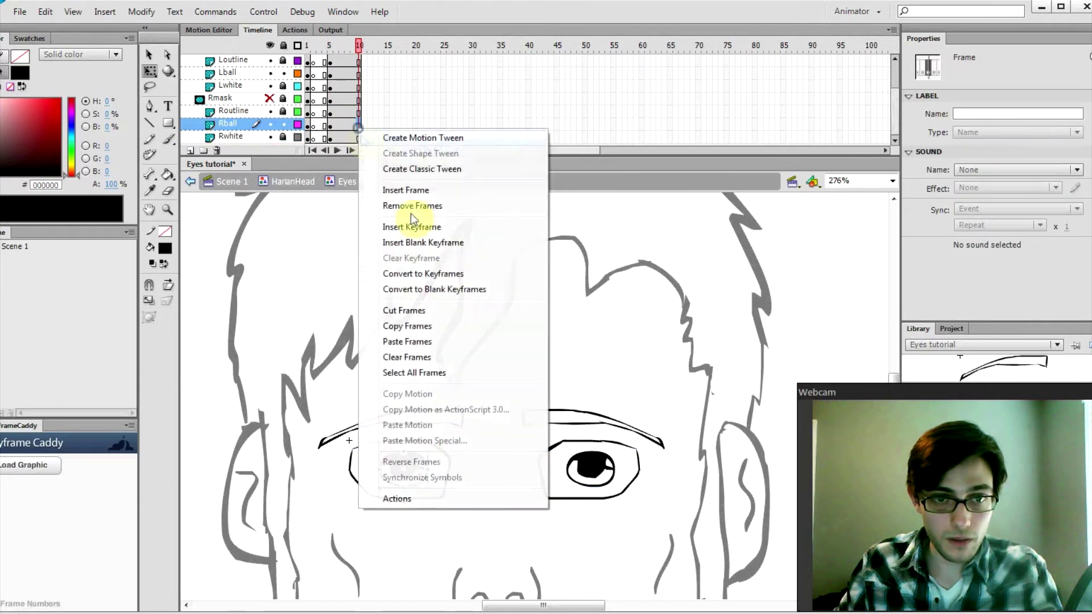
{"action": "left_click", "coordinate": [444, 233]}
{"action": "scroll", "coordinate": [356, 115], "scroll_direction": "up", "scroll_amount": 3}
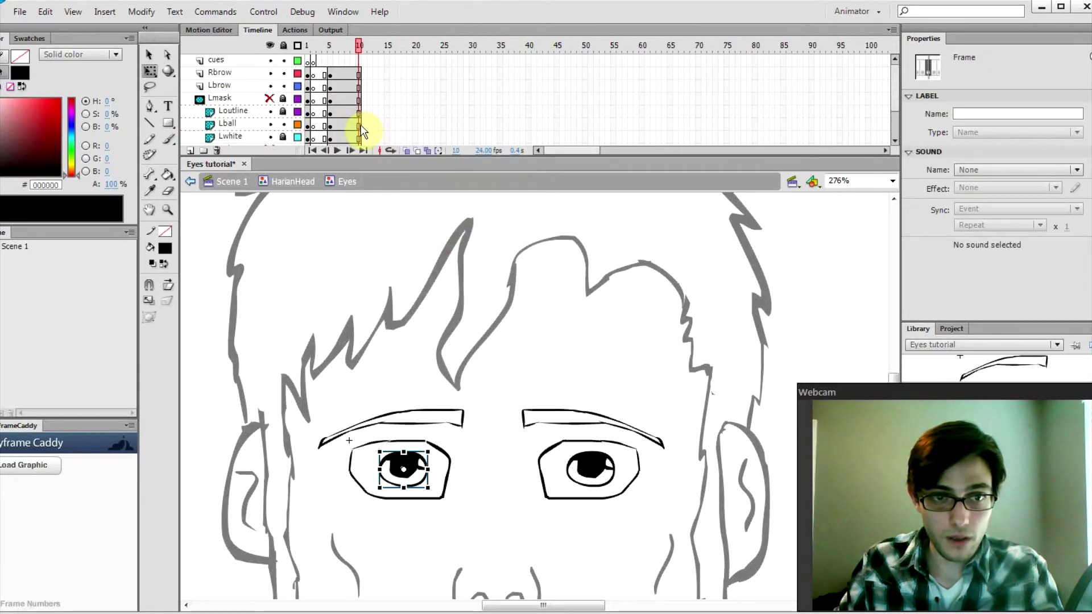
{"action": "right_click", "coordinate": [358, 126]}
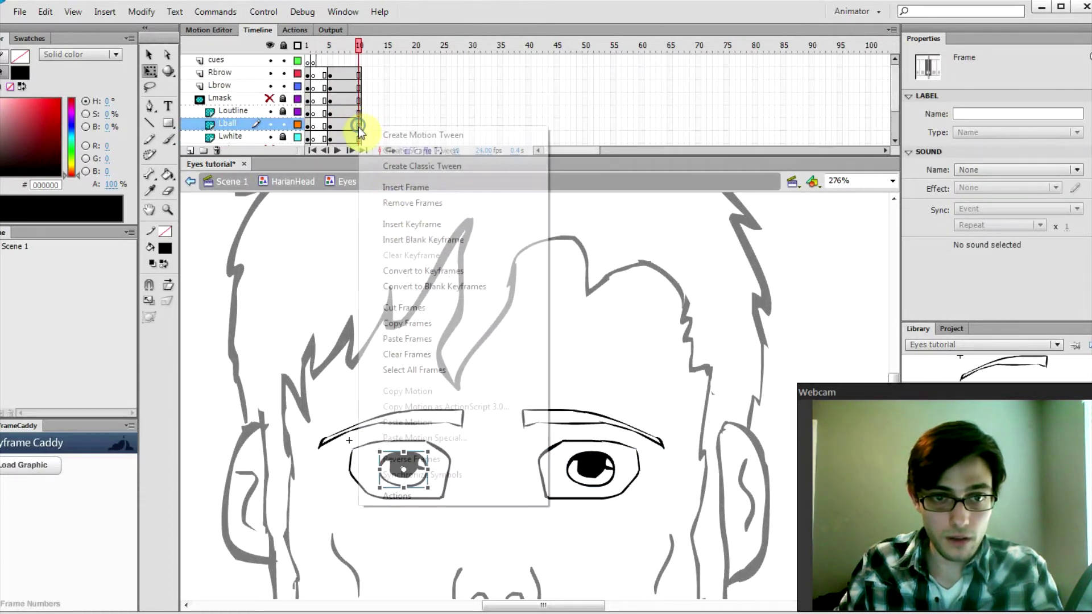
{"action": "left_click", "coordinate": [415, 226]}
{"action": "left_click_drag", "start_coordinate": [603, 477], "coordinate": [594, 495]}
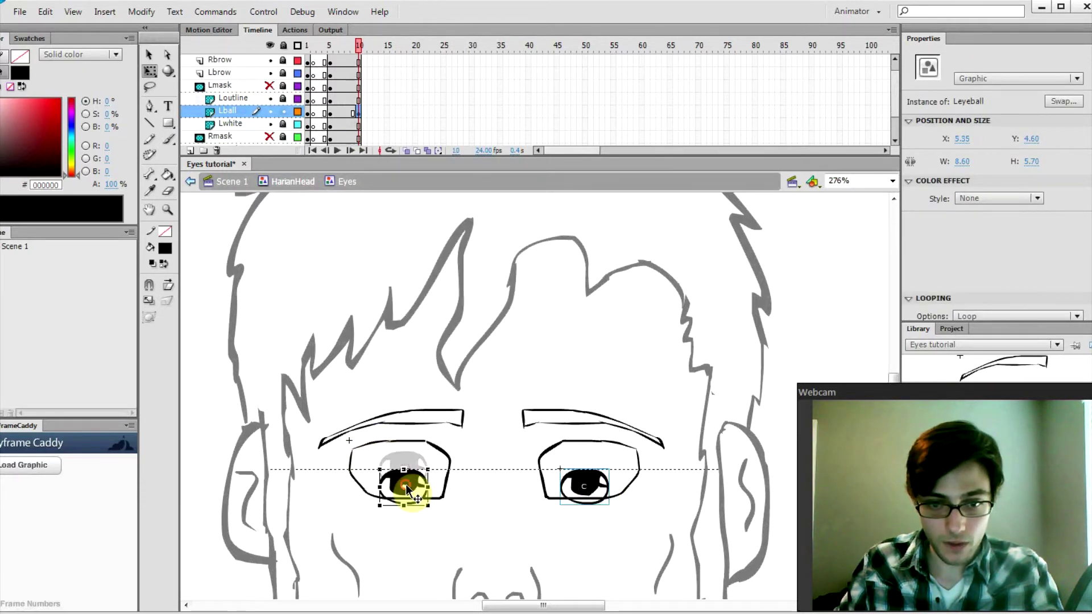
Create classic tweens between frames 5 and 10 on the Rball and Lball layers.
{"action": "scroll", "coordinate": [364, 114], "scroll_direction": "down", "scroll_amount": 3}
{"action": "right_click", "coordinate": [344, 124]}
{"action": "left_click", "coordinate": [373, 163]}
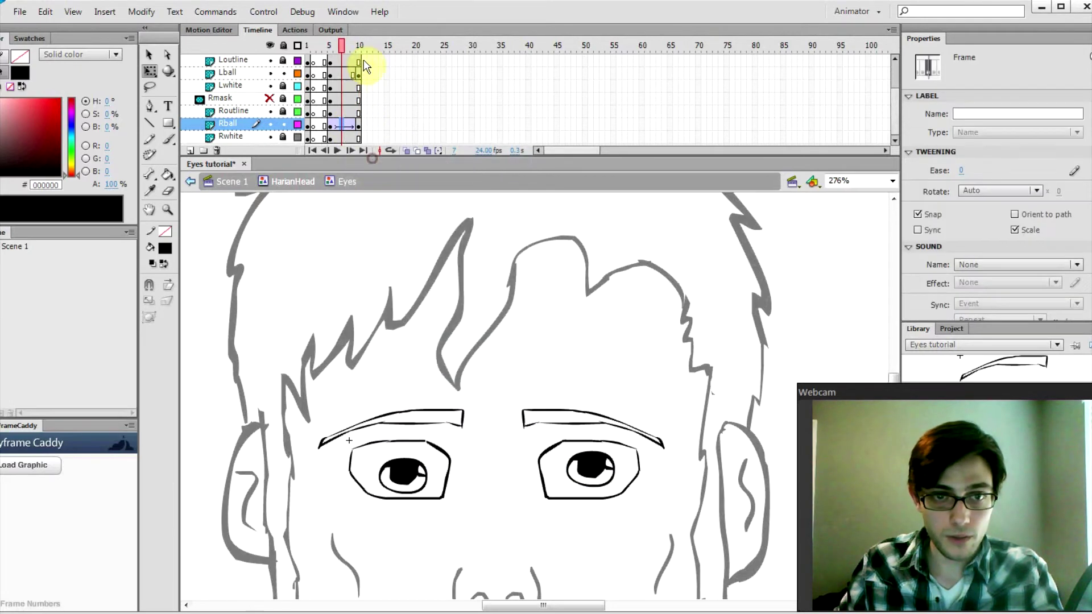
{"action": "left_click", "coordinate": [347, 76]}
{"action": "right_click", "coordinate": [347, 75]}
{"action": "left_click", "coordinate": [373, 115]}
Show and lock all layers, and play the masked eyeball animation from frame 5.
{"action": "left_click", "coordinate": [270, 46]}
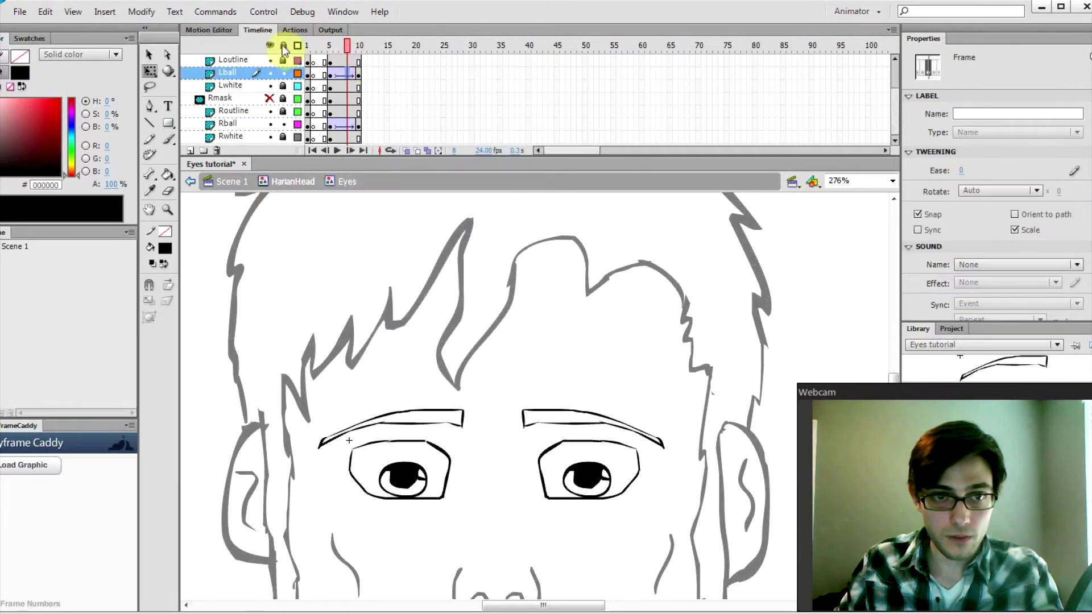
{"action": "left_click", "coordinate": [283, 46]}
{"action": "left_click", "coordinate": [332, 62]}
{"action": "key", "text": "Return"}
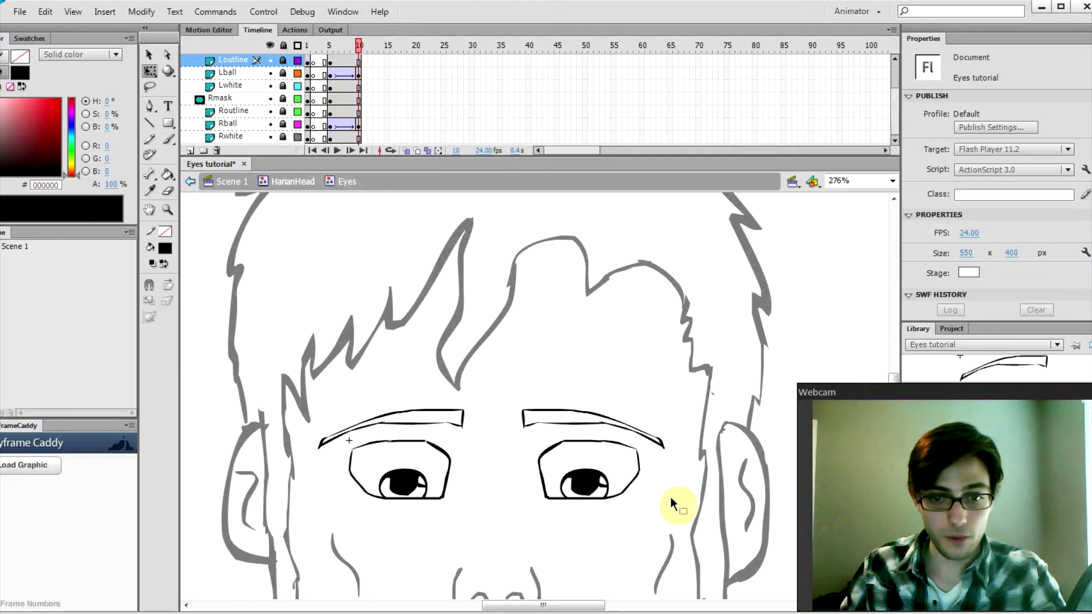
Go to frame 5 of the Rbrow layer and unlock the Rbrow and Lbrow layers.
{"action": "scroll", "coordinate": [355, 73], "scroll_direction": "up", "scroll_amount": 2}
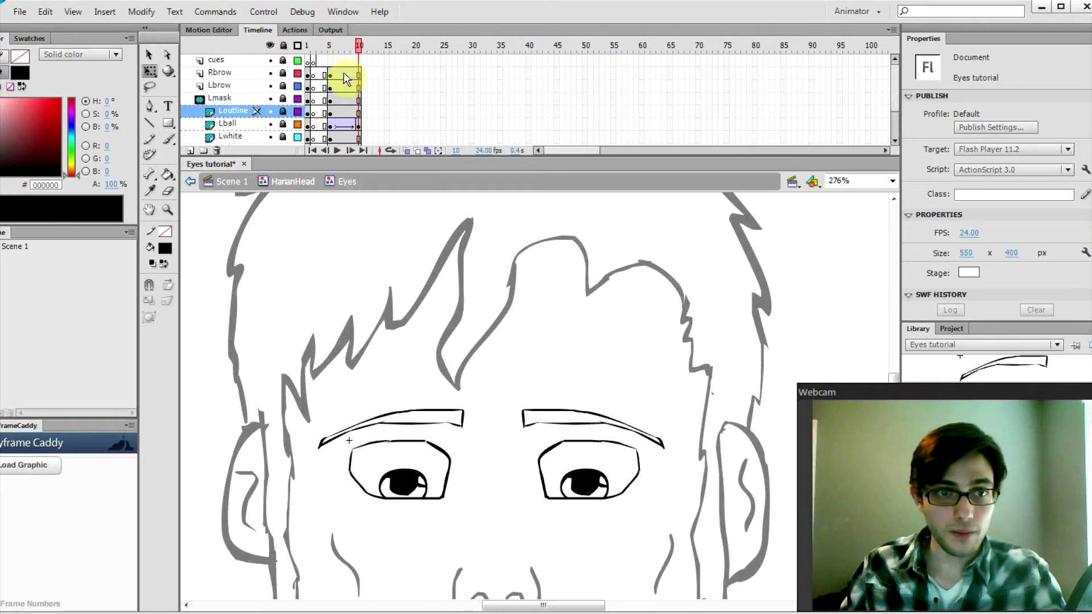
{"action": "right_click", "coordinate": [360, 75]}
{"action": "left_click", "coordinate": [327, 73]}
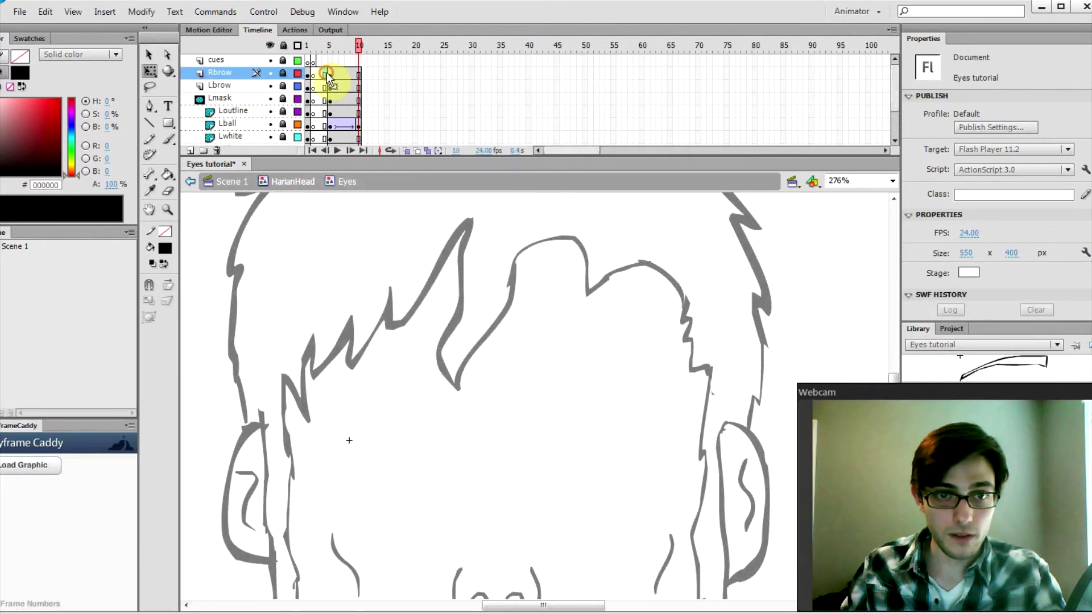
{"action": "left_click", "coordinate": [283, 73]}
{"action": "left_click", "coordinate": [282, 86]}
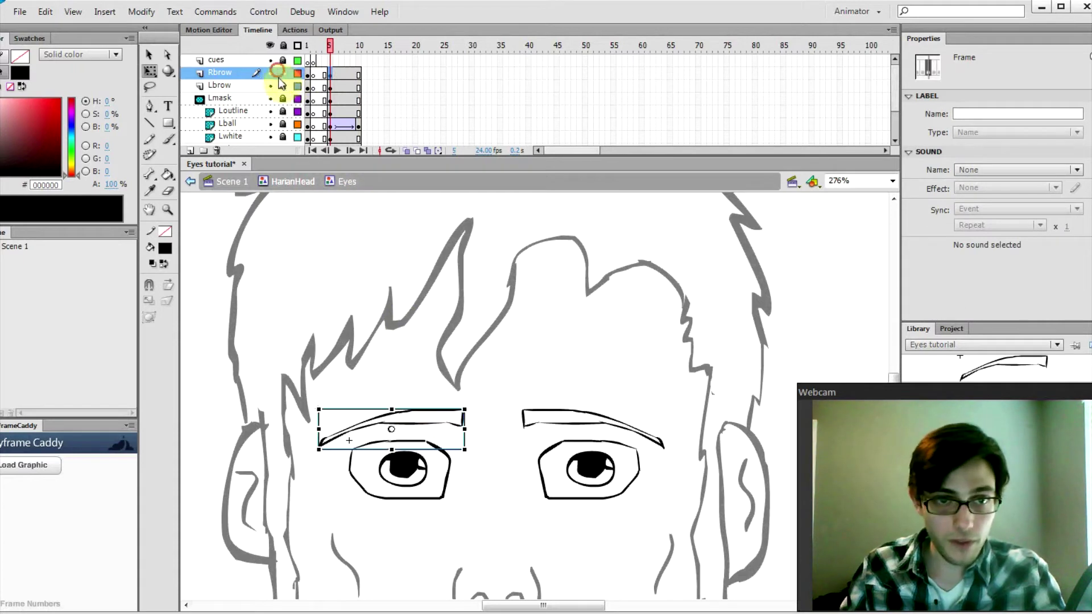
Move the transformation point of each eyebrow to its outer end at frame 5.
{"action": "key", "text": "ctrl+a"}
{"action": "left_click", "coordinate": [415, 404]}
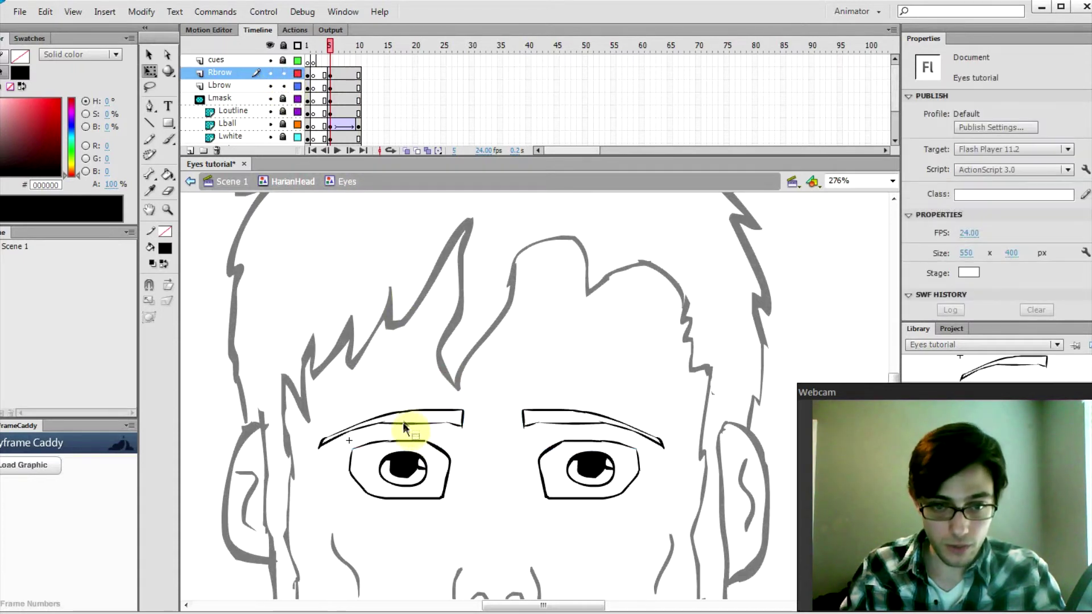
{"action": "left_click", "coordinate": [402, 422]}
{"action": "left_click_drag", "start_coordinate": [391, 430], "coordinate": [329, 442]}
{"action": "left_click", "coordinate": [557, 425]}
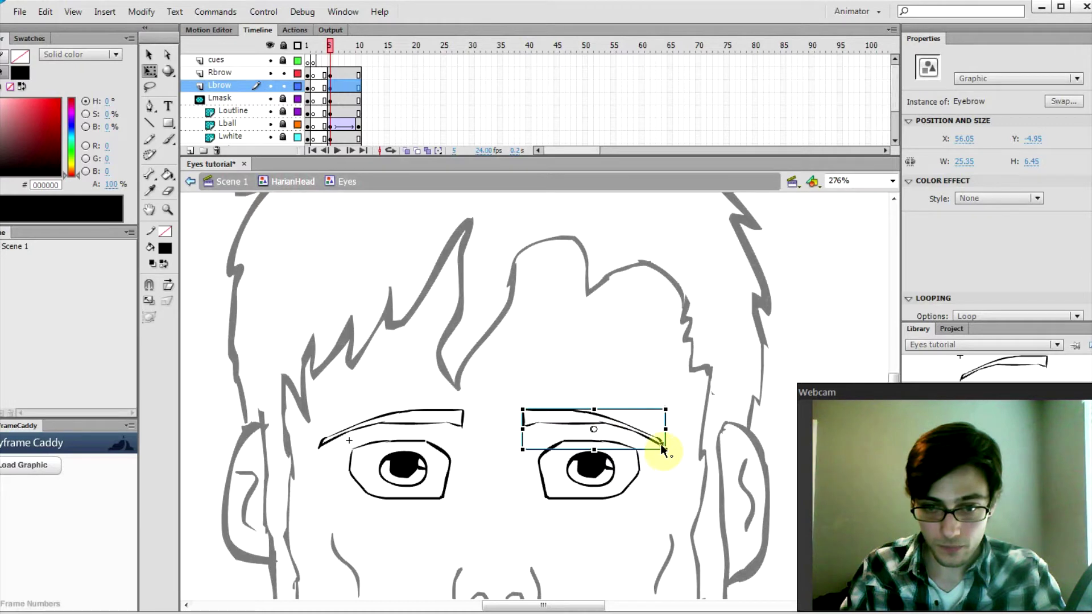
{"action": "left_click_drag", "start_coordinate": [659, 449], "coordinate": [658, 444]}
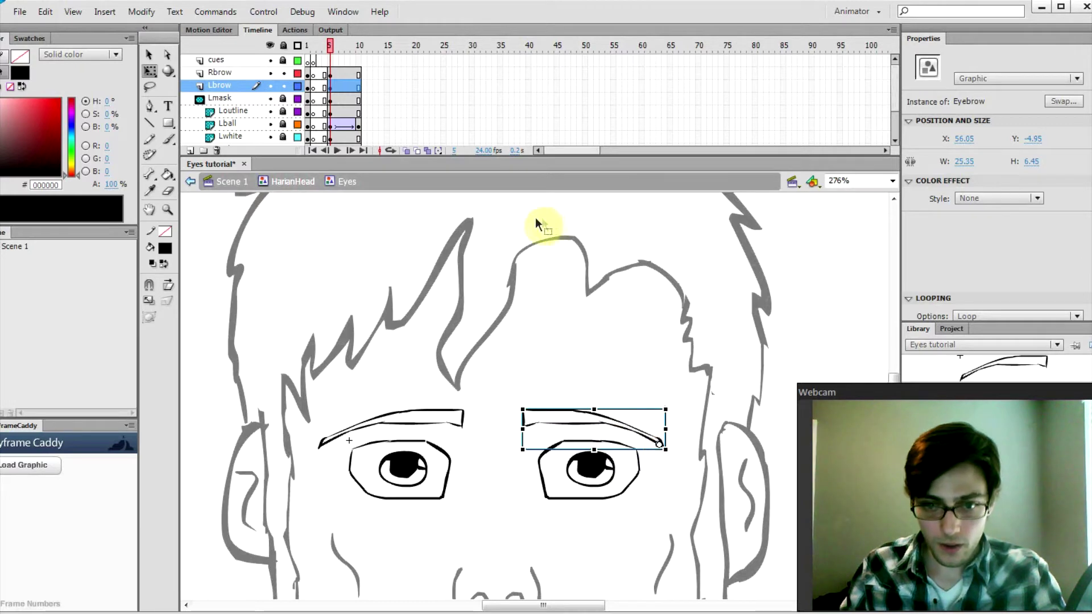
Insert keyframes at frame 10 on the Lbrow and Rbrow layers.
{"action": "right_click", "coordinate": [360, 88]}
{"action": "left_click", "coordinate": [423, 192]}
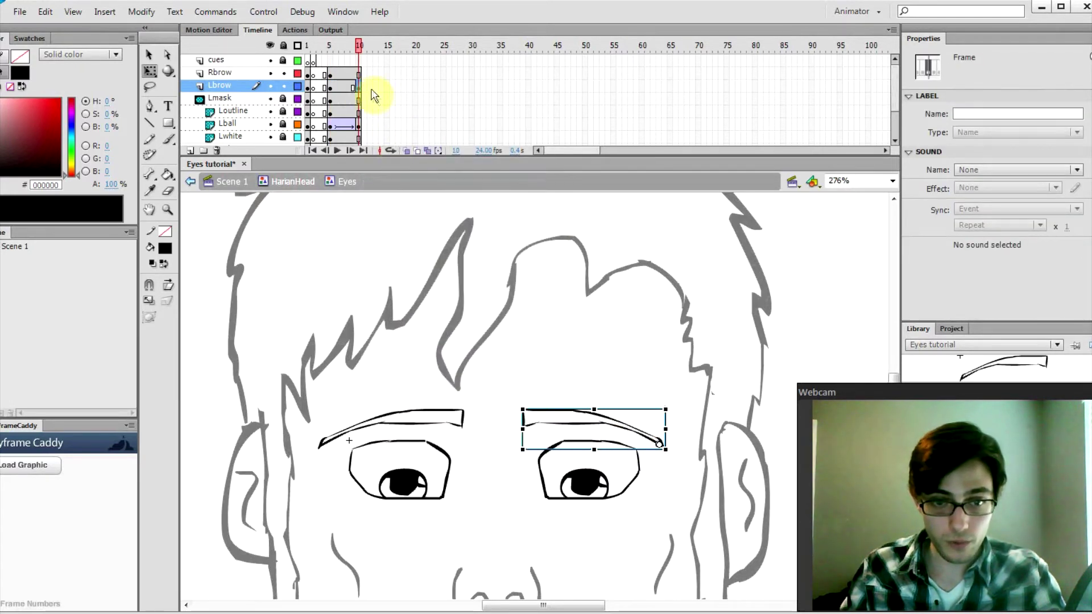
{"action": "right_click", "coordinate": [361, 75]}
{"action": "left_click", "coordinate": [404, 171]}
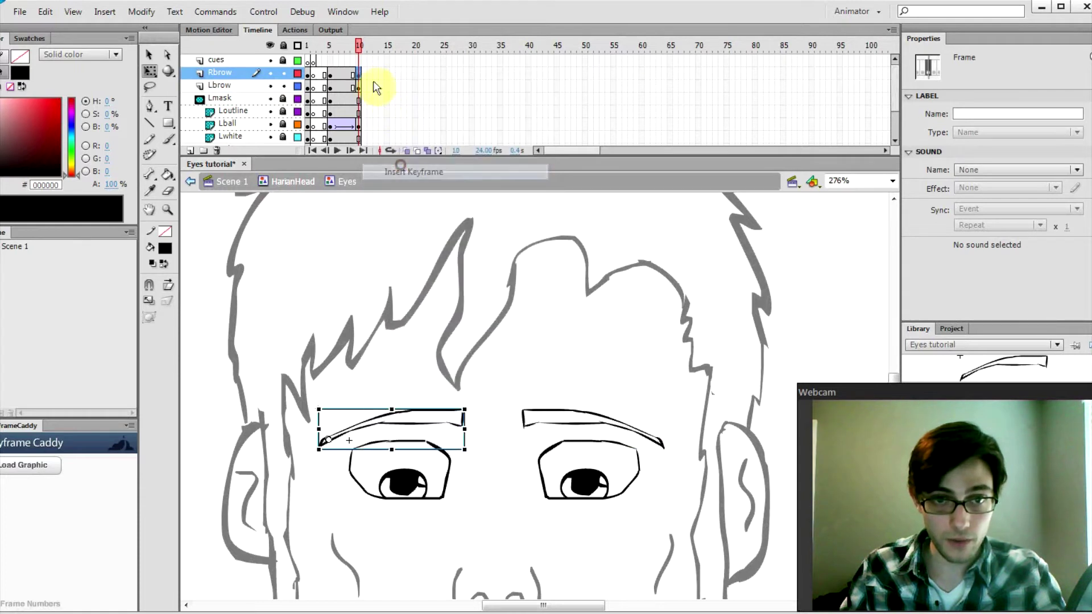
{"action": "left_click_drag", "start_coordinate": [332, 74], "coordinate": [361, 84]}
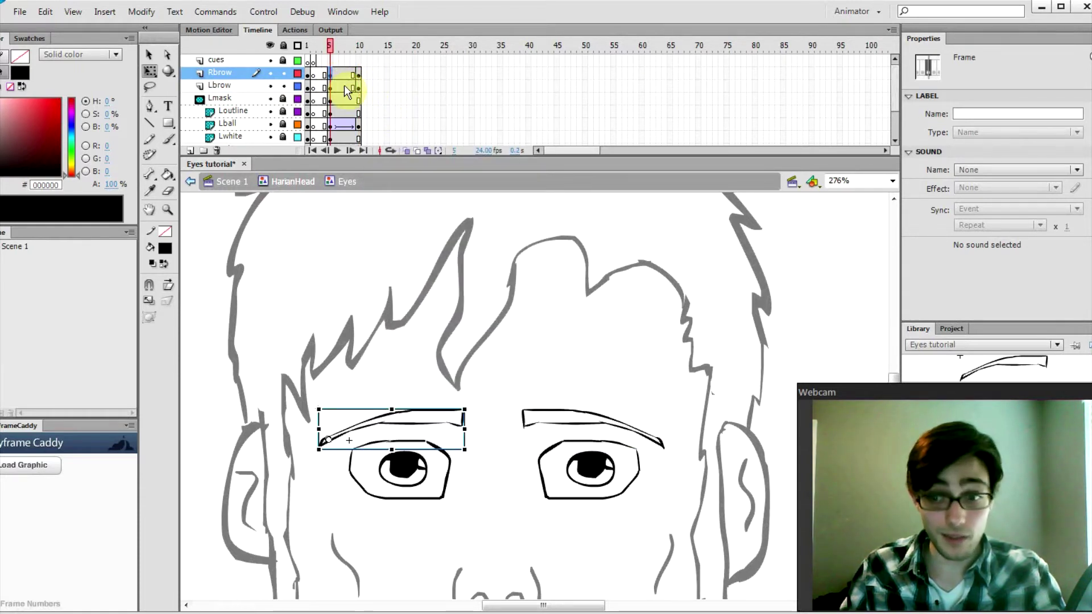
Rotate both eyebrows at frame 10 so their inner ends tilt down toward the eyes.
{"action": "right_click", "coordinate": [348, 71]}
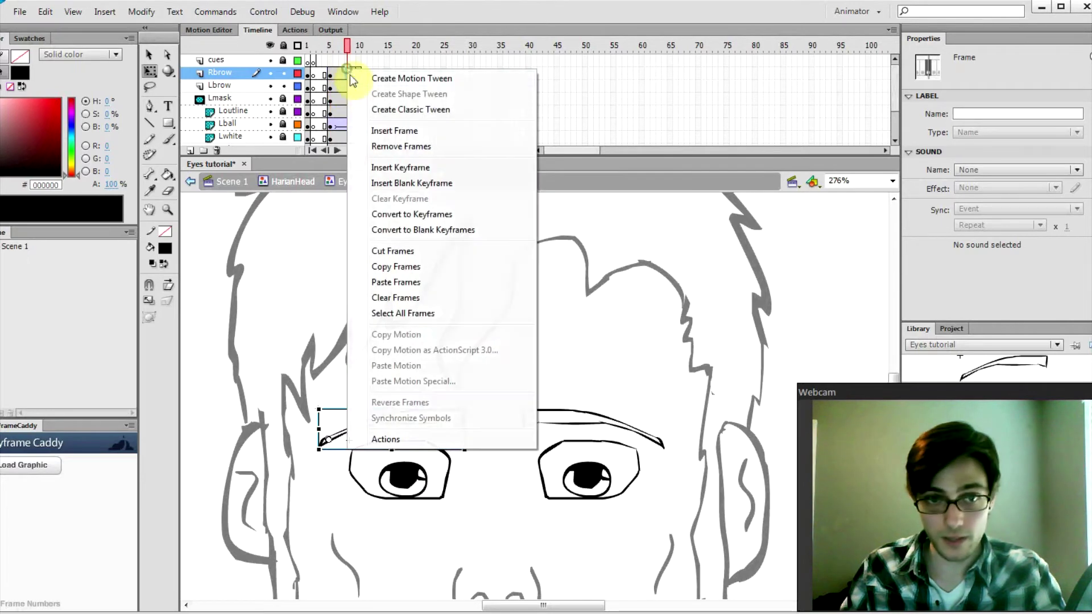
{"action": "left_click", "coordinate": [361, 74]}
{"action": "left_click", "coordinate": [360, 74]}
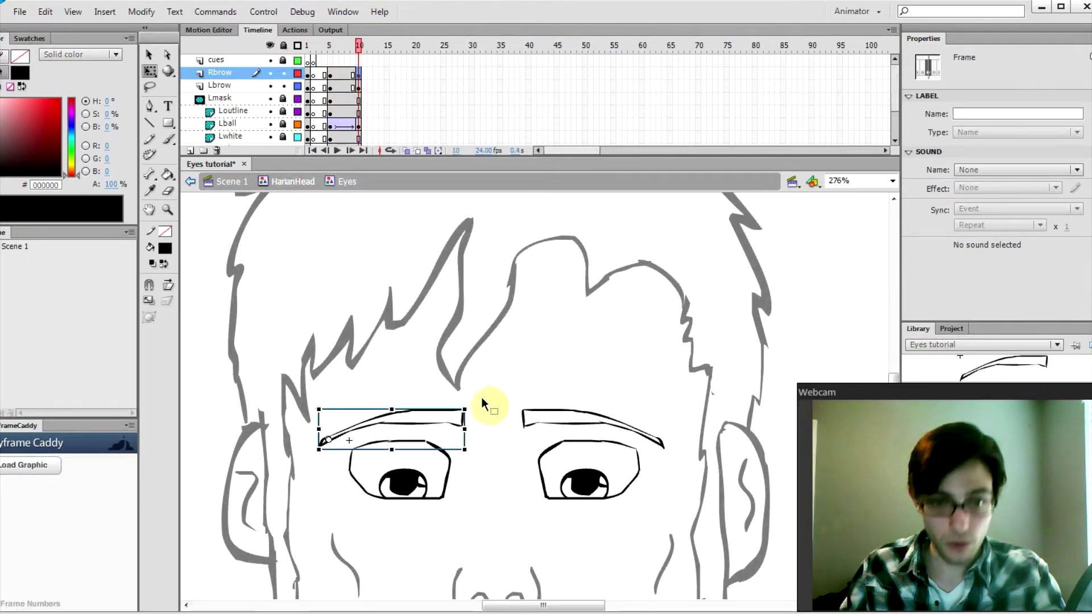
{"action": "left_click_drag", "start_coordinate": [472, 403], "coordinate": [439, 432]}
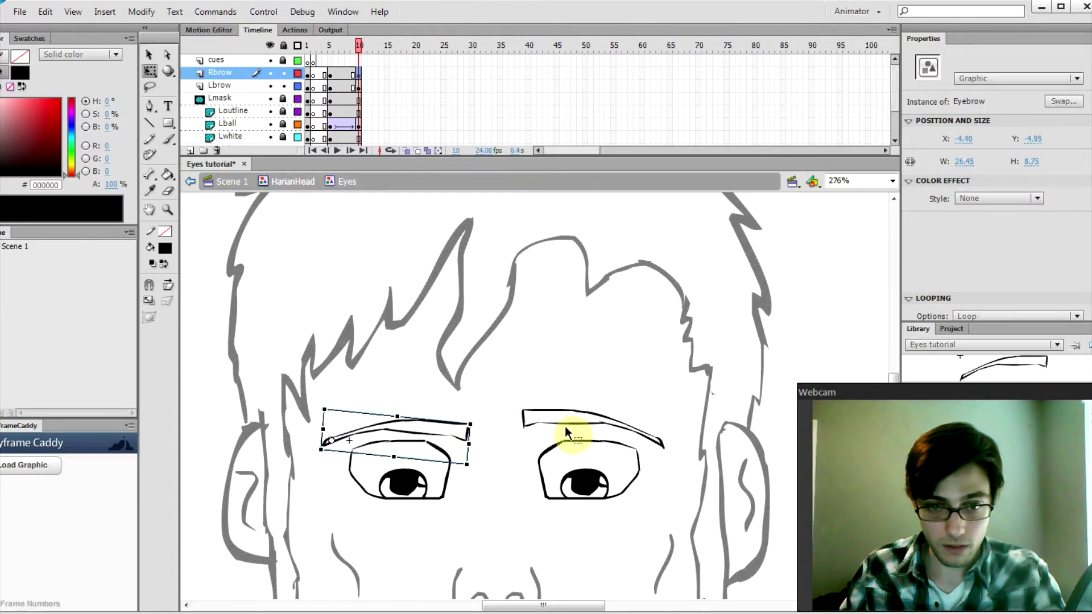
{"action": "left_click", "coordinate": [358, 87]}
{"action": "left_click_drag", "start_coordinate": [520, 398], "coordinate": [559, 438]}
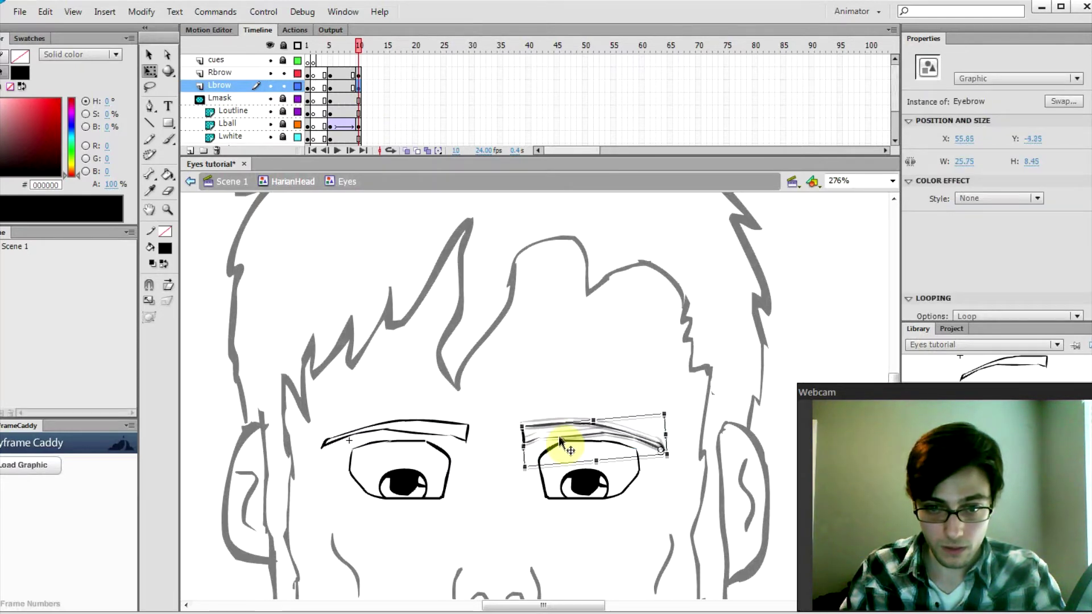
Create classic tweens between frames 5 and 10 on the Lbrow and Rbrow layers.
{"action": "right_click", "coordinate": [340, 87]}
{"action": "left_click", "coordinate": [368, 132]}
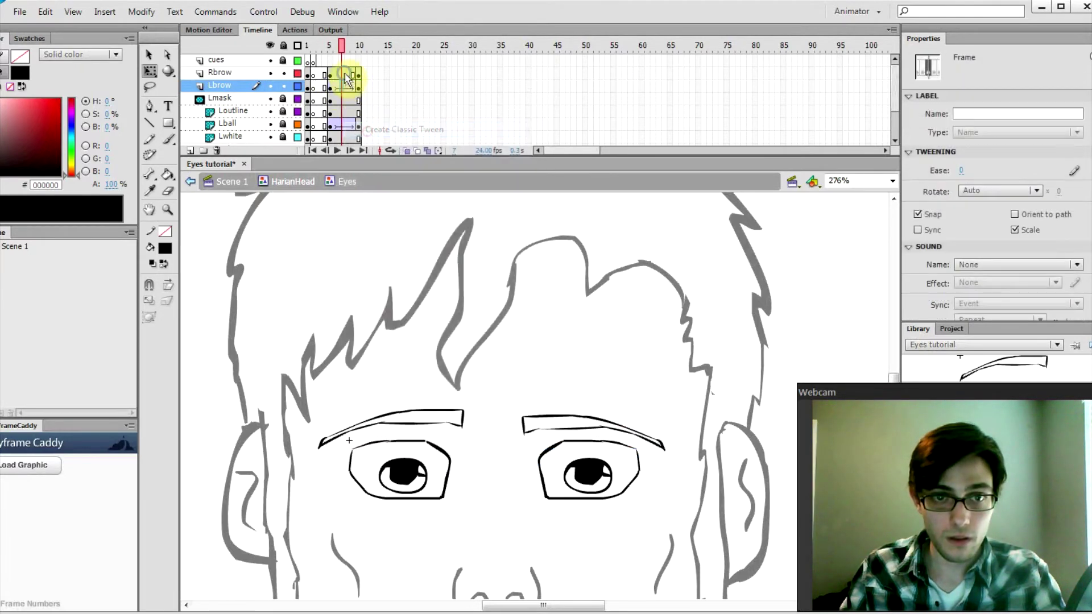
{"action": "right_click", "coordinate": [340, 75]}
{"action": "left_click", "coordinate": [373, 116]}
Set the stage zoom to Show Frame and play the eye and brow animation from frame 5.
{"action": "left_click", "coordinate": [891, 181]}
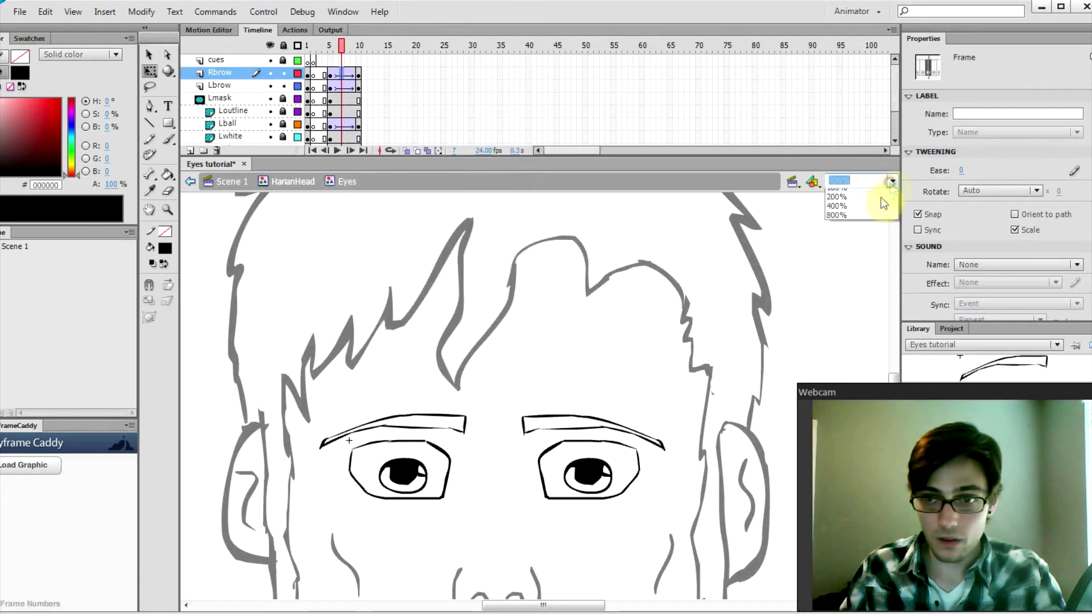
{"action": "left_click", "coordinate": [867, 204]}
{"action": "left_click", "coordinate": [333, 46]}
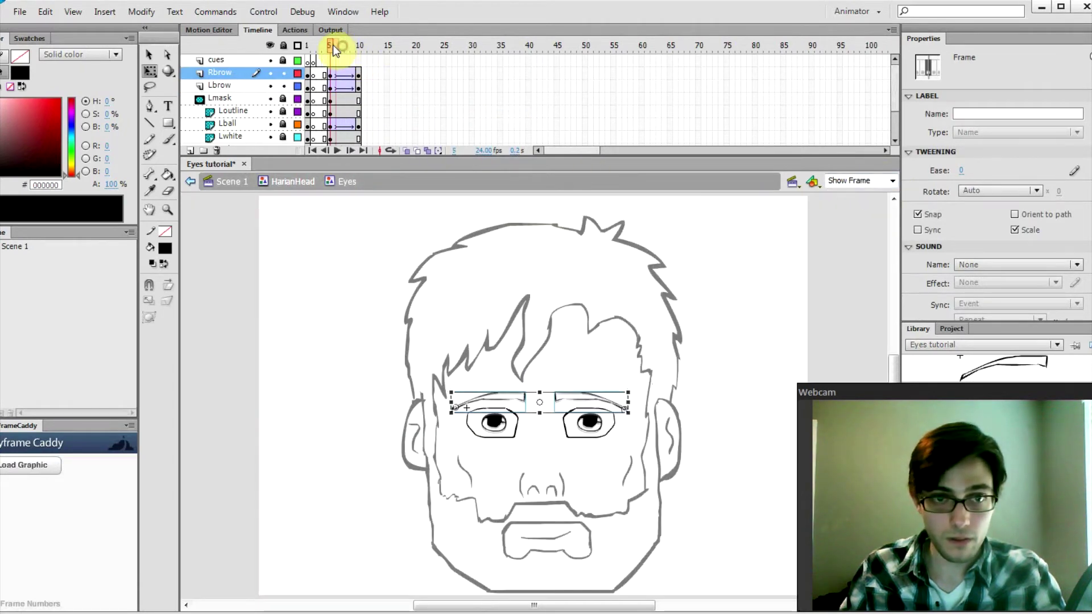
{"action": "key", "text": "Return"}
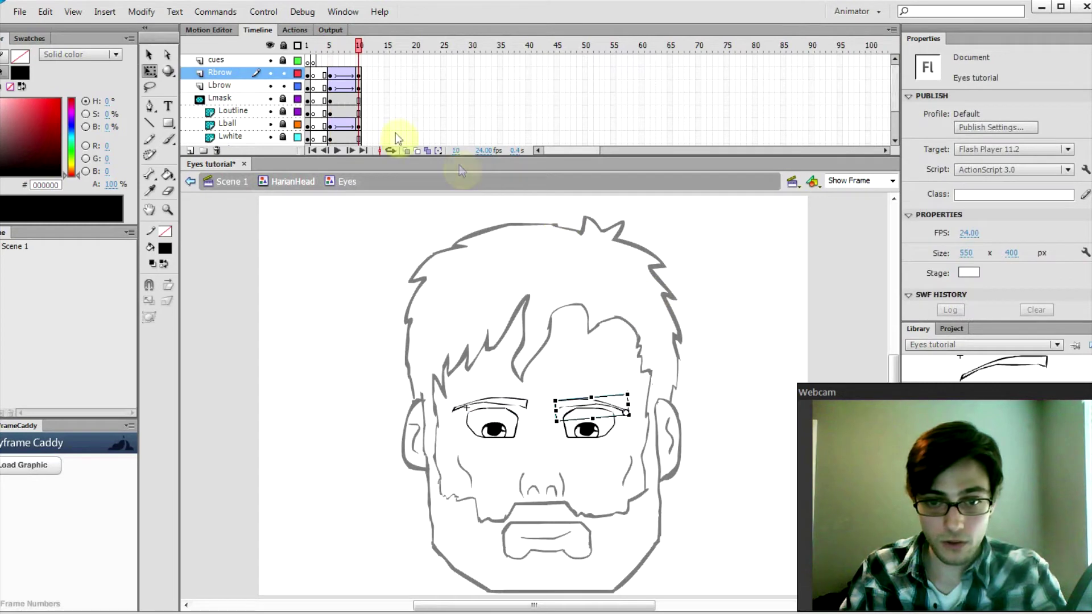
Insert a keyframe at frame 5 of the cues layer, label it "sad", and extend the layer to frame 10.
{"action": "right_click", "coordinate": [329, 61]}
{"action": "left_click", "coordinate": [369, 161]}
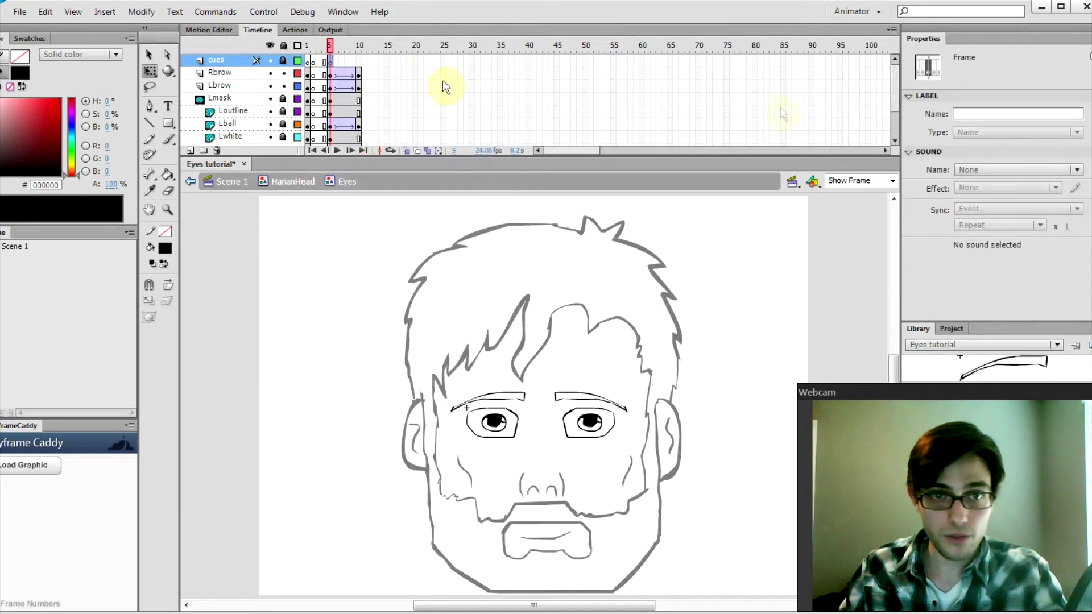
{"action": "left_click", "coordinate": [970, 113]}
{"action": "type", "text": "sad"}
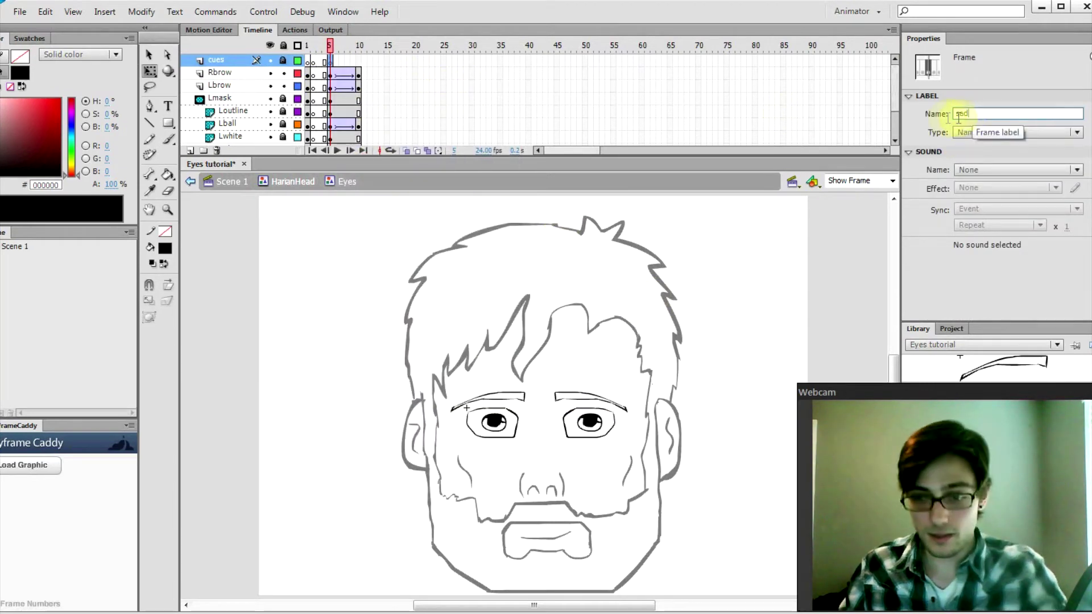
{"action": "right_click", "coordinate": [369, 61]}
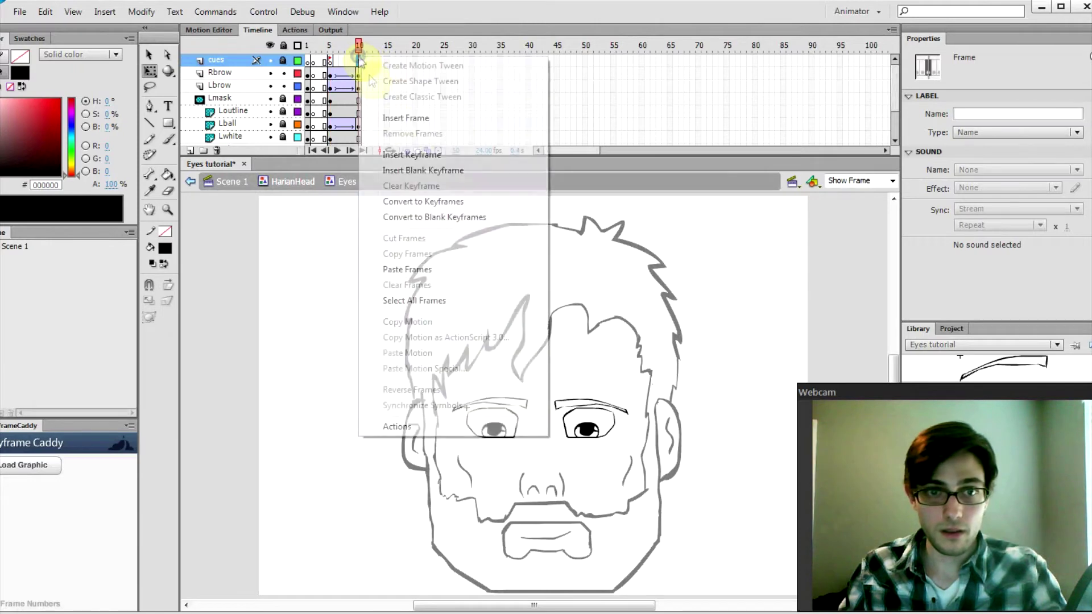
{"action": "left_click", "coordinate": [404, 120]}
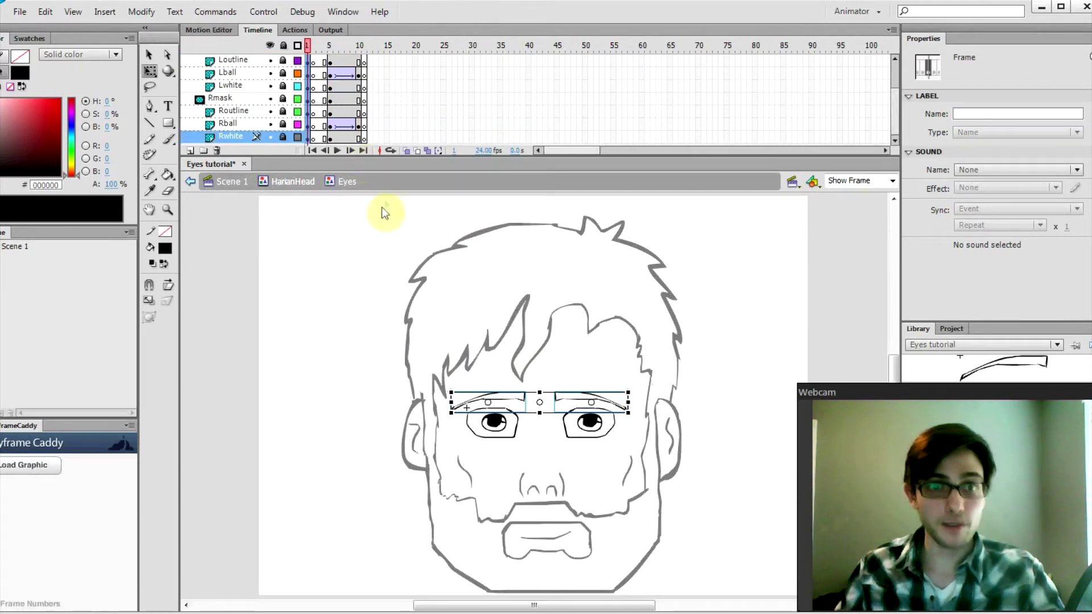
Scrub through the sad animation from frame 5 to frame 10, and move the playhead on to frame 24.
{"action": "scroll", "coordinate": [370, 116], "scroll_direction": "up", "scroll_amount": 3}
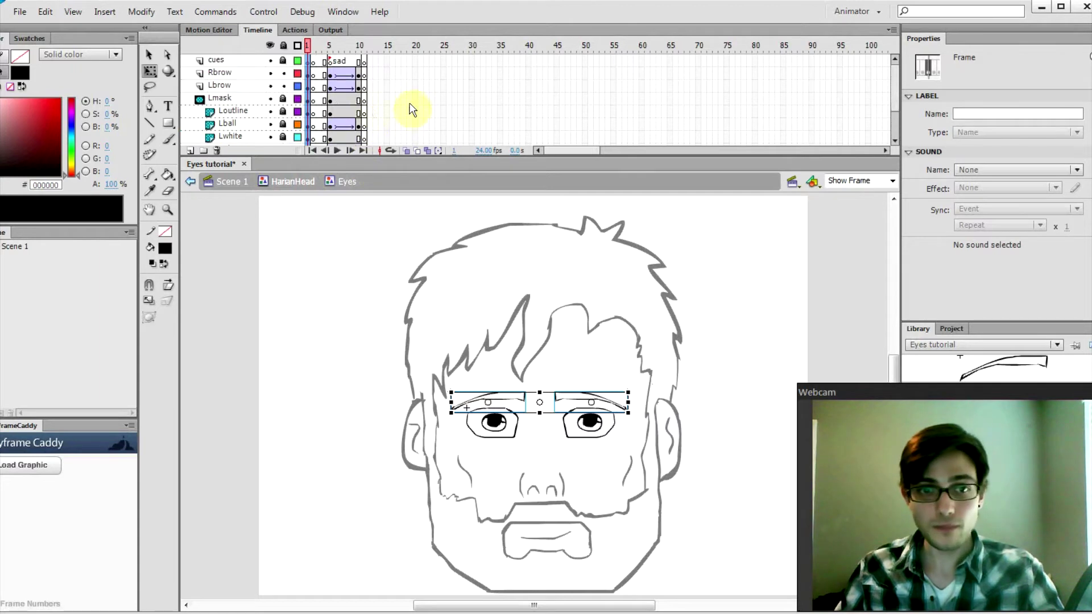
{"action": "left_click", "coordinate": [329, 61]}
{"action": "left_click_drag", "start_coordinate": [329, 45], "coordinate": [358, 49]}
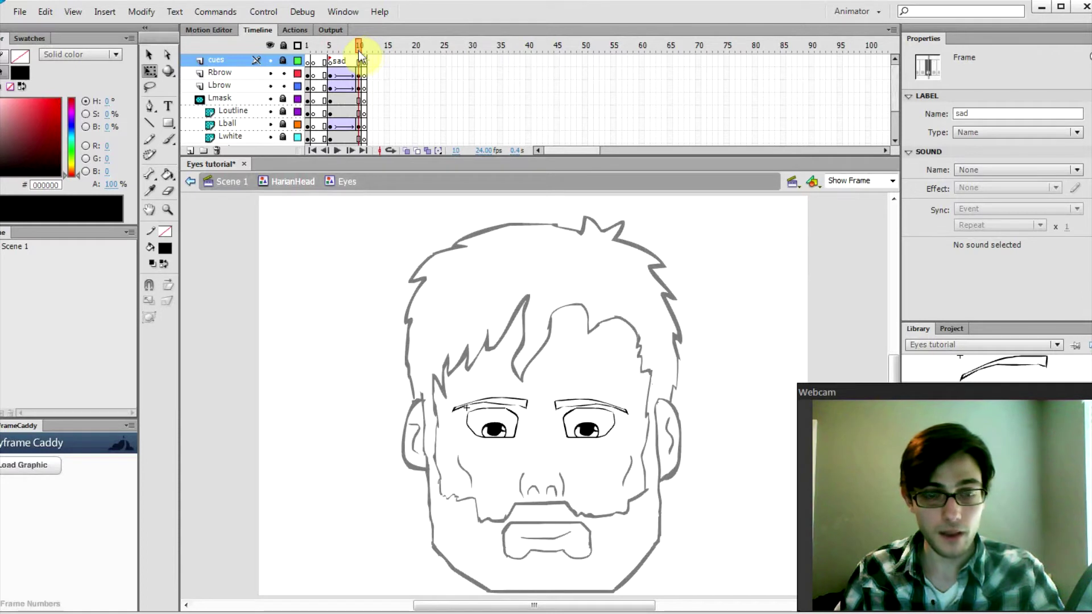
{"action": "left_click_drag", "start_coordinate": [361, 52], "coordinate": [361, 80]}
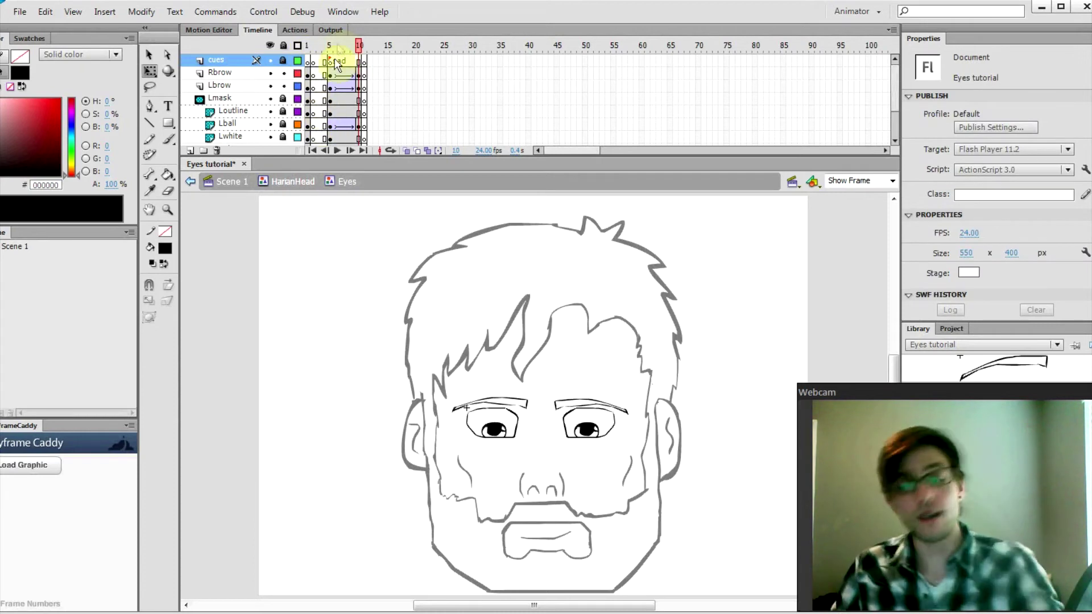
{"action": "left_click_drag", "start_coordinate": [353, 46], "coordinate": [443, 52]}
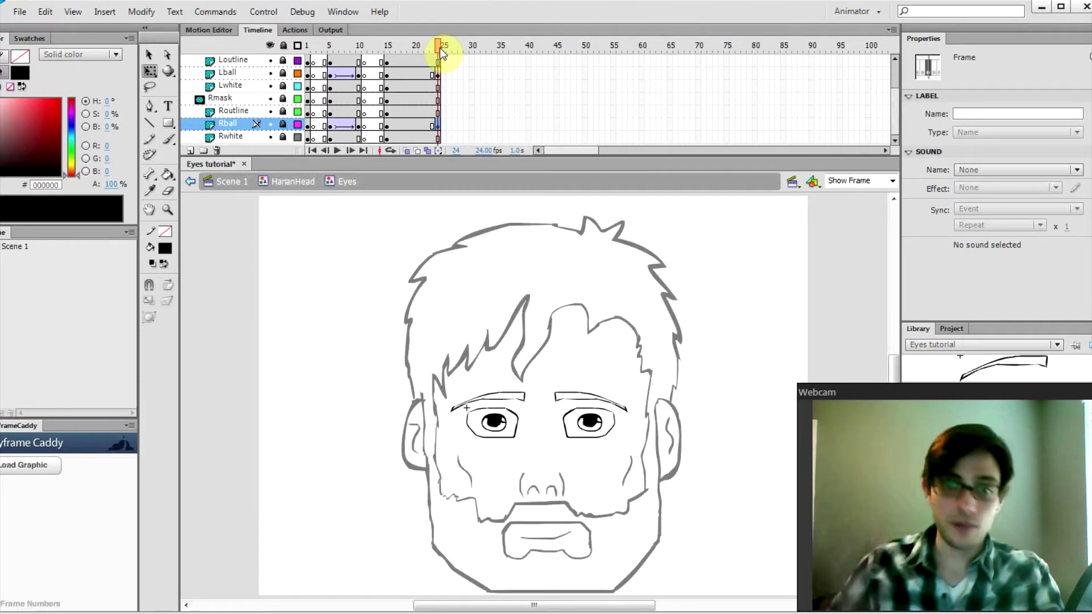
Insert keyframes at frames 18 and 21 on the Rball layer.
{"action": "right_click", "coordinate": [402, 124]}
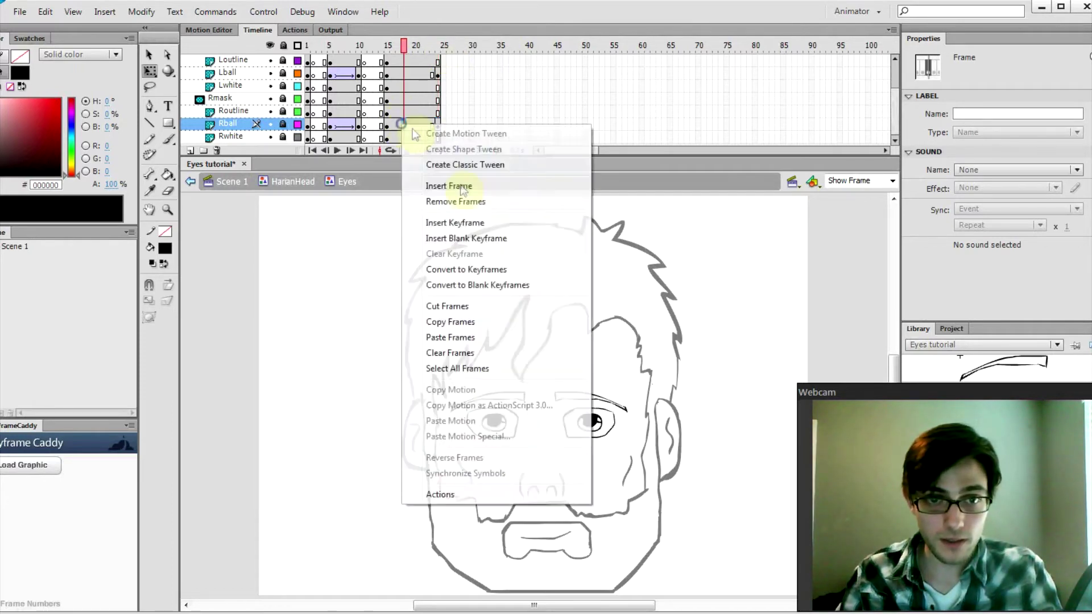
{"action": "left_click", "coordinate": [464, 222]}
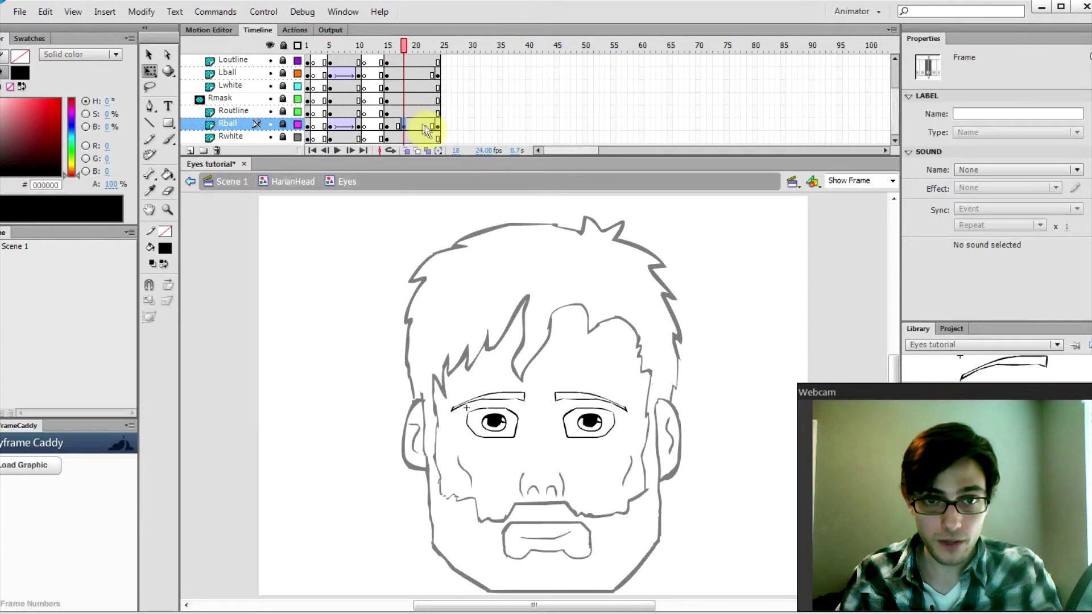
{"action": "right_click", "coordinate": [424, 125]}
{"action": "left_click", "coordinate": [422, 124]}
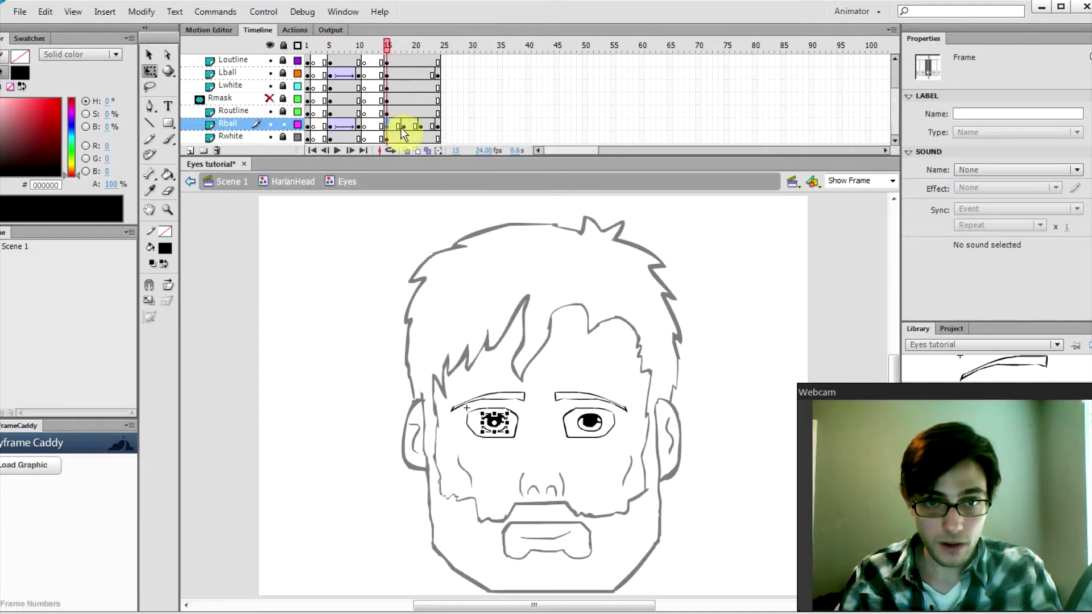
Move the Rball eyeball to the outer eye corner at frame 18, upward at frame 21, and to the inner corner at frame 24.
{"action": "left_click_drag", "start_coordinate": [498, 423], "coordinate": [482, 421]}
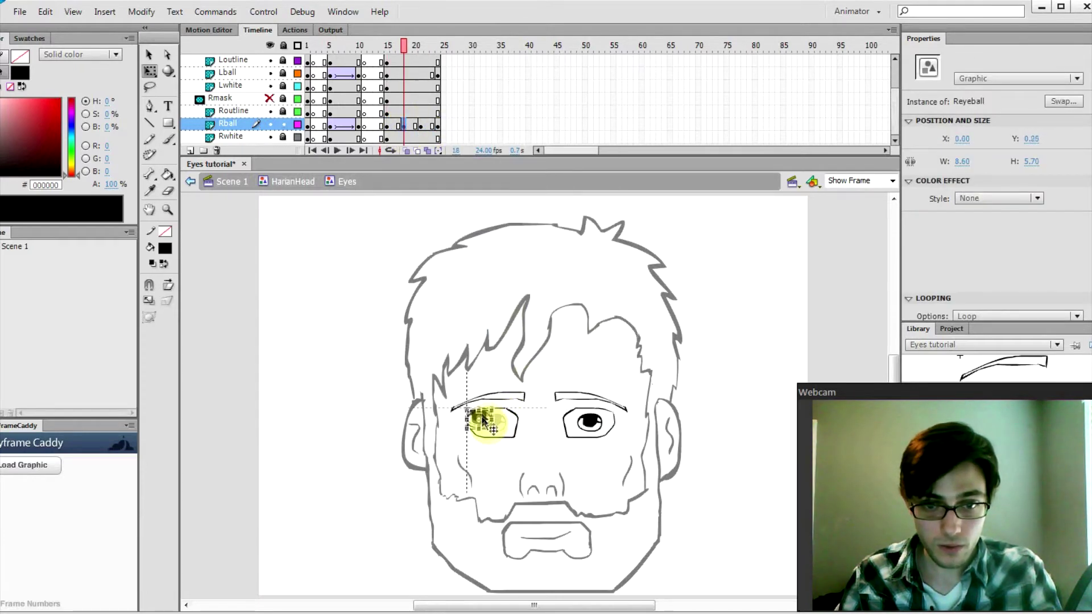
{"action": "left_click", "coordinate": [419, 123]}
{"action": "mouse_move", "coordinate": [500, 421]}
{"action": "left_mouse_down"}
{"action": "mouse_move", "coordinate": [487, 415]}
{"action": "mouse_move", "coordinate": [497, 414]}
{"action": "left_mouse_up"}
{"action": "left_click", "coordinate": [436, 124]}
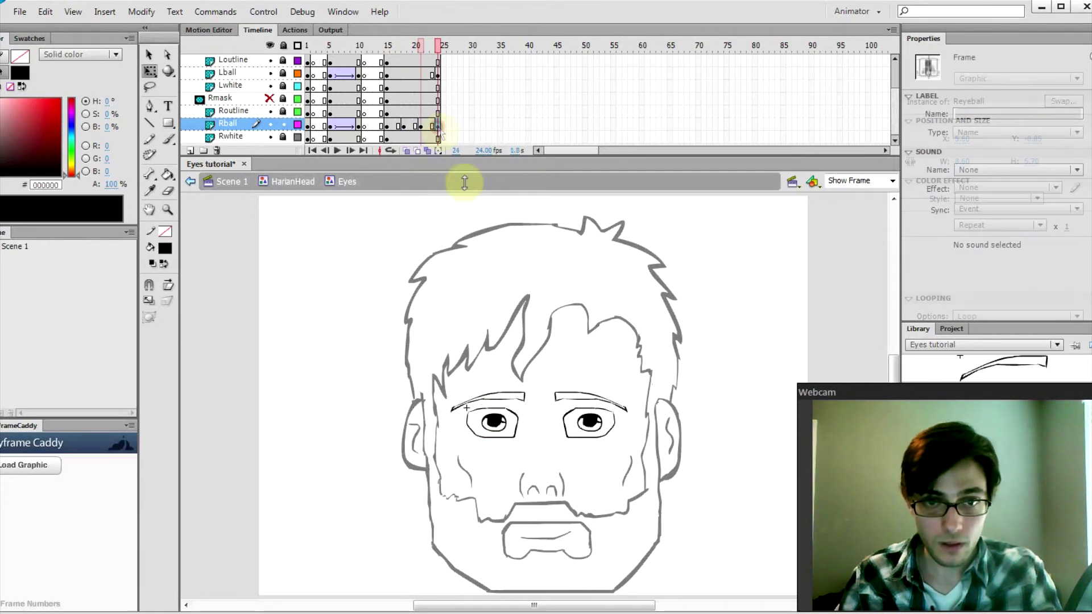
{"action": "left_click_drag", "start_coordinate": [496, 430], "coordinate": [513, 423]}
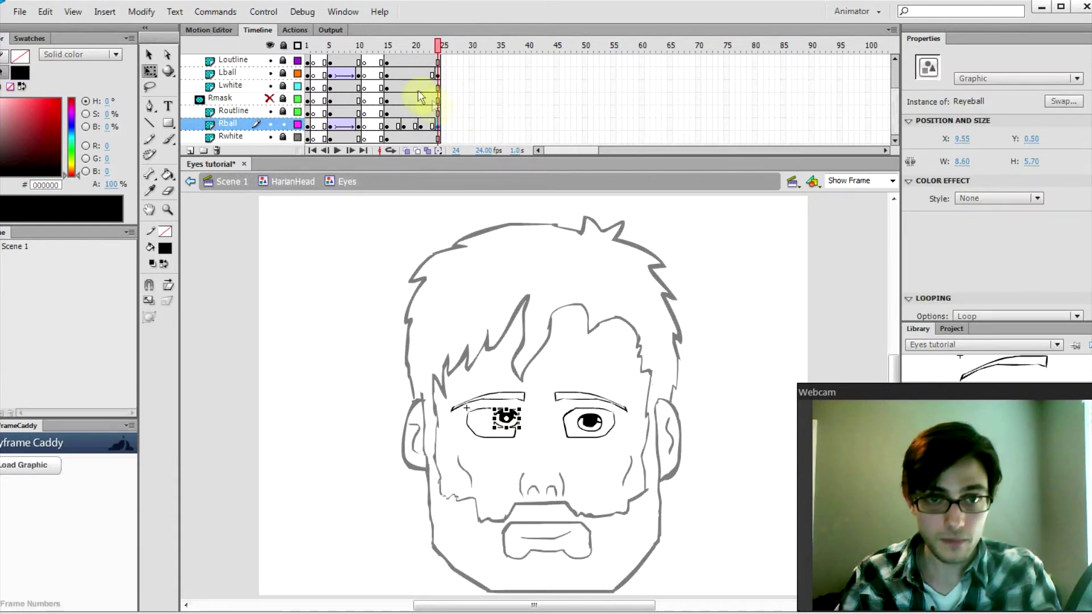
Insert keyframes at frames 18 and 21 on the Lball layer to match the Rball layer.
{"action": "right_click", "coordinate": [394, 73]}
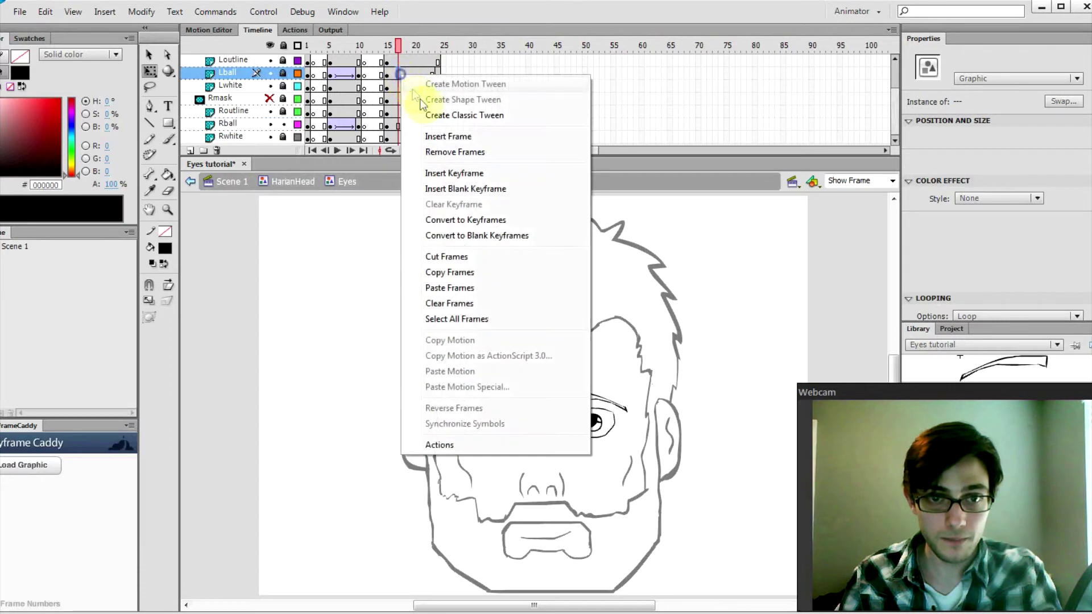
{"action": "left_click", "coordinate": [390, 49]}
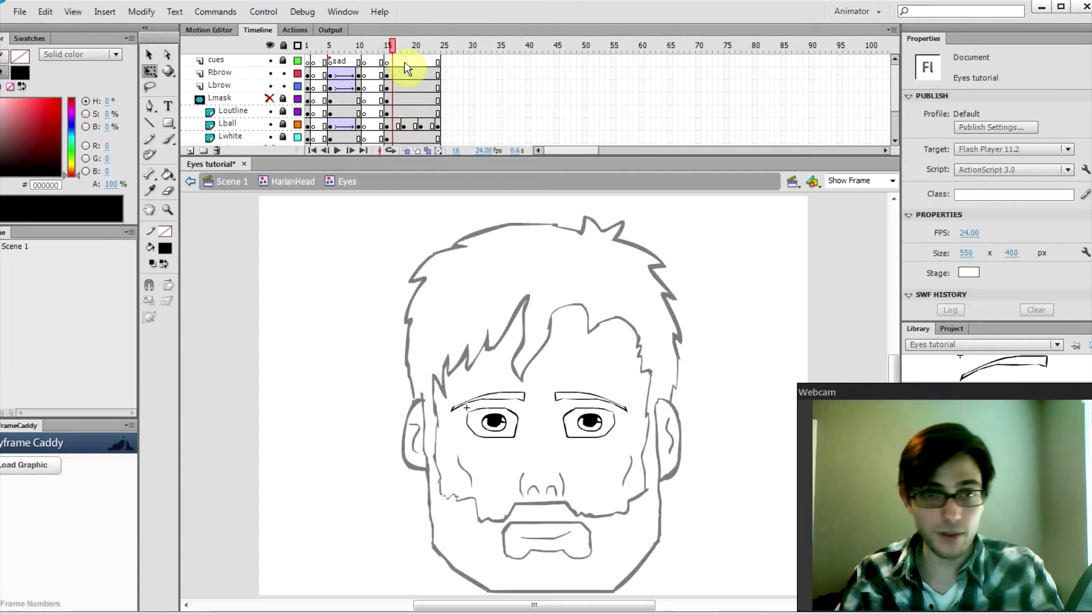
Insert keyframes at frame 21 on the Rbrow and Lbrow layers.
{"action": "left_click", "coordinate": [386, 74]}
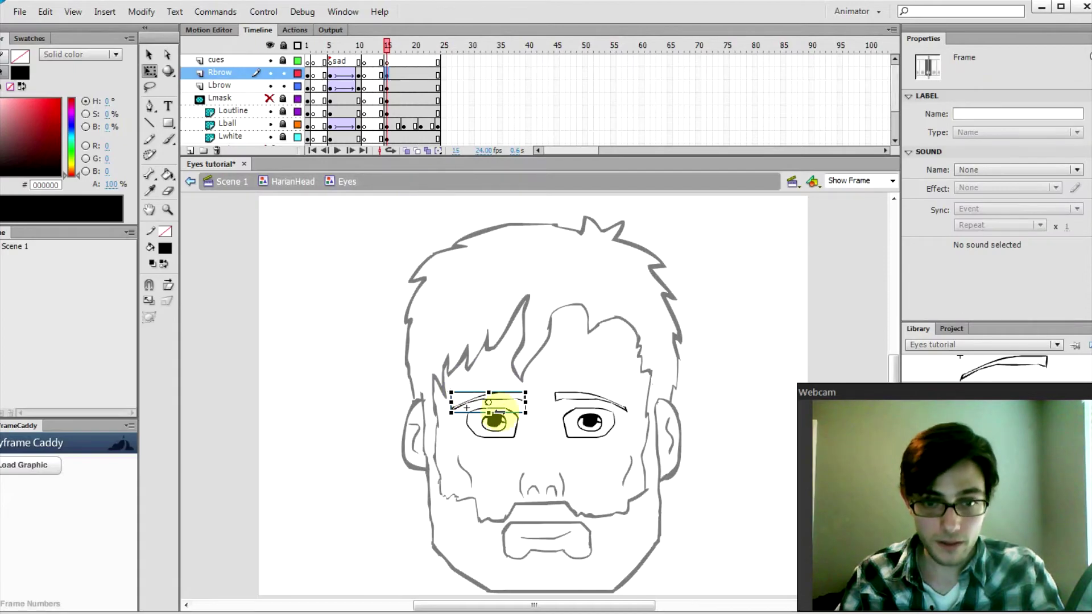
{"action": "right_click", "coordinate": [420, 86]}
{"action": "left_click", "coordinate": [480, 190]}
{"action": "left_click", "coordinate": [578, 348]}
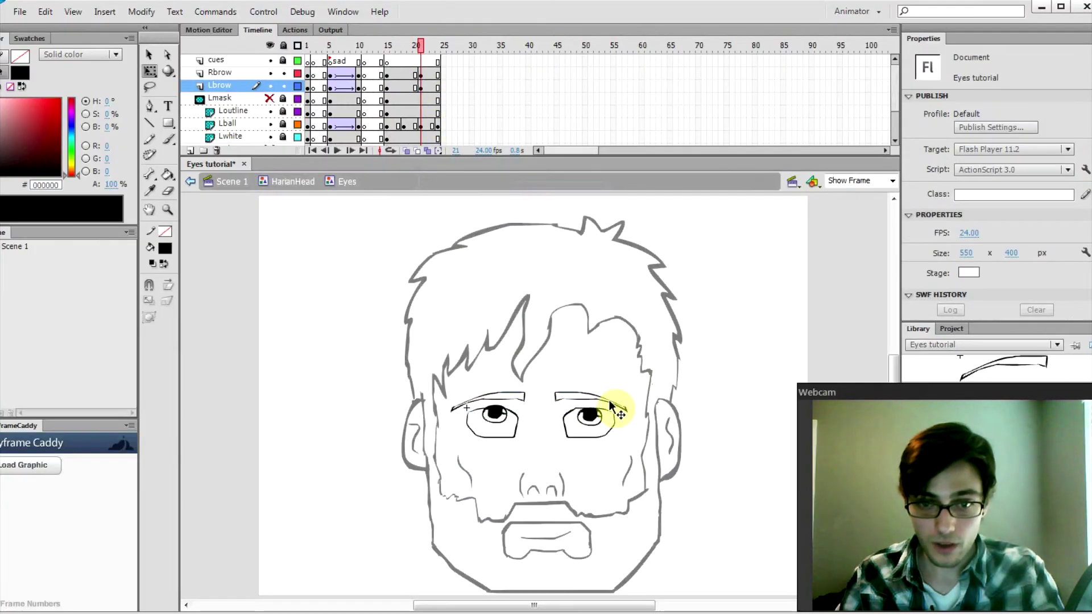
Rotate the inner ends of both eyebrows upward at frame 21, and nudge the Lbrow eyebrow slightly up.
{"action": "left_click", "coordinate": [620, 403]}
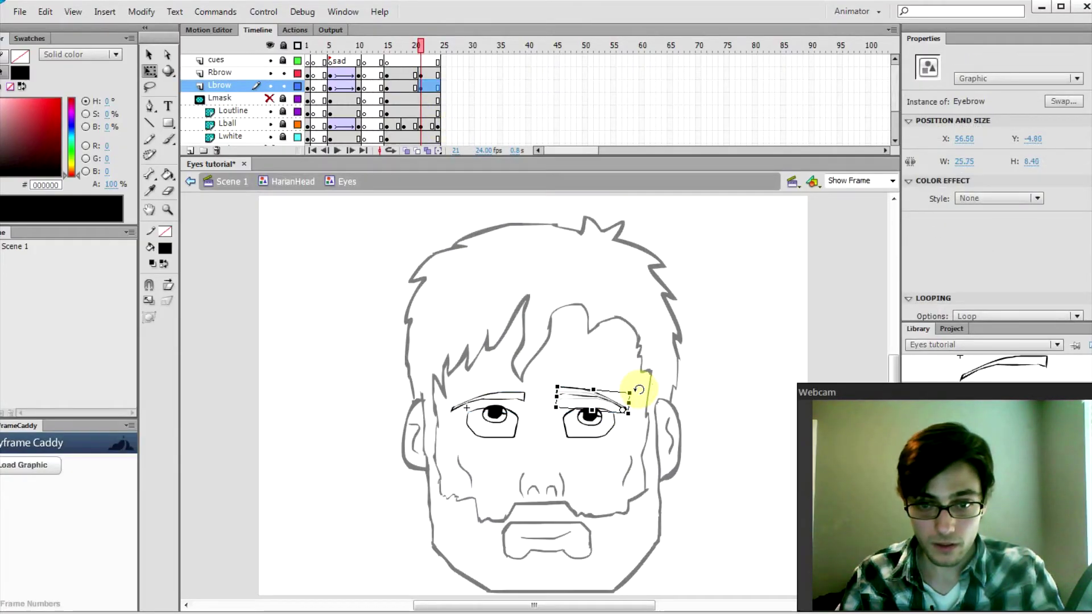
{"action": "key", "text": "Up"}
{"action": "key", "text": "Up"}
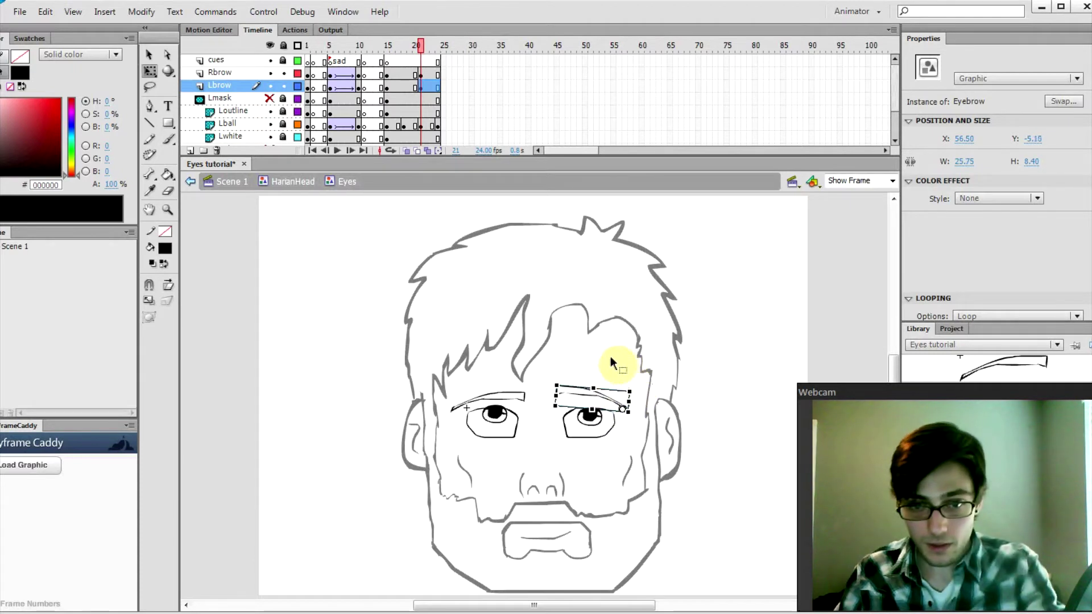
{"action": "left_click", "coordinate": [604, 349]}
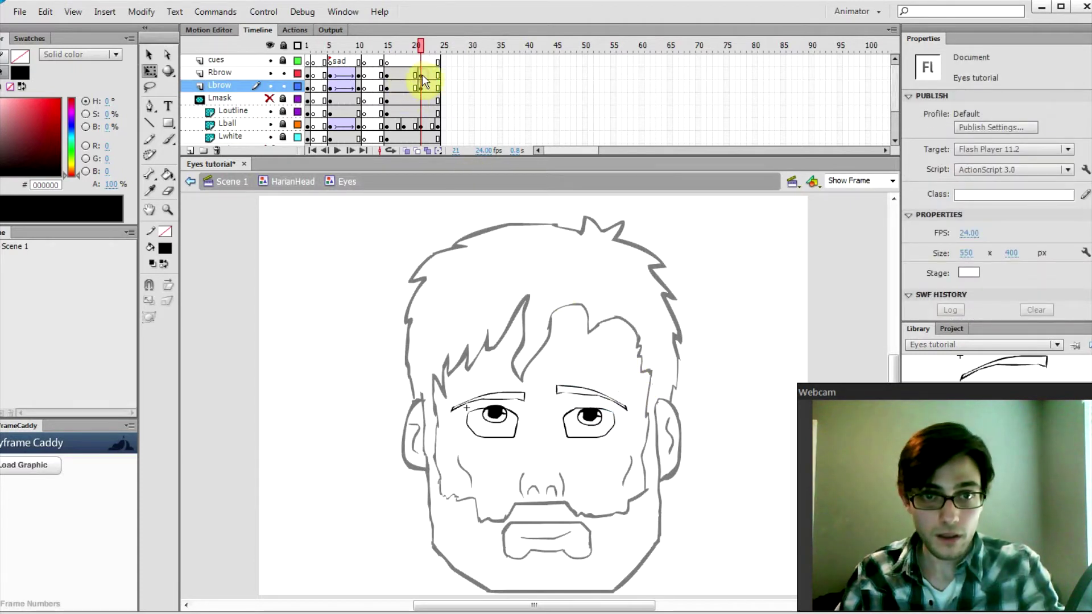
{"action": "left_click", "coordinate": [421, 74]}
{"action": "left_click_drag", "start_coordinate": [529, 387], "coordinate": [525, 380]}
Create classic tweens between the Rball keyframes from frame 15 to frame 24.
{"action": "right_click", "coordinate": [422, 124]}
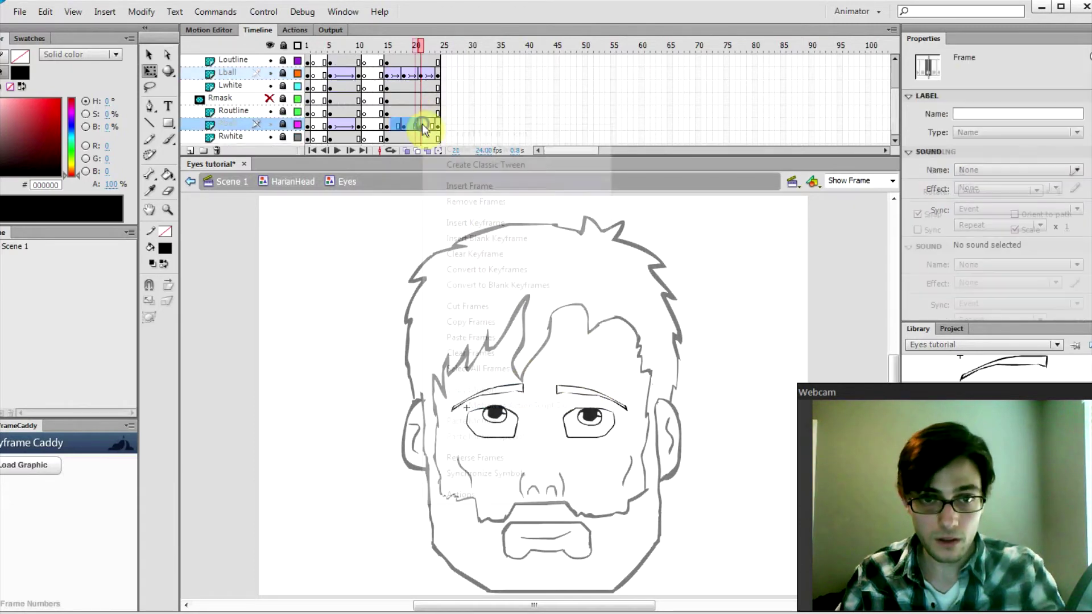
{"action": "left_click", "coordinate": [437, 164]}
{"action": "left_click", "coordinate": [418, 51]}
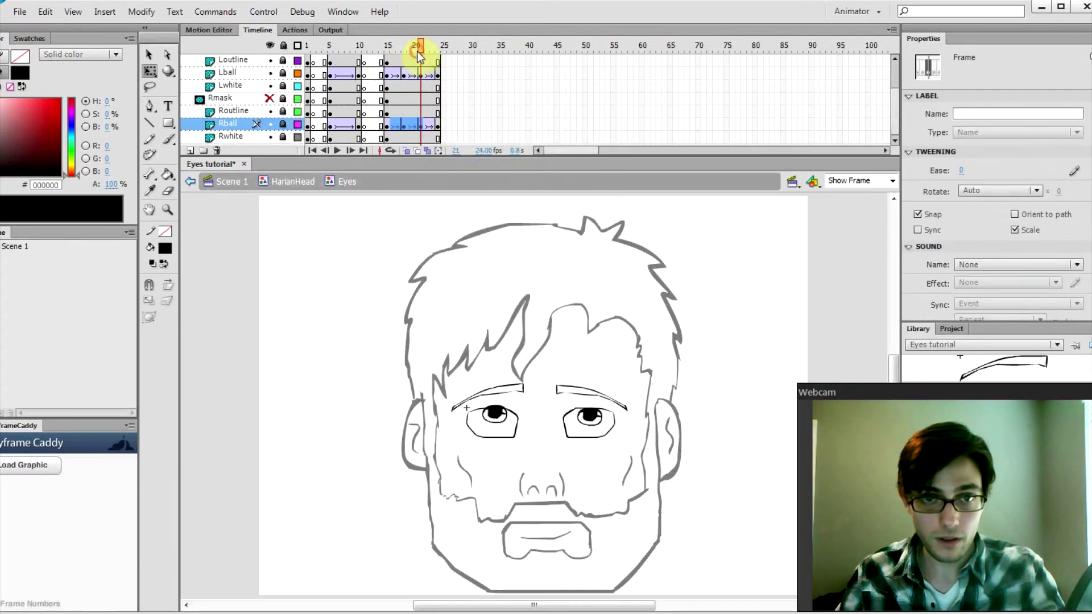
Insert frames across all layers to slow the second eye animation, stretching it from frame 15 to frame 32.
{"action": "left_click_drag", "start_coordinate": [398, 138], "coordinate": [459, 35]}
{"action": "key", "text": "F5"}
{"action": "key", "text": "F5"}
{"action": "key", "text": "F5"}
{"action": "key", "text": "F5"}
{"action": "key", "text": "F5"}
{"action": "scroll", "coordinate": [460, 85], "scroll_direction": "up", "scroll_amount": 1}
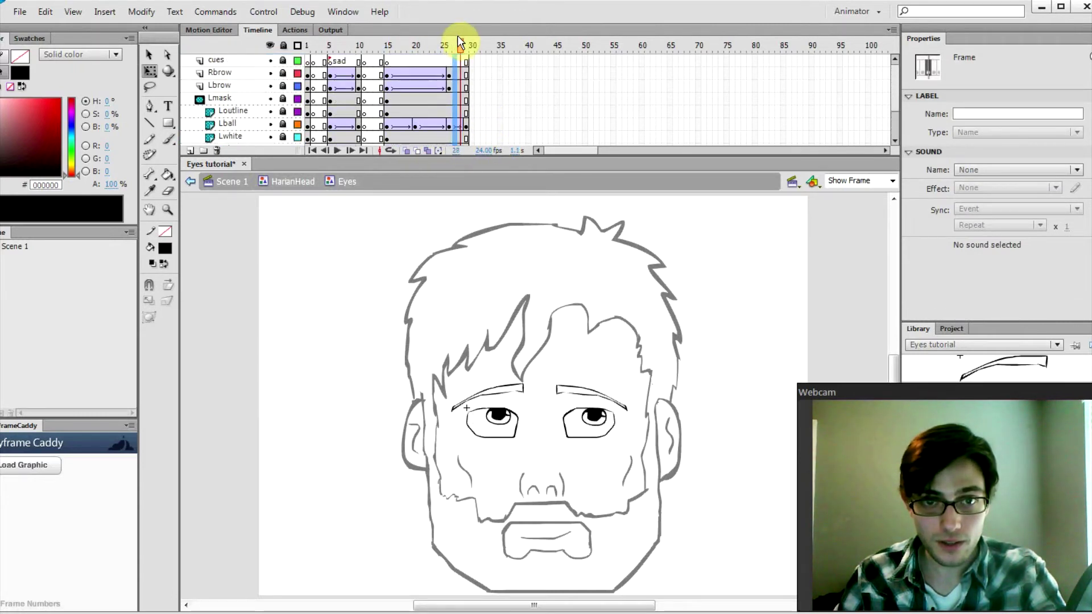
{"action": "key", "text": "F5"}
{"action": "key", "text": "F5"}
{"action": "key", "text": "F5"}
Play the lengthened eye and brow animation from its start and scrub back to frame 30 to review it.
{"action": "left_click", "coordinate": [381, 48]}
{"action": "key", "text": "Return"}
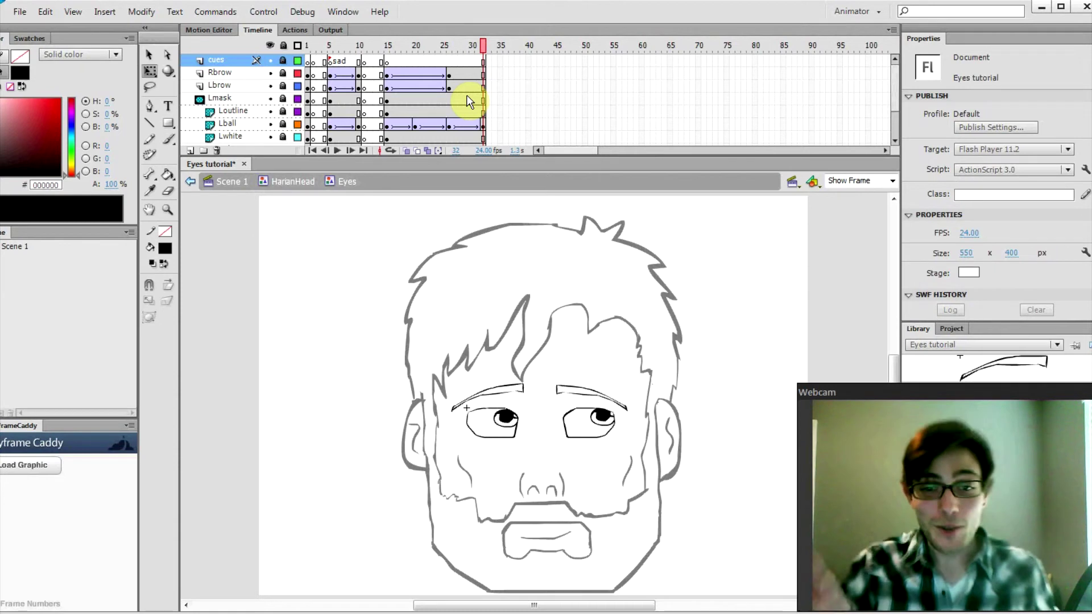
{"action": "left_click_drag", "start_coordinate": [483, 45], "coordinate": [472, 67]}
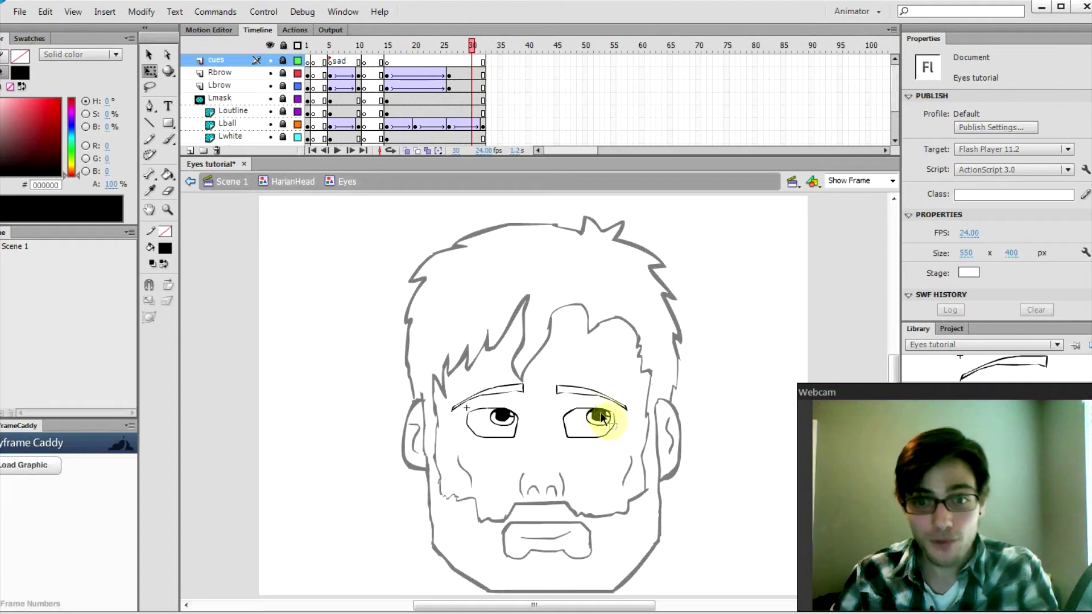
{"action": "scroll", "coordinate": [401, 109], "scroll_direction": "down", "scroll_amount": 3}
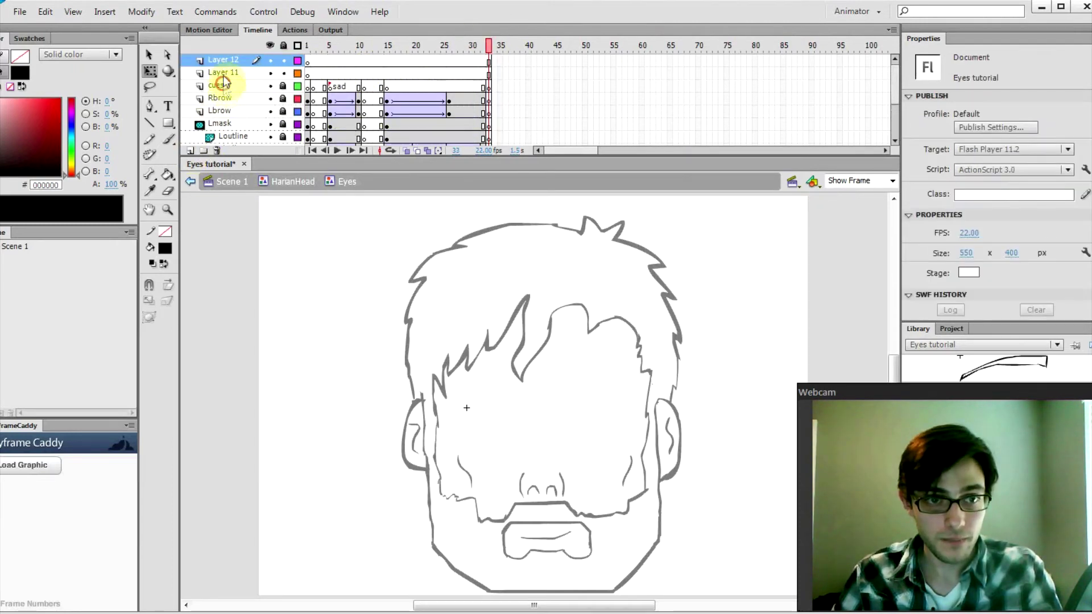
Rename the two new layers above Rbrow as rlid and Llid.
{"action": "left_click", "coordinate": [227, 87]}
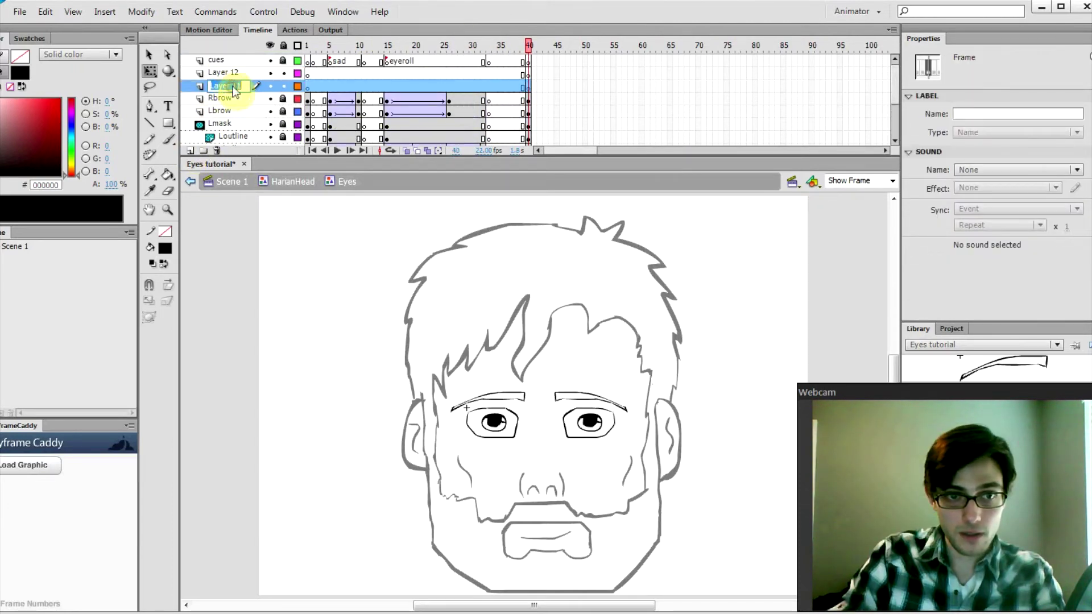
{"action": "type", "text": "Llid"}
{"action": "key", "text": "Return"}
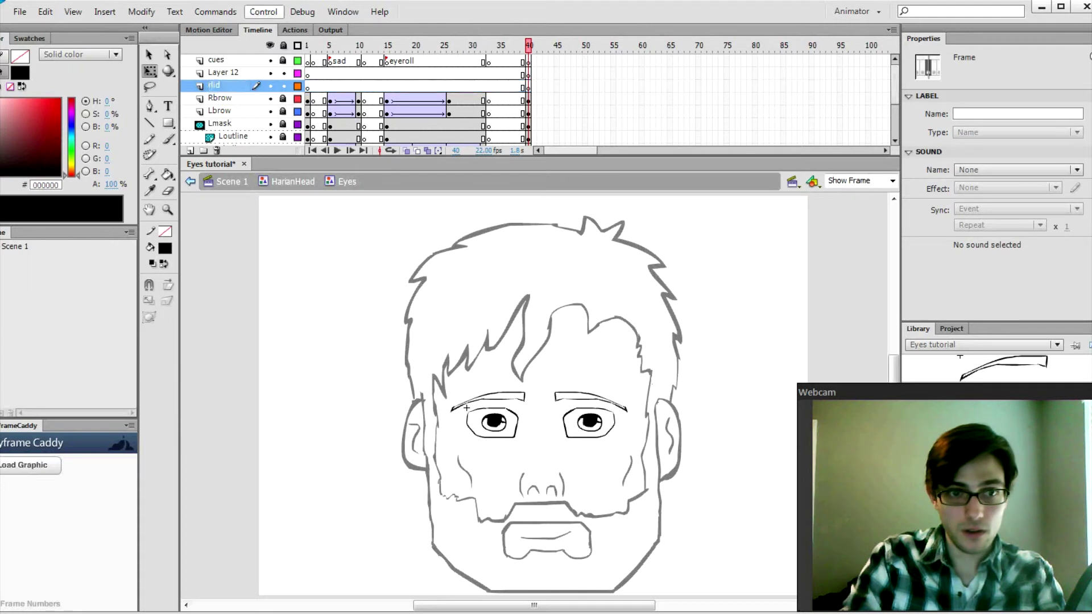
{"action": "double_click", "coordinate": [221, 73]}
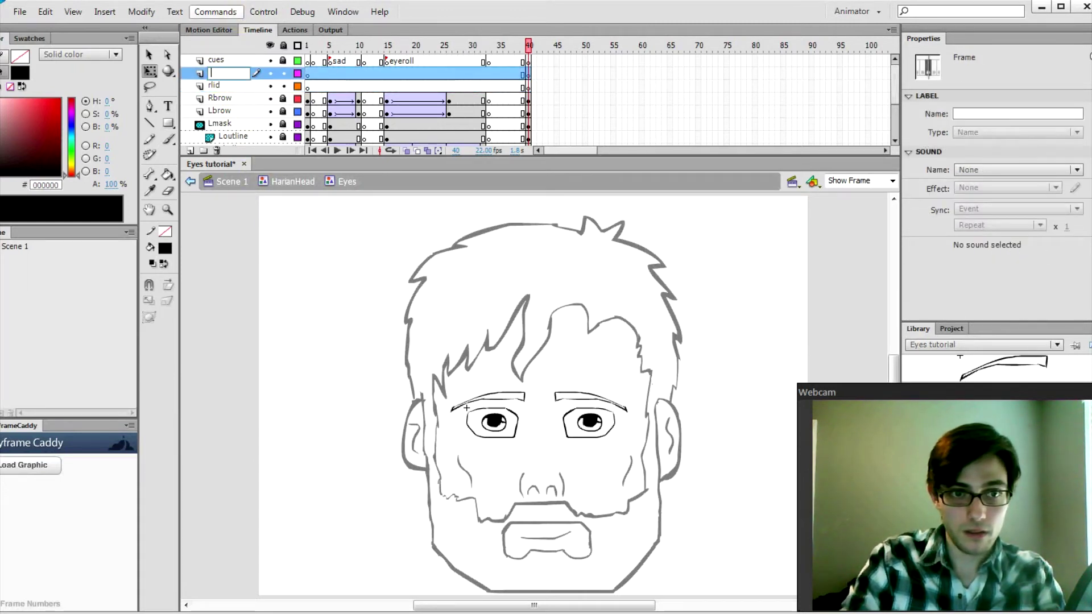
{"action": "type", "text": "Llid"}
{"action": "left_click", "coordinate": [601, 211]}
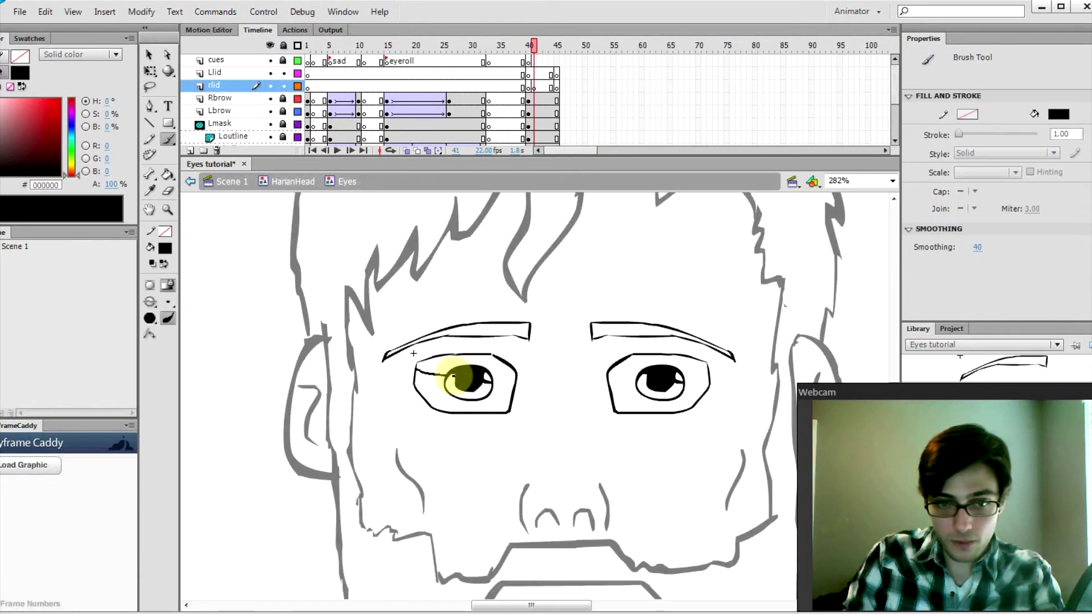
Brush the right eyelid's edge on the rlid layer, half-closed at frame 41, lower at frame 42 and fully closed at frame 43.
{"action": "left_click_drag", "start_coordinate": [463, 383], "coordinate": [485, 384]}
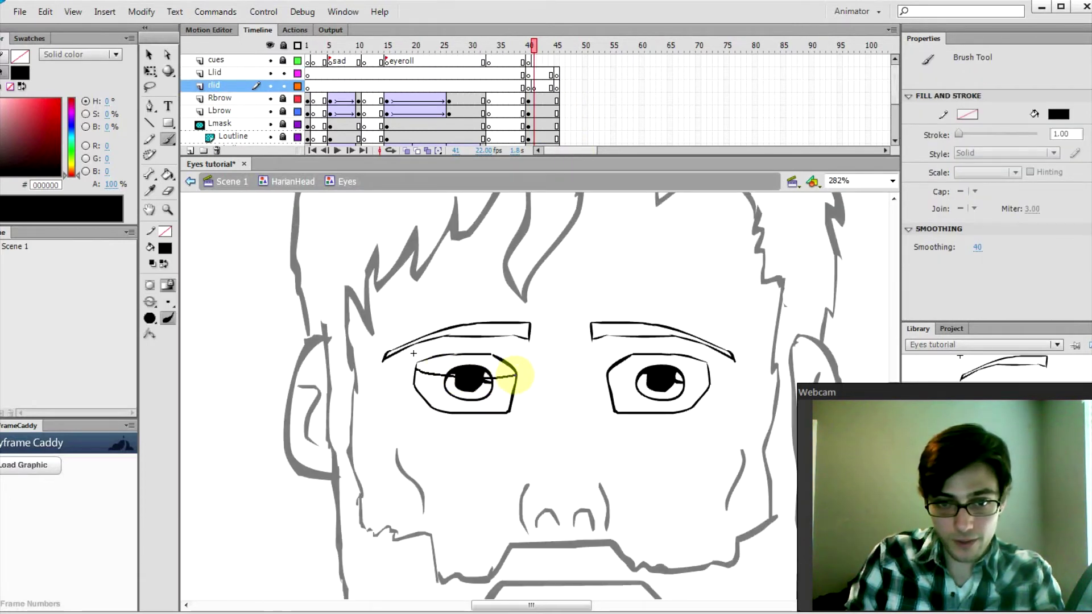
{"action": "left_click_drag", "start_coordinate": [515, 375], "coordinate": [516, 375]}
{"action": "left_click", "coordinate": [540, 87]}
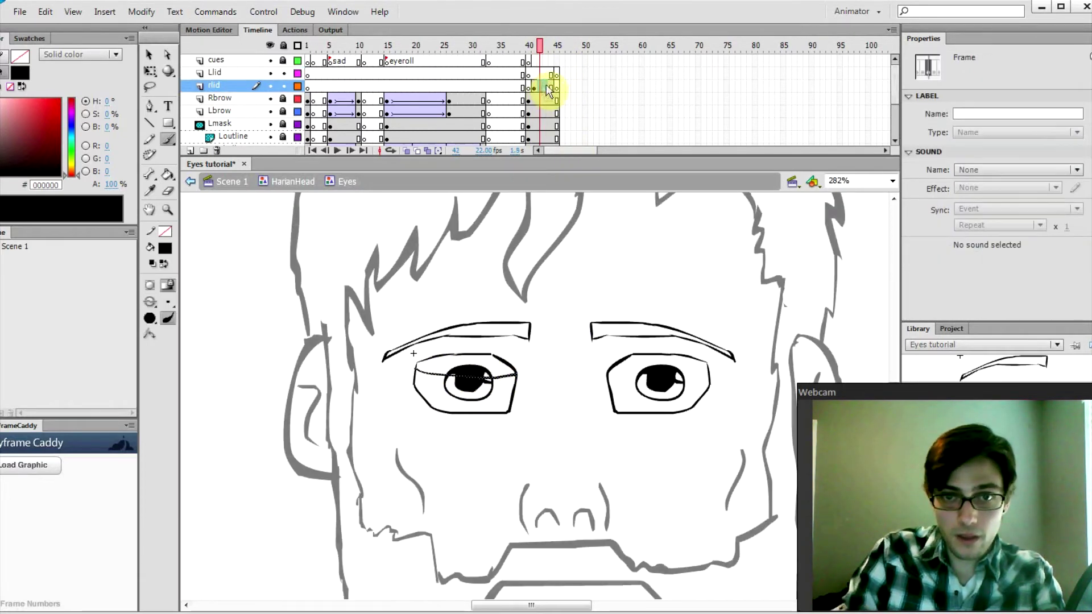
{"action": "key", "text": "Delete"}
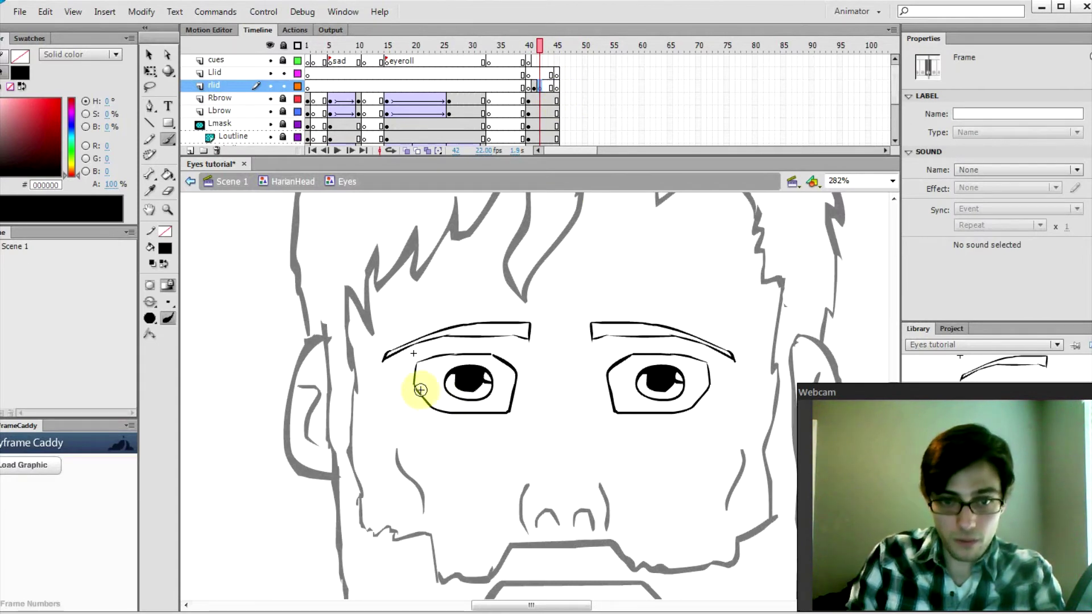
{"action": "left_click_drag", "start_coordinate": [429, 392], "coordinate": [514, 391]}
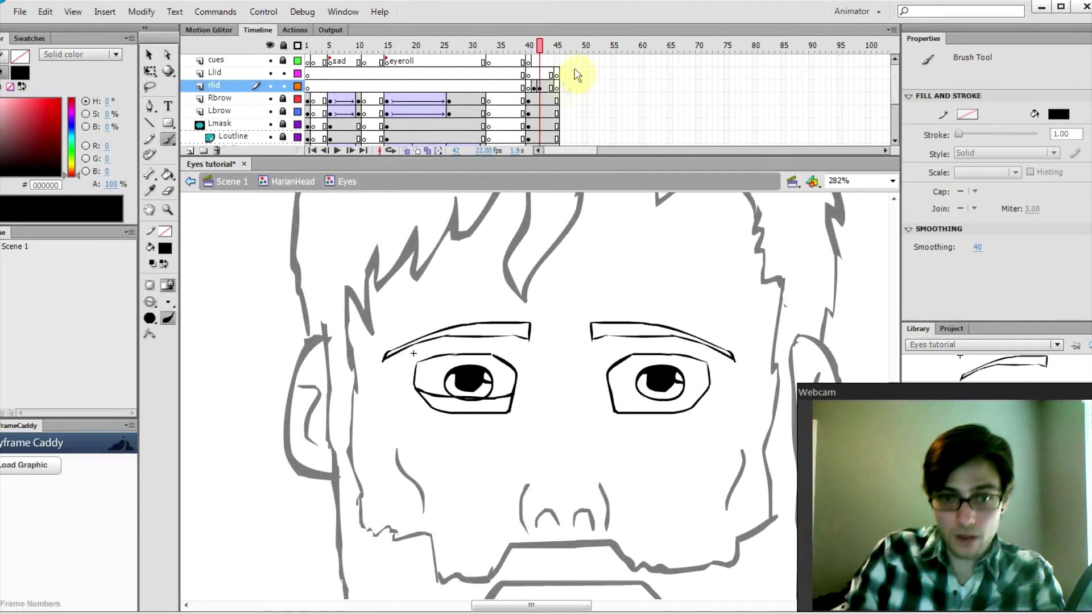
{"action": "left_click", "coordinate": [545, 87]}
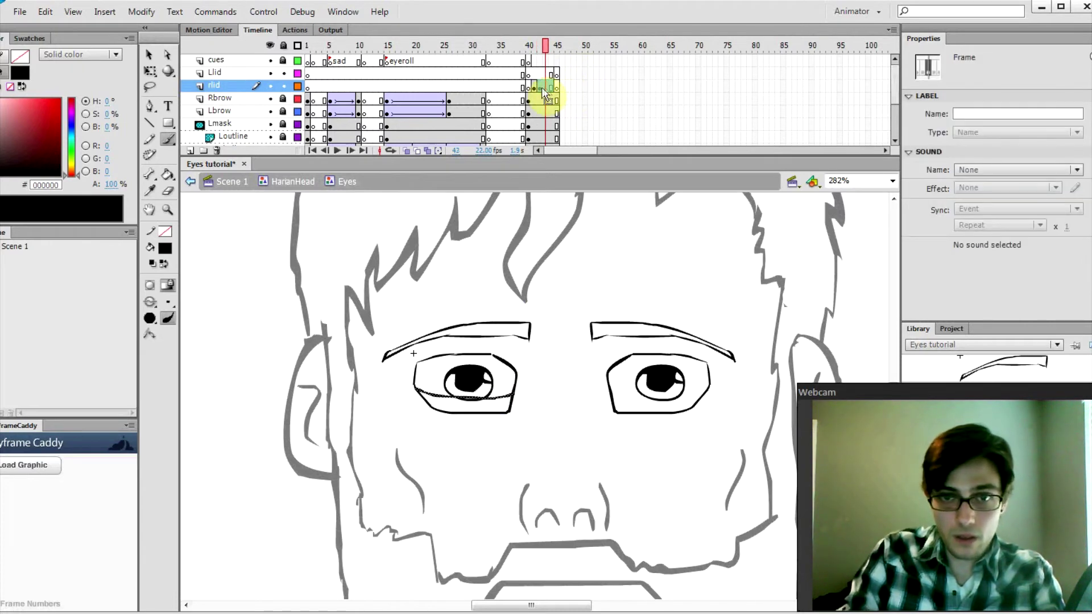
{"action": "key", "text": "Delete"}
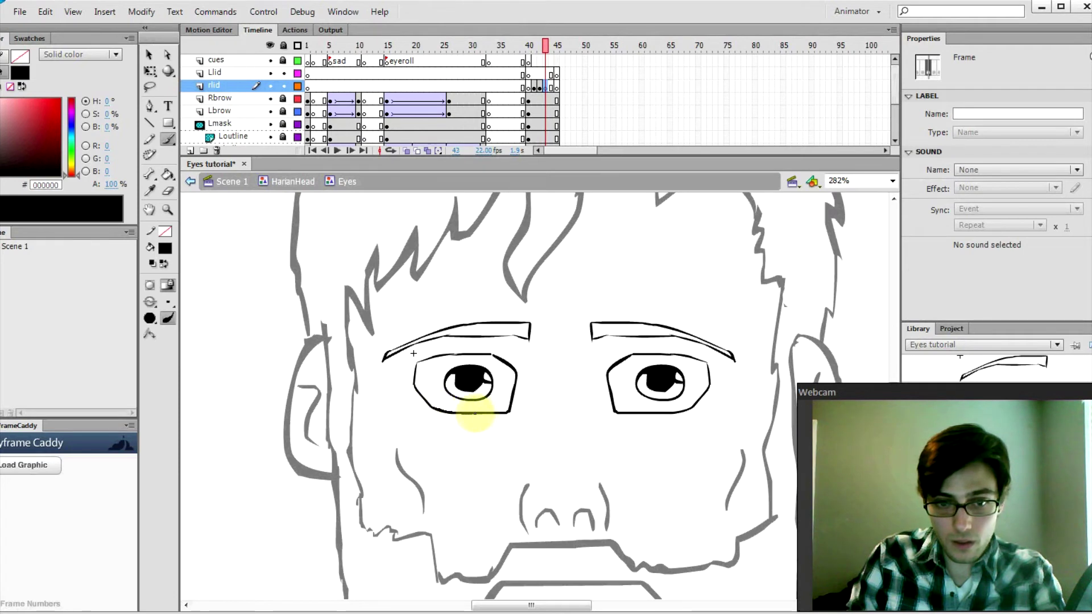
{"action": "left_click_drag", "start_coordinate": [496, 413], "coordinate": [508, 411]}
Set the brush to Paint Behind with sampled white, then outline and fill the half-closed lid above its edge line at frame 41.
{"action": "key", "text": "comma"}
{"action": "key", "text": "comma"}
{"action": "left_click", "coordinate": [152, 304]}
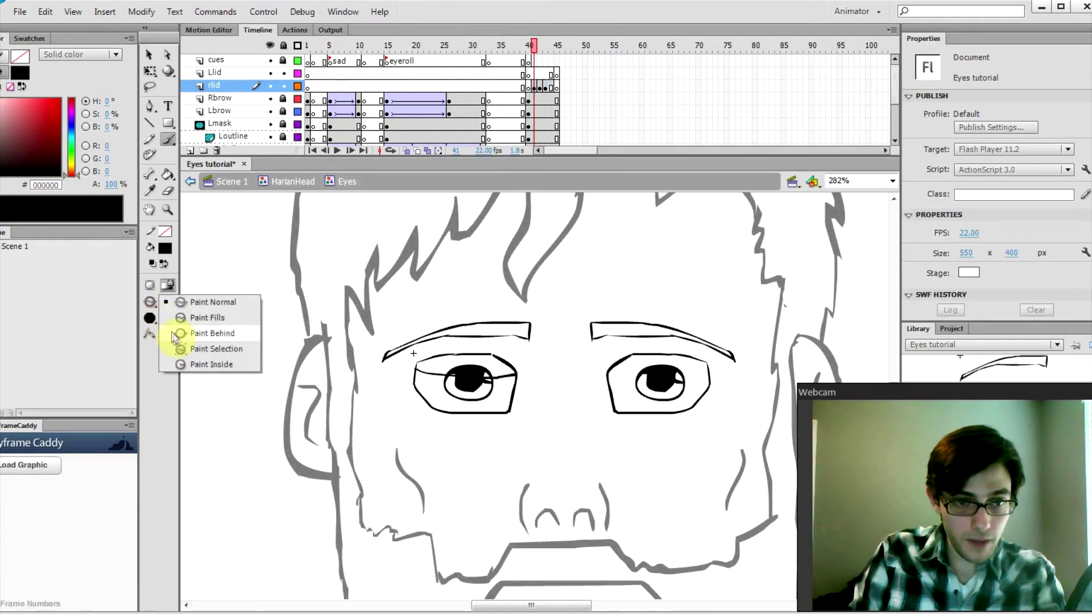
{"action": "left_click", "coordinate": [174, 334]}
{"action": "key", "text": "i"}
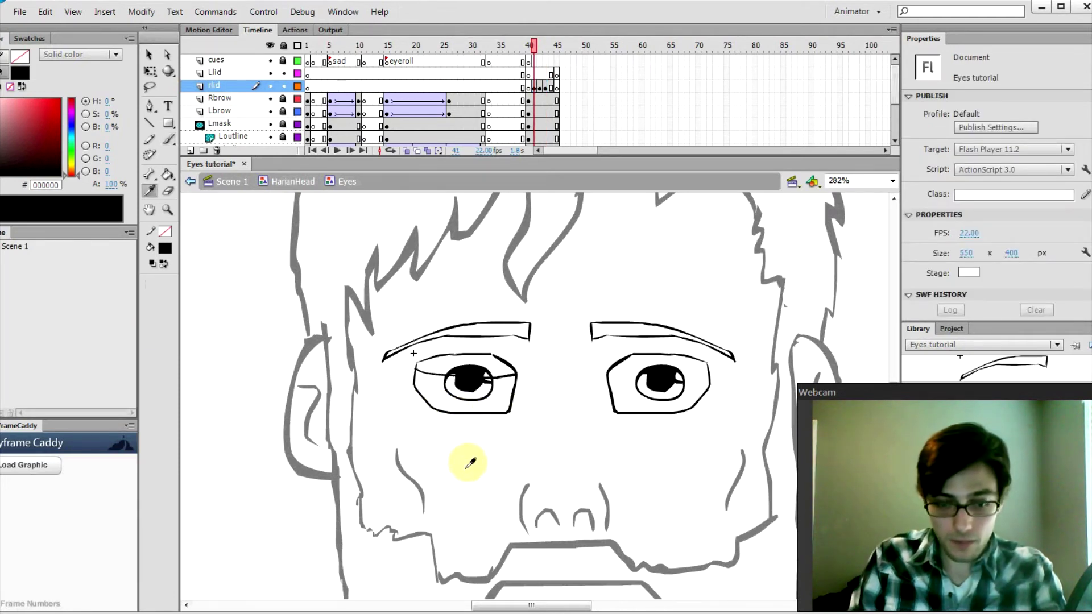
{"action": "left_click", "coordinate": [563, 328]}
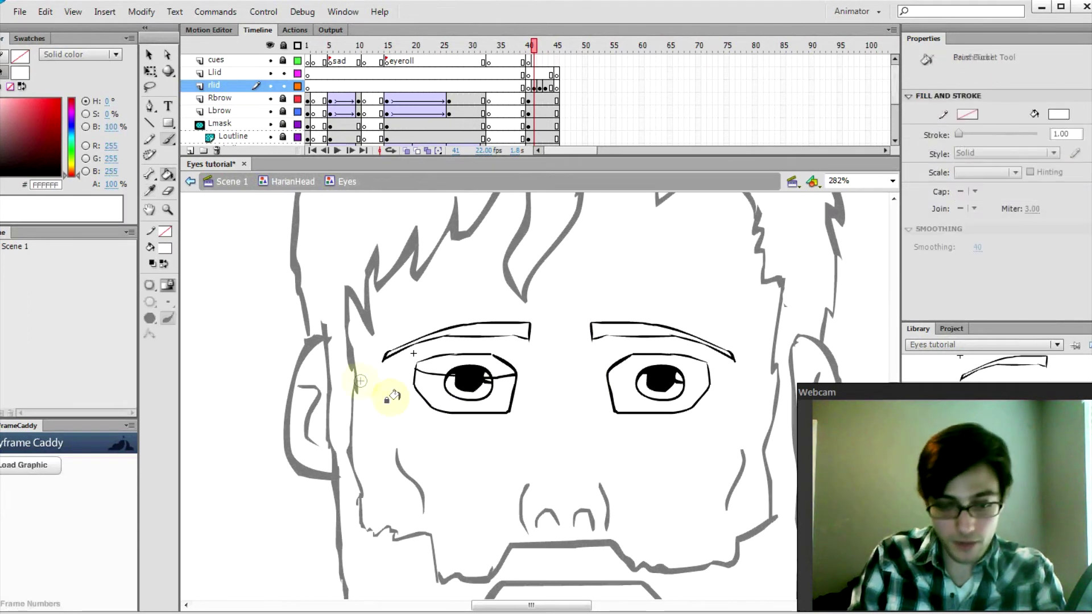
{"action": "key", "text": "b"}
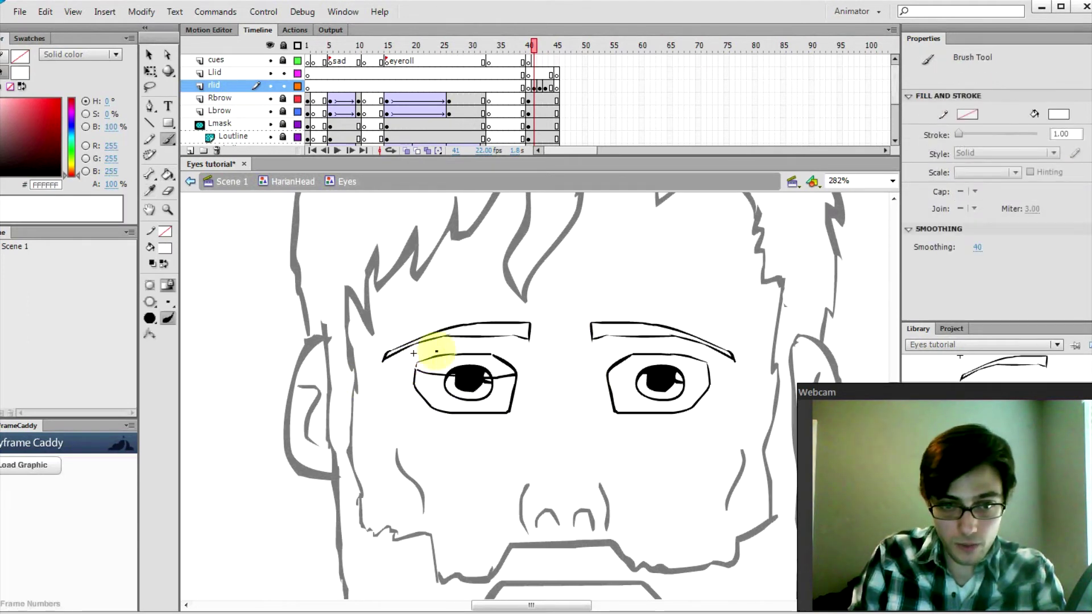
{"action": "left_click_drag", "start_coordinate": [436, 351], "coordinate": [518, 364]}
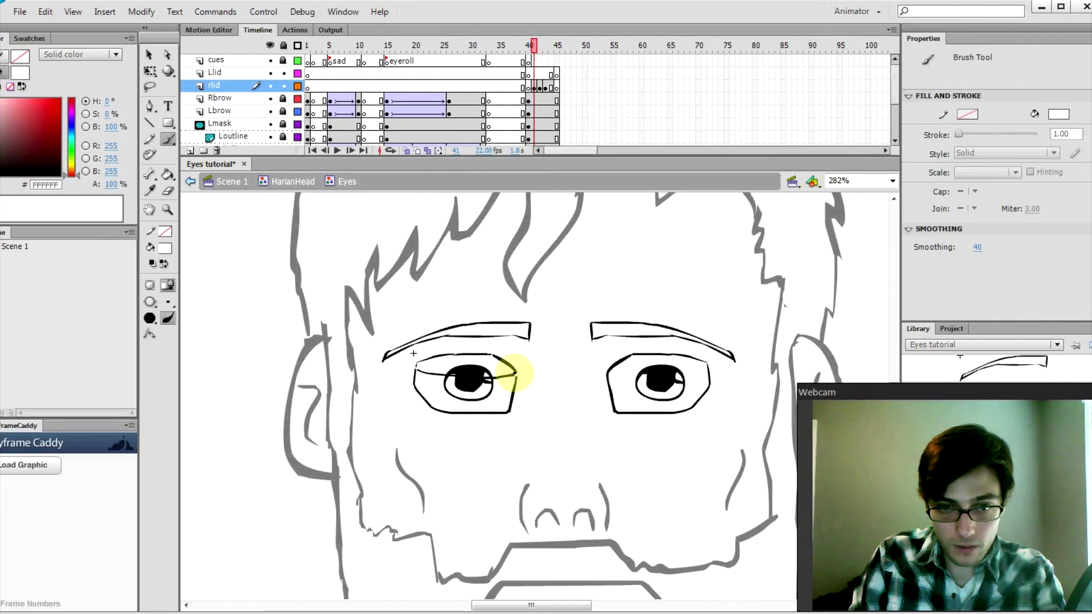
{"action": "key", "text": "k"}
{"action": "left_click", "coordinate": [465, 366]}
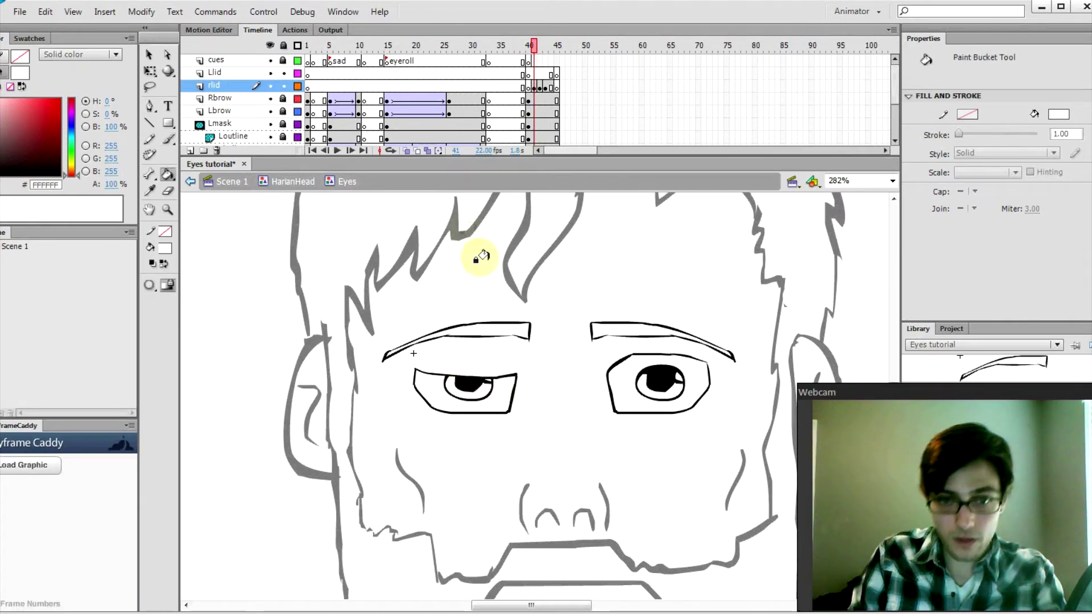
Fill the rlid eyelid shapes at frames 42 and 43 with white so they cover the eye.
{"action": "left_click", "coordinate": [539, 89]}
{"action": "left_click", "coordinate": [498, 370]}
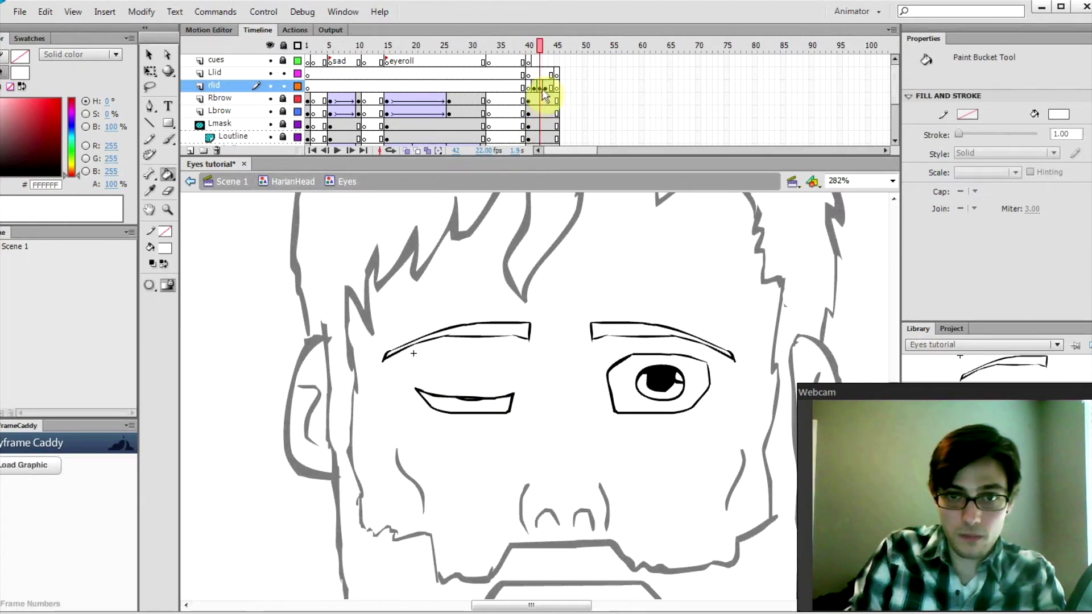
{"action": "left_click", "coordinate": [545, 89]}
{"action": "key", "text": "b"}
{"action": "left_click_drag", "start_coordinate": [513, 391], "coordinate": [512, 375]}
{"action": "key", "text": "k"}
{"action": "left_click", "coordinate": [455, 378]}
{"action": "left_click", "coordinate": [483, 398]}
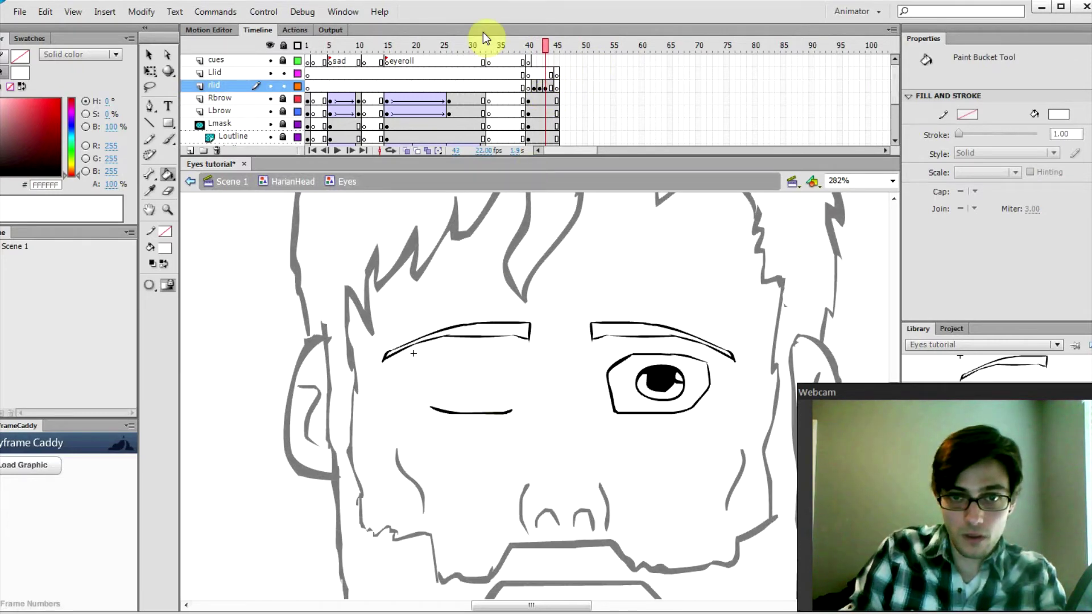
Copy the half-closed lid from frame 41 of the rlid layer and paste it at frame 44.
{"action": "left_click_drag", "start_coordinate": [542, 88], "coordinate": [534, 88]}
{"action": "right_click", "coordinate": [536, 86]}
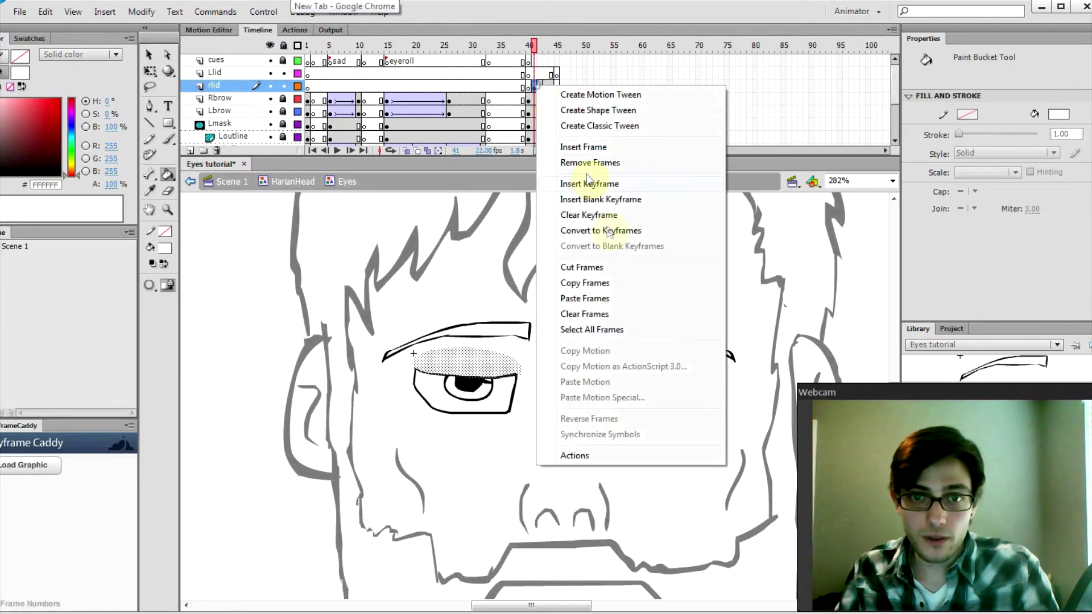
{"action": "left_click", "coordinate": [589, 283]}
{"action": "right_click", "coordinate": [551, 85]}
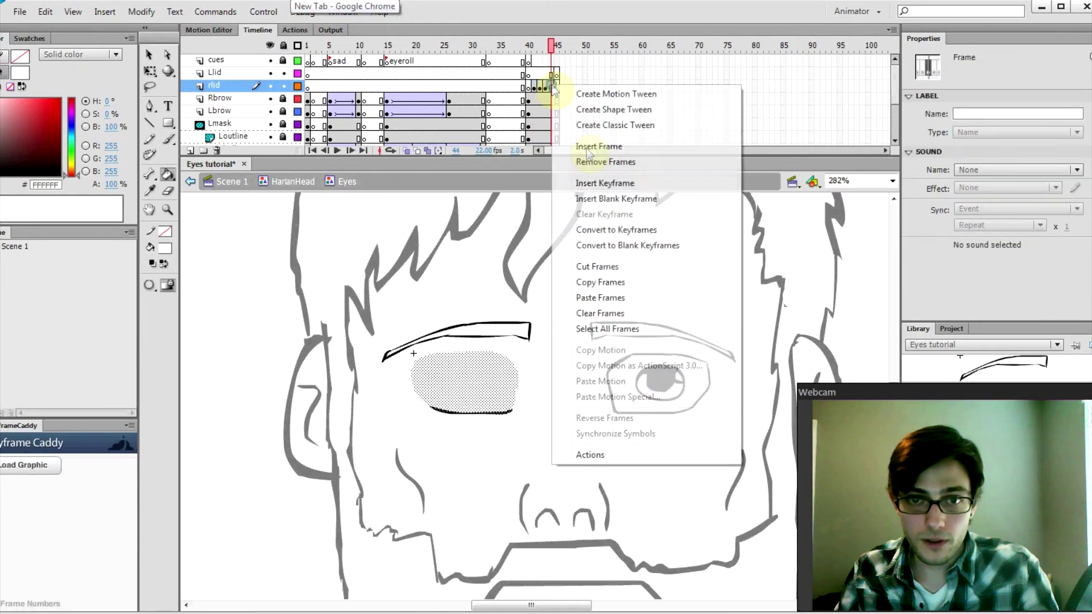
{"action": "left_click", "coordinate": [604, 301]}
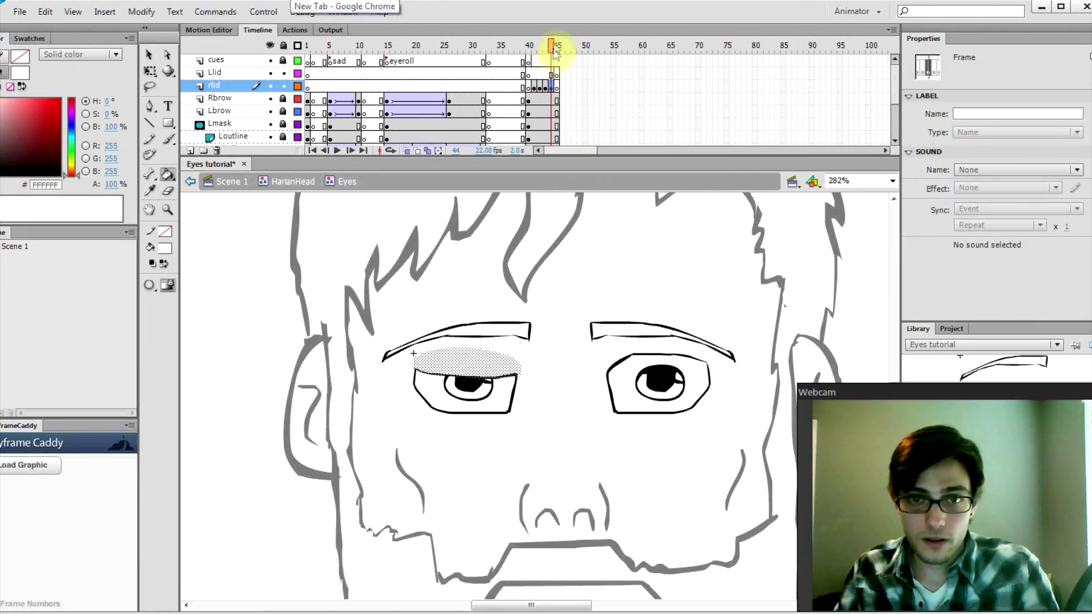
Play the right eyelid's blink from around frame 40 to review its motion.
{"action": "left_click_drag", "start_coordinate": [556, 46], "coordinate": [523, 48]}
{"action": "key", "text": "Return"}
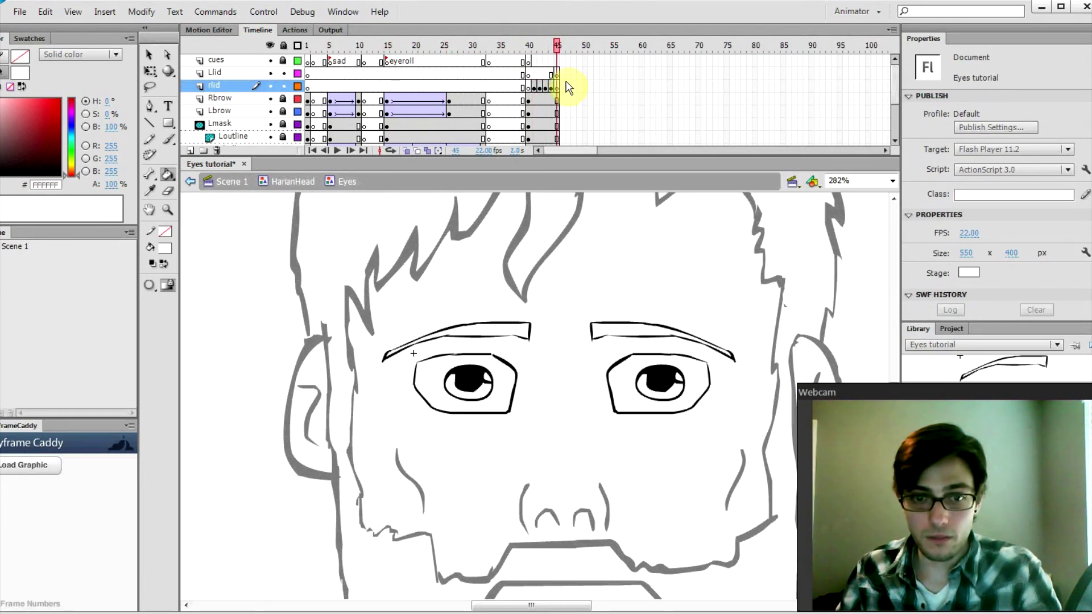
{"action": "left_click", "coordinate": [528, 75]}
{"action": "key", "text": "Return"}
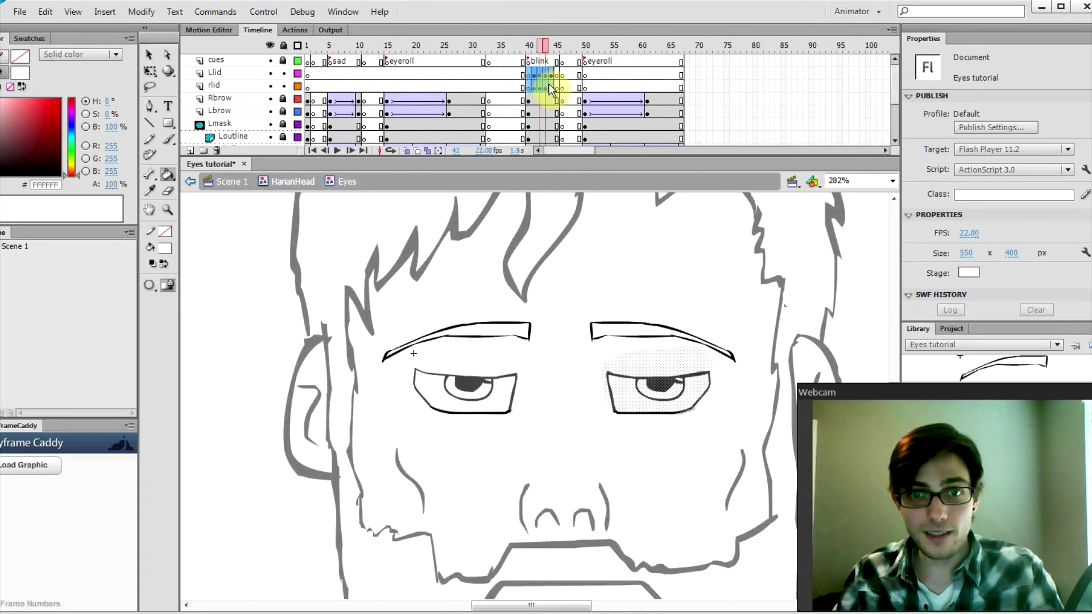
Copy the blink frames 40 to 45 of the Llid and rlid layers and paste them at frame 54 in the second eyeroll.
{"action": "left_click_drag", "start_coordinate": [548, 83], "coordinate": [544, 86]}
{"action": "right_click", "coordinate": [545, 86]}
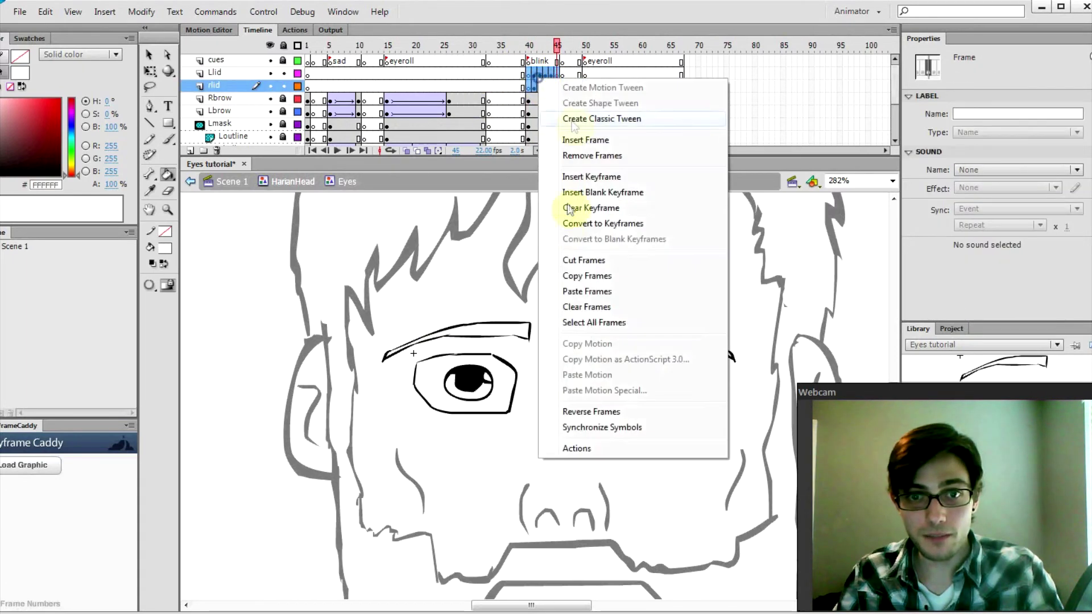
{"action": "left_click", "coordinate": [567, 282]}
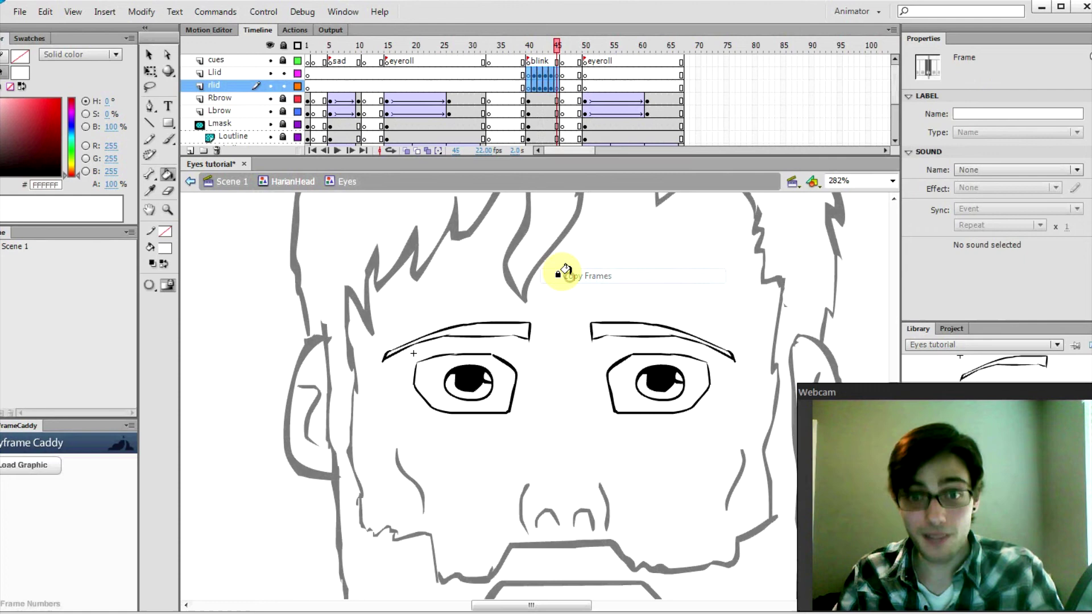
{"action": "left_click", "coordinate": [606, 86]}
{"action": "right_click", "coordinate": [606, 88]}
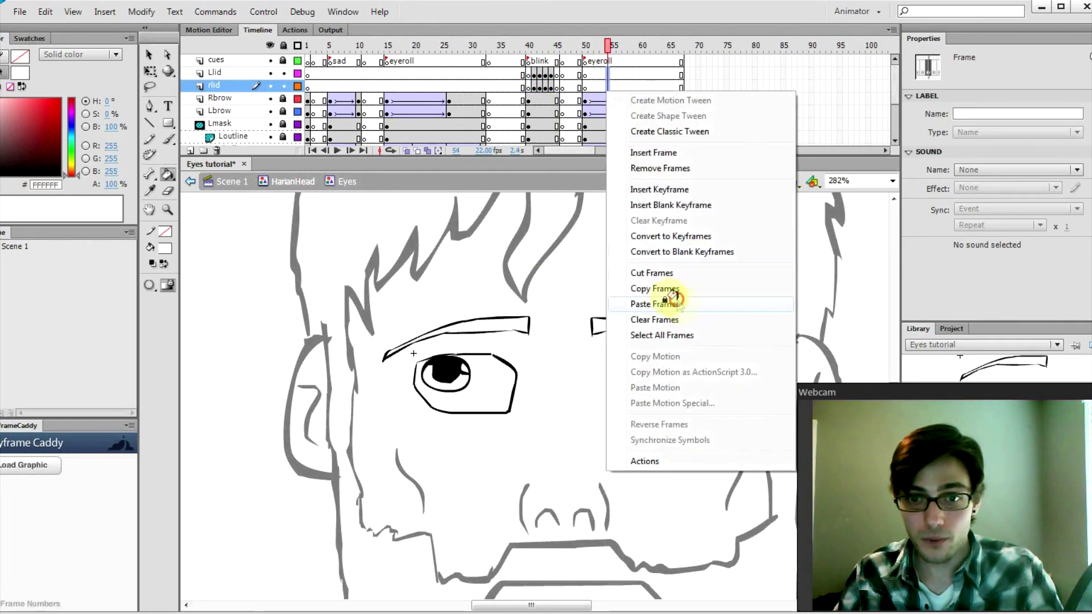
{"action": "left_click", "coordinate": [653, 303]}
Trim the extra eyelid frames past frame 67 and move the pasted blink about three frames later in the eyeroll.
{"action": "left_click_drag", "start_coordinate": [685, 76], "coordinate": [704, 90]}
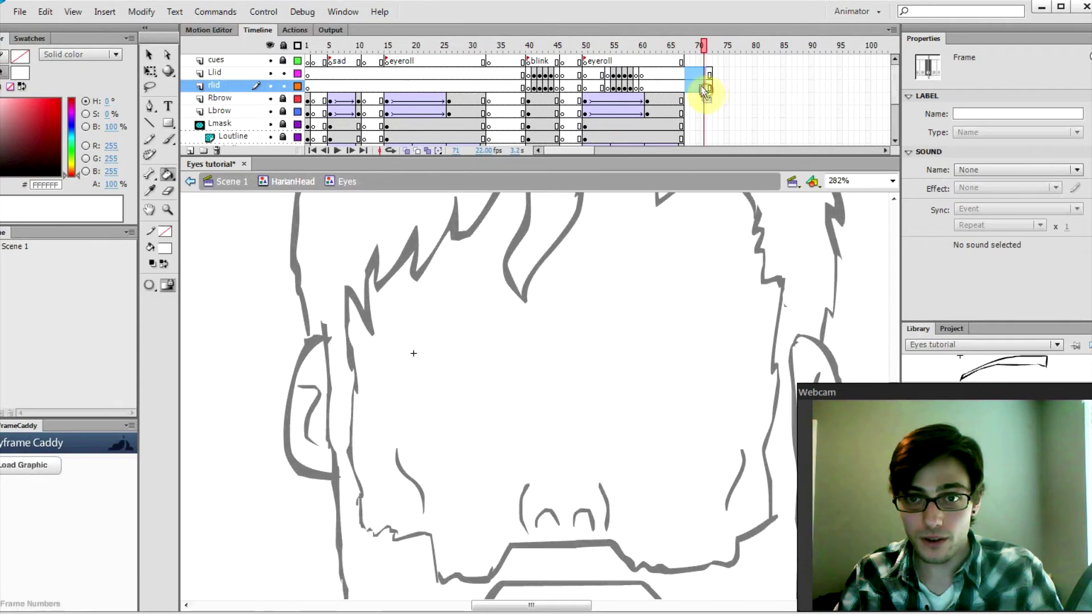
{"action": "left_click", "coordinate": [607, 87]}
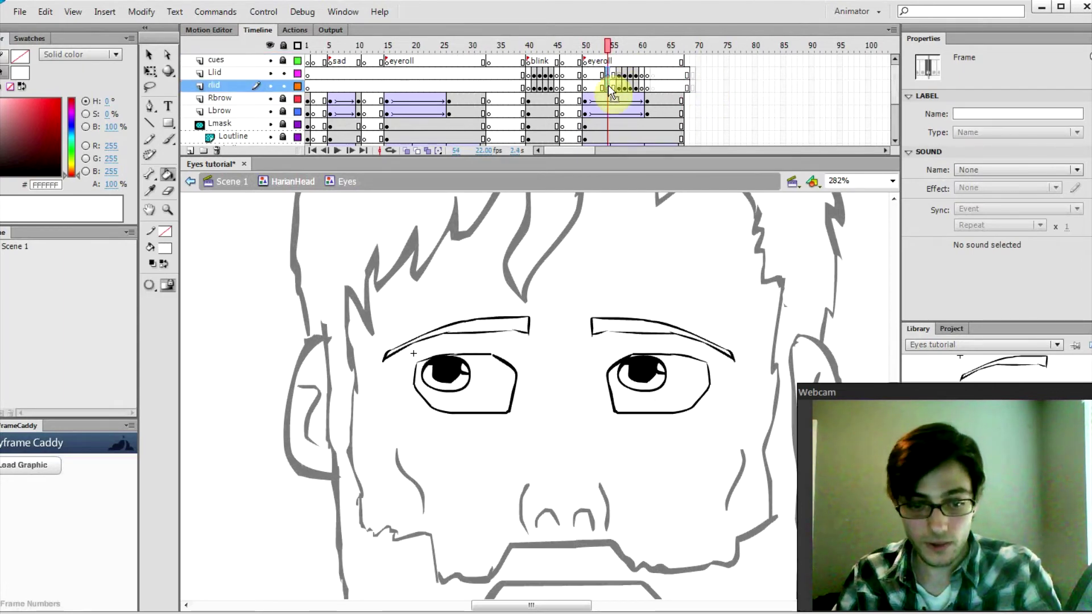
{"action": "left_click_drag", "start_coordinate": [608, 84], "coordinate": [624, 86]}
{"action": "left_click", "coordinate": [585, 67]}
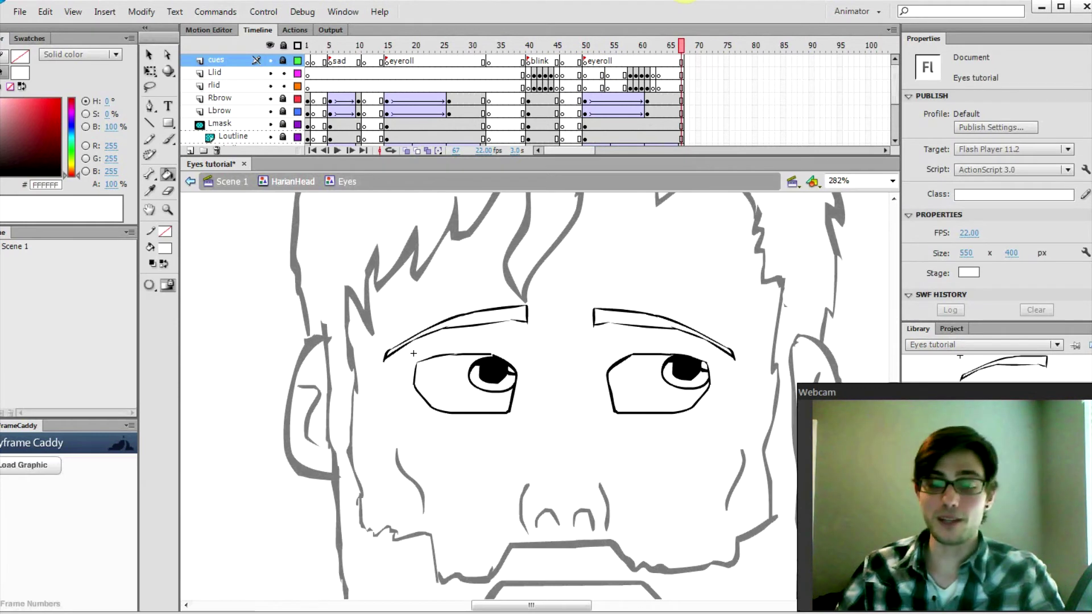
Rename the cues label at frame 50 as "eyeroll blink".
{"action": "left_click", "coordinate": [585, 63]}
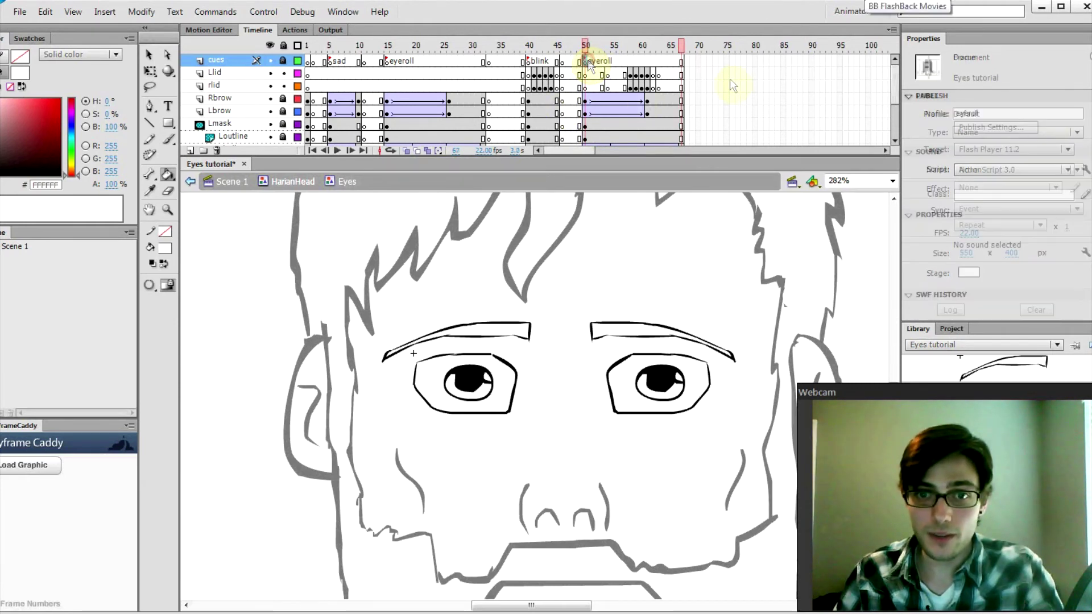
{"action": "left_click_drag", "start_coordinate": [1055, 117], "coordinate": [966, 114]}
{"action": "type", "text": "eyel"}
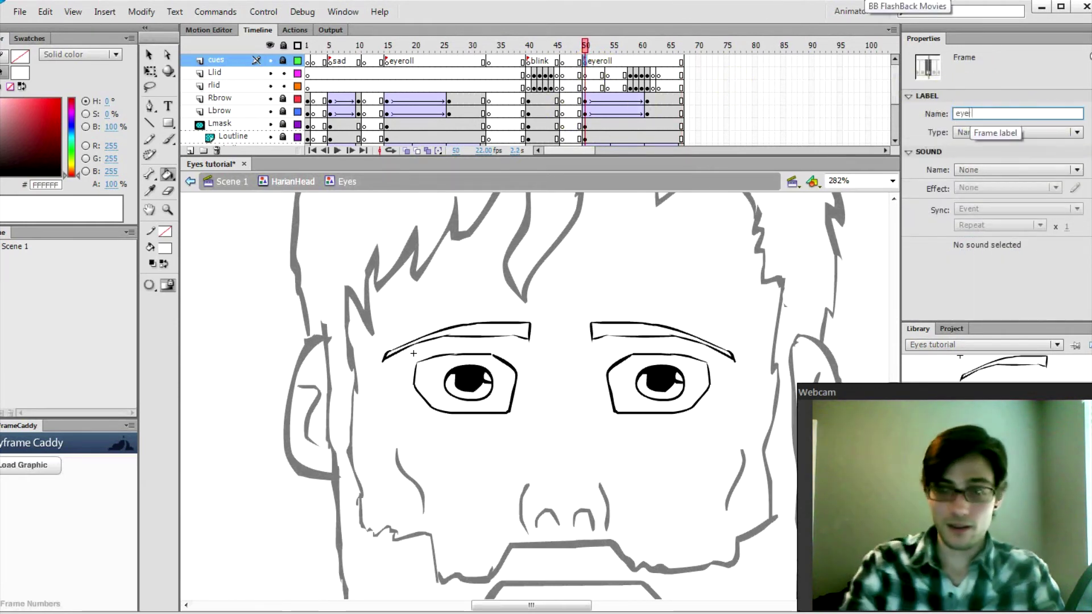
{"action": "key", "text": "Return"}
Insert blank keyframes at frame 68 on all layers, and copy every layer's frame 1 pose to frame 75.
{"action": "left_click", "coordinate": [687, 43]}
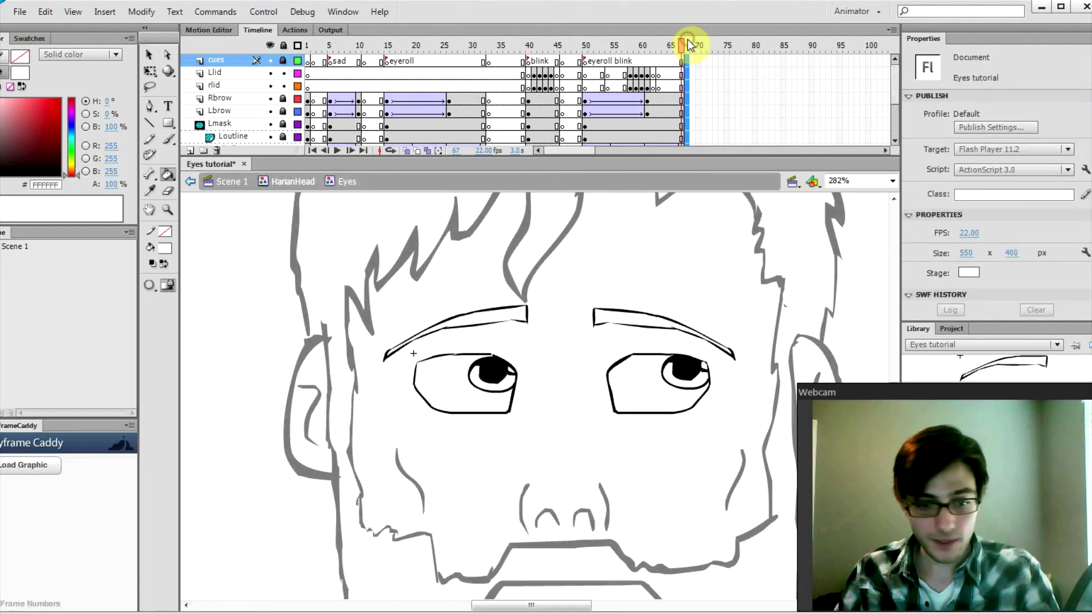
{"action": "key", "text": "F7"}
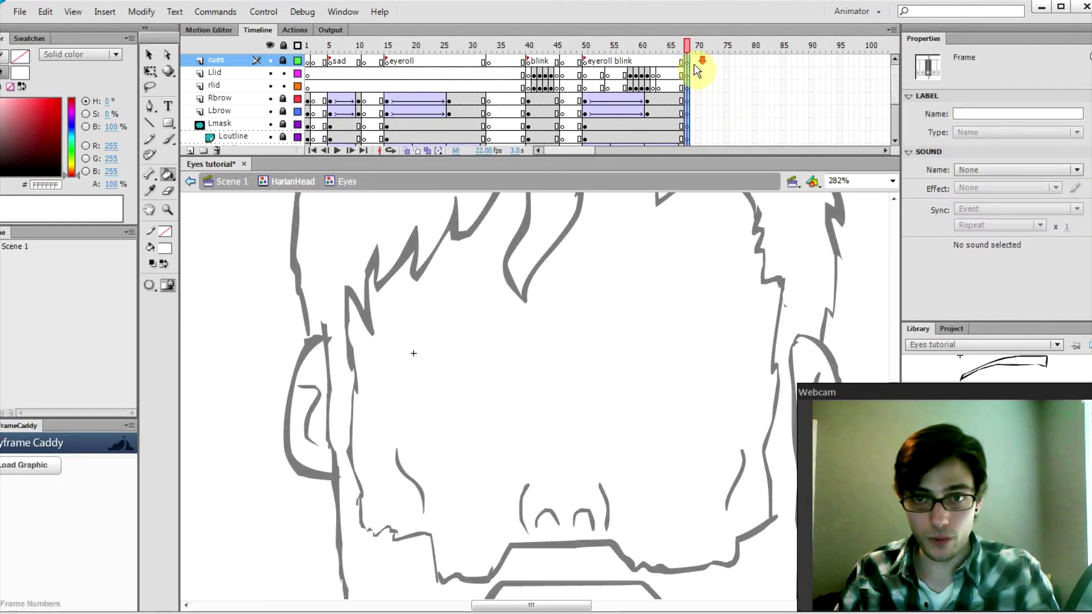
{"action": "left_click_drag", "start_coordinate": [308, 61], "coordinate": [307, 167]}
{"action": "scroll", "coordinate": [307, 168], "scroll_direction": "down", "scroll_amount": 3}
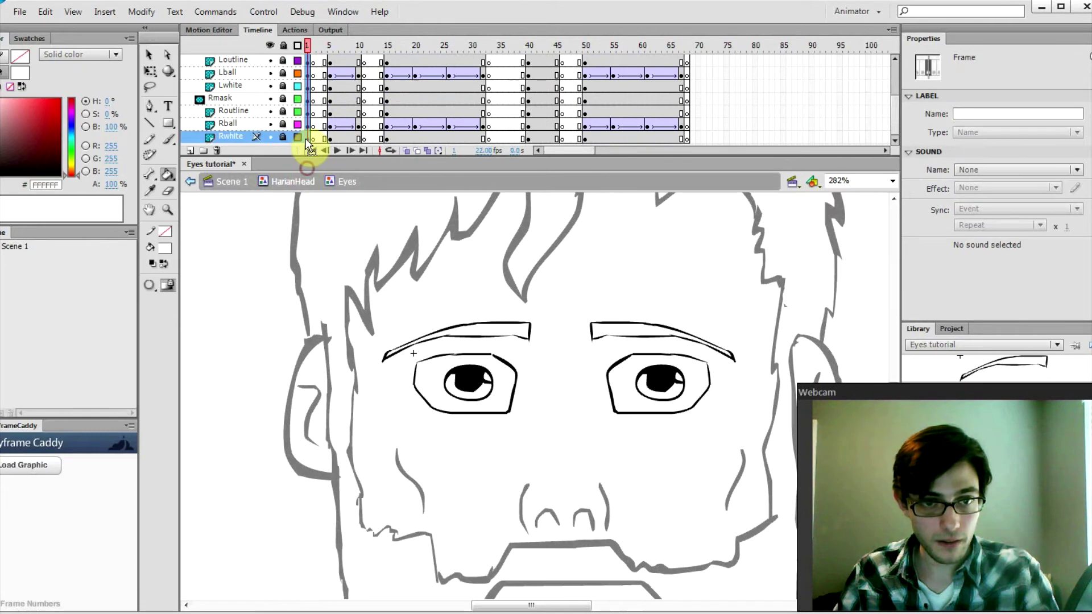
{"action": "right_click", "coordinate": [309, 138]}
{"action": "left_click", "coordinate": [381, 329]}
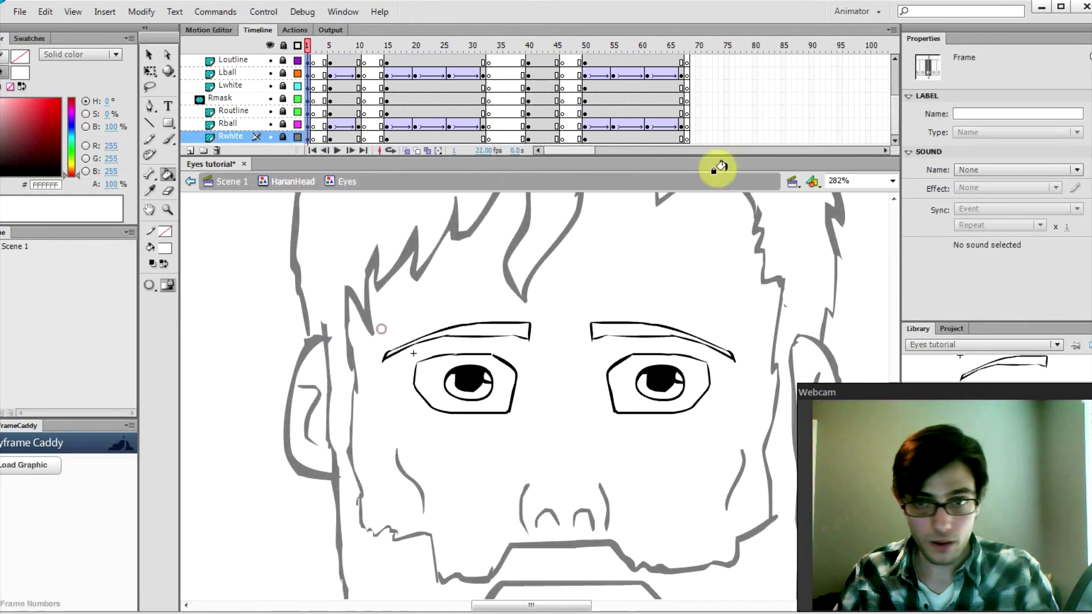
{"action": "left_click_drag", "start_coordinate": [725, 141], "coordinate": [732, 44]}
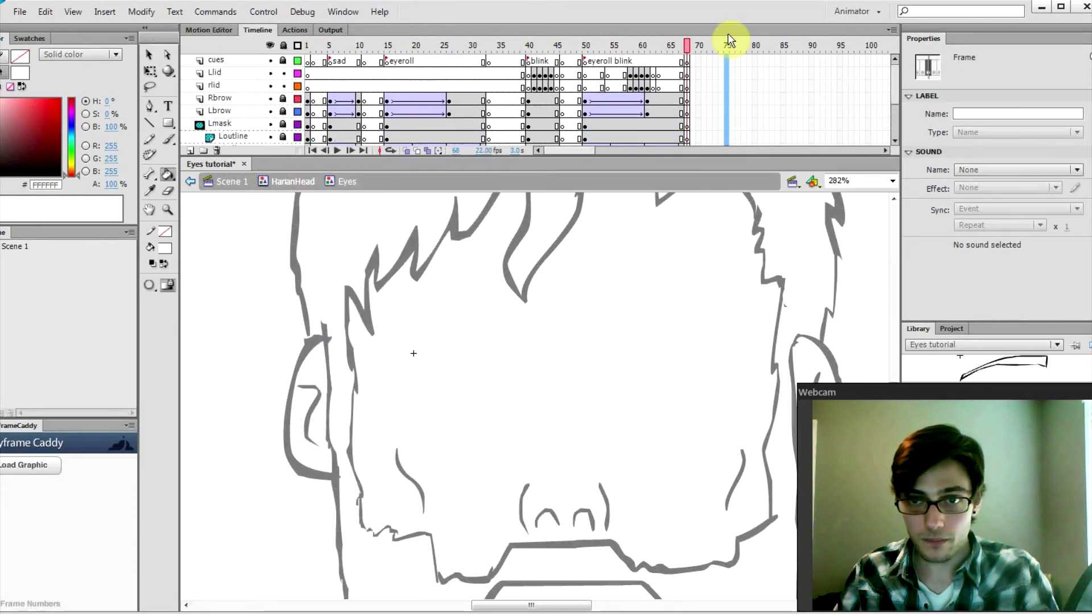
{"action": "key", "text": "ctrl+alt+v"}
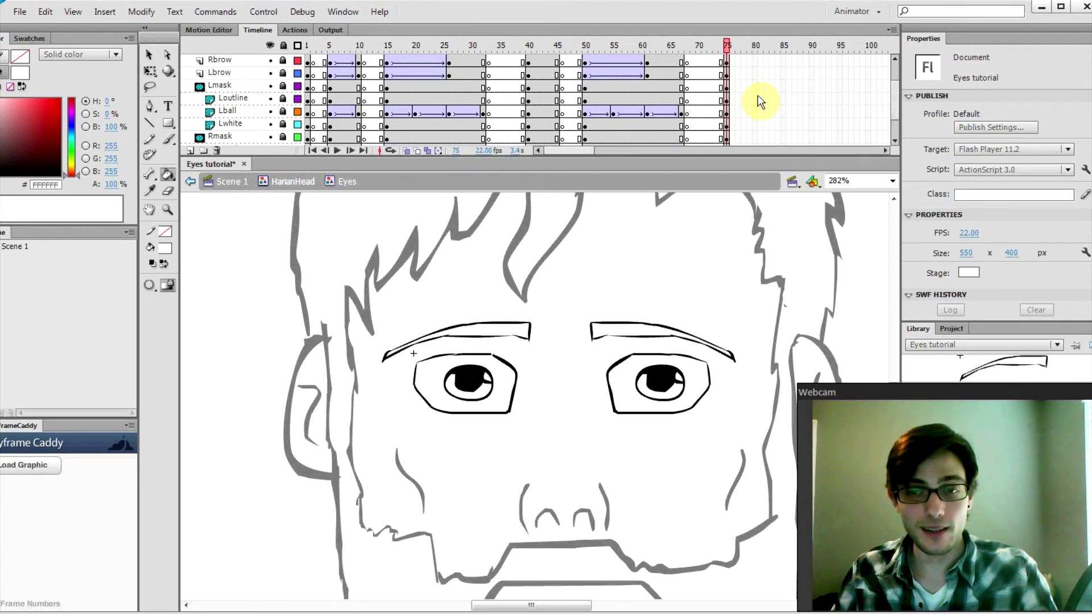
At frame 80, squash the right eye's mask, outline and white vertically from both edges to a height of 7.00.
{"action": "left_click", "coordinate": [756, 66]}
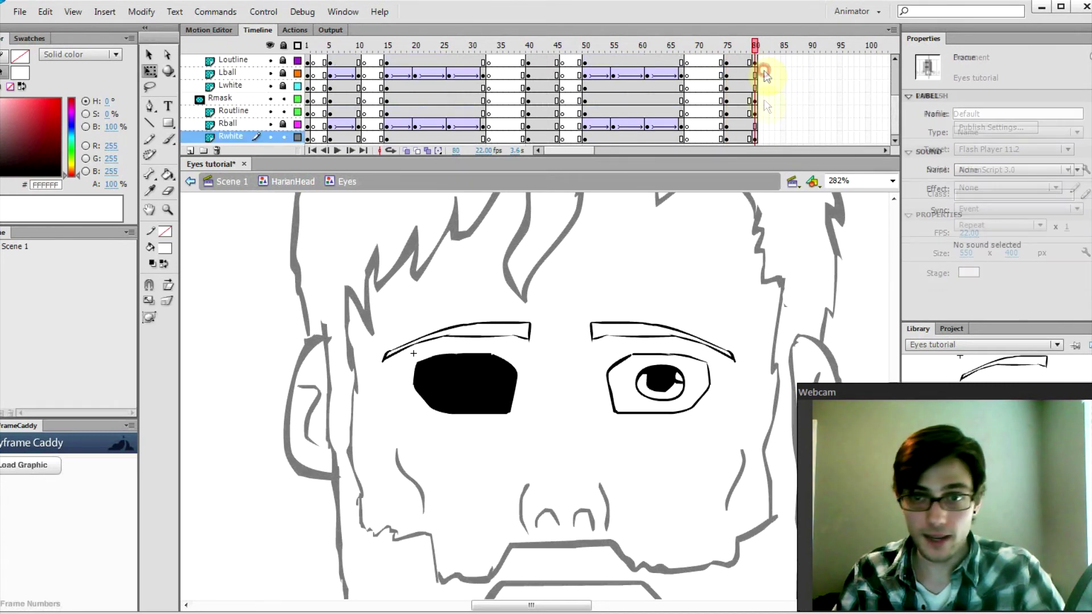
{"action": "key", "text": "ctrl+a"}
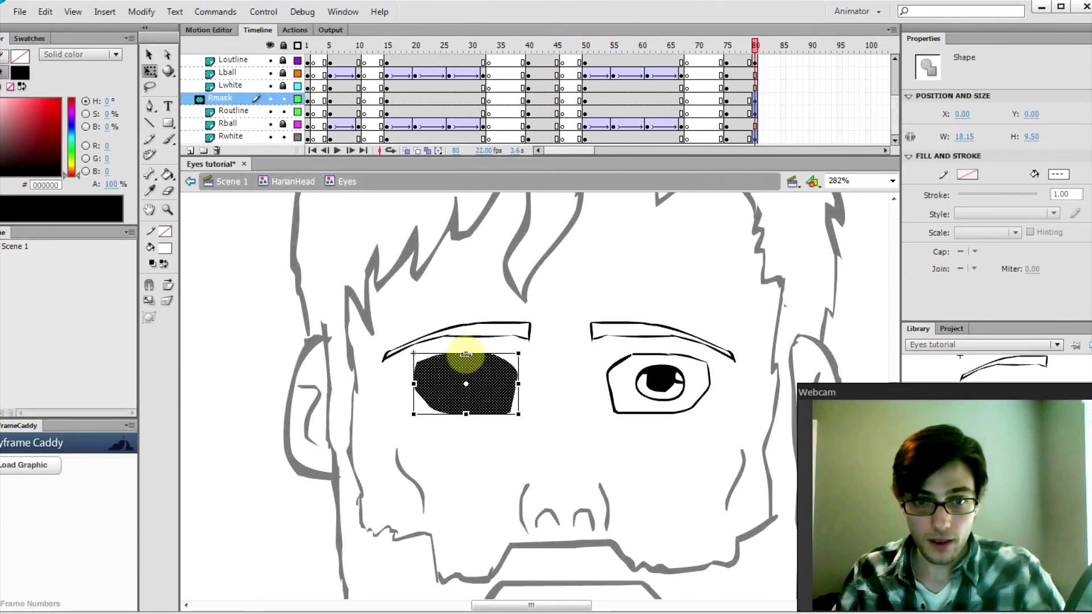
{"action": "left_click_drag", "start_coordinate": [466, 354], "coordinate": [466, 363]}
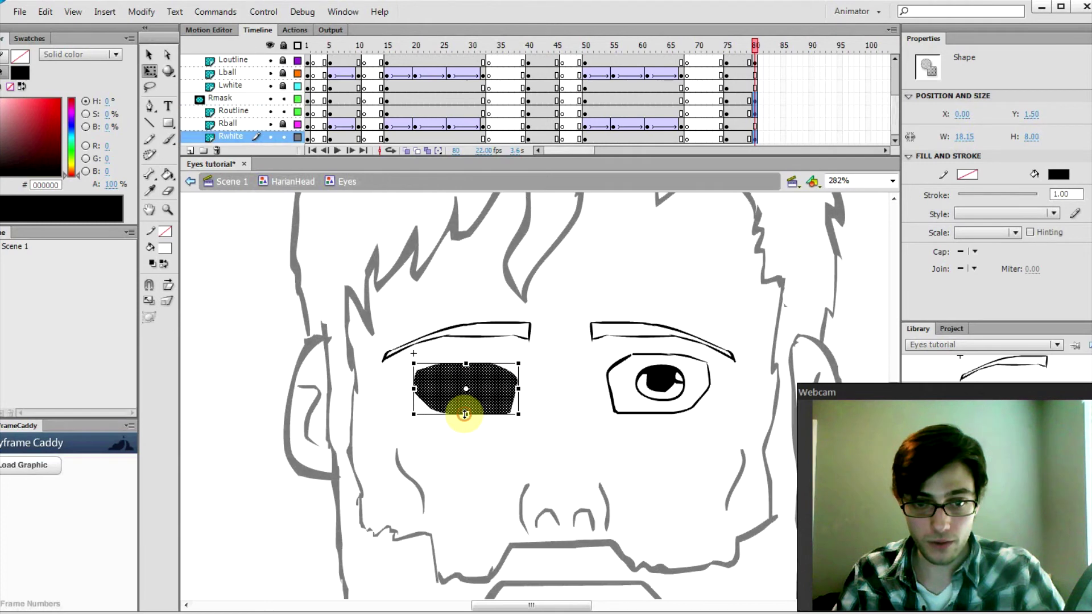
{"action": "left_click_drag", "start_coordinate": [466, 414], "coordinate": [465, 407]}
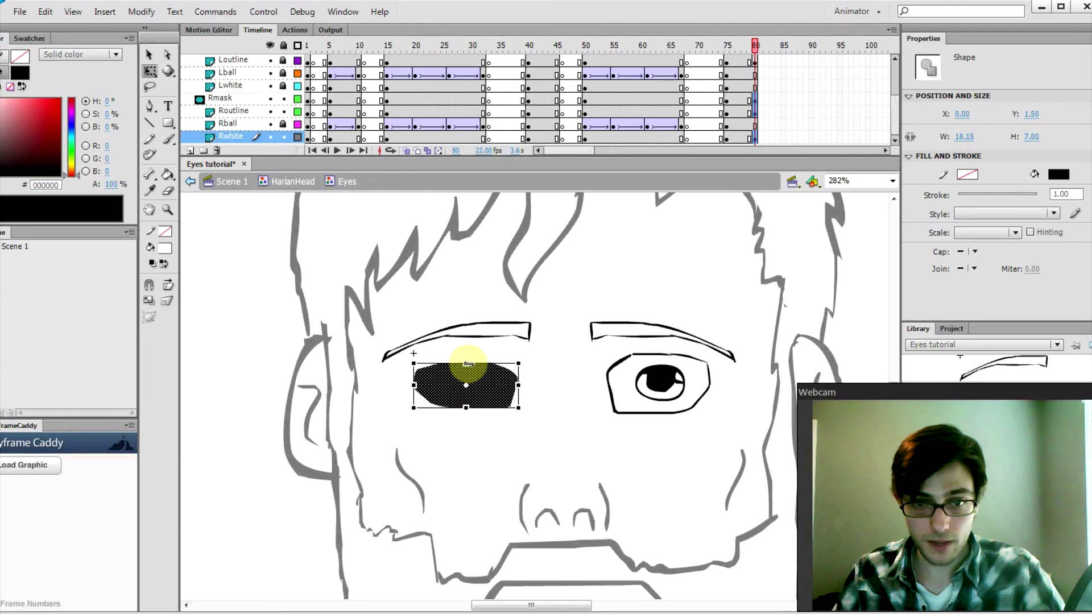
Create shape tweens between frames 75 and 80 on the Rmask, Routline and Rwhite layers, and play back the squint.
{"action": "left_click", "coordinate": [738, 100]}
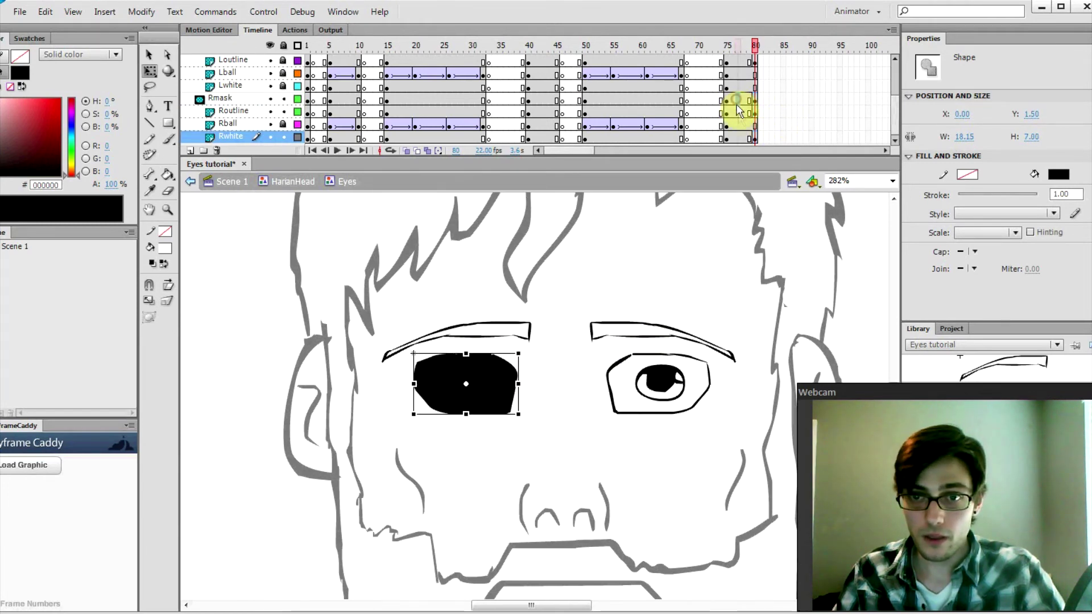
{"action": "right_click", "coordinate": [738, 113]}
{"action": "left_click", "coordinate": [760, 142]}
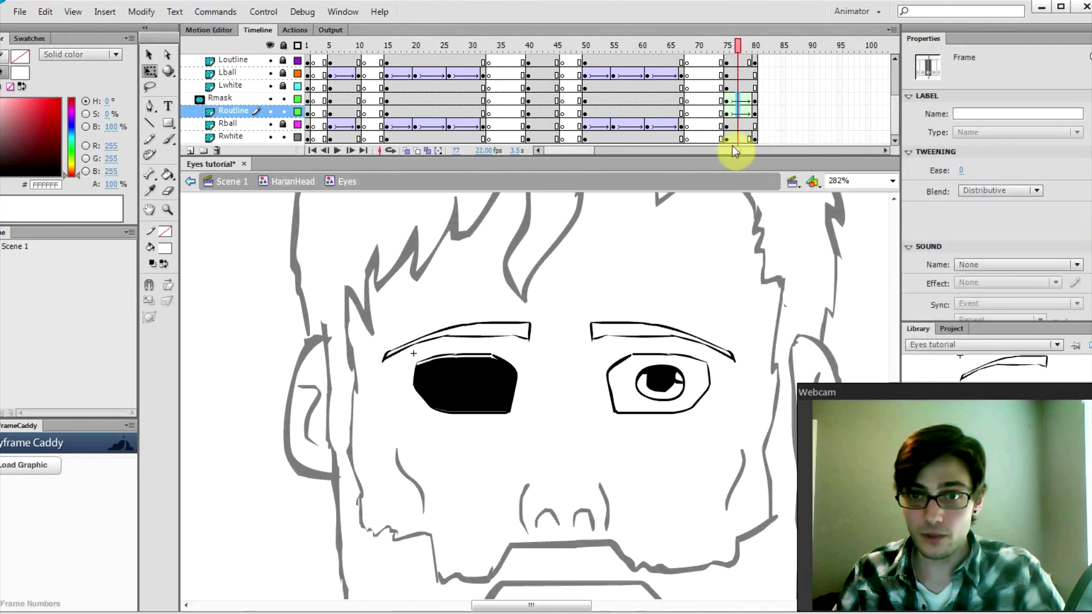
{"action": "right_click", "coordinate": [738, 139]}
{"action": "left_click", "coordinate": [756, 163]}
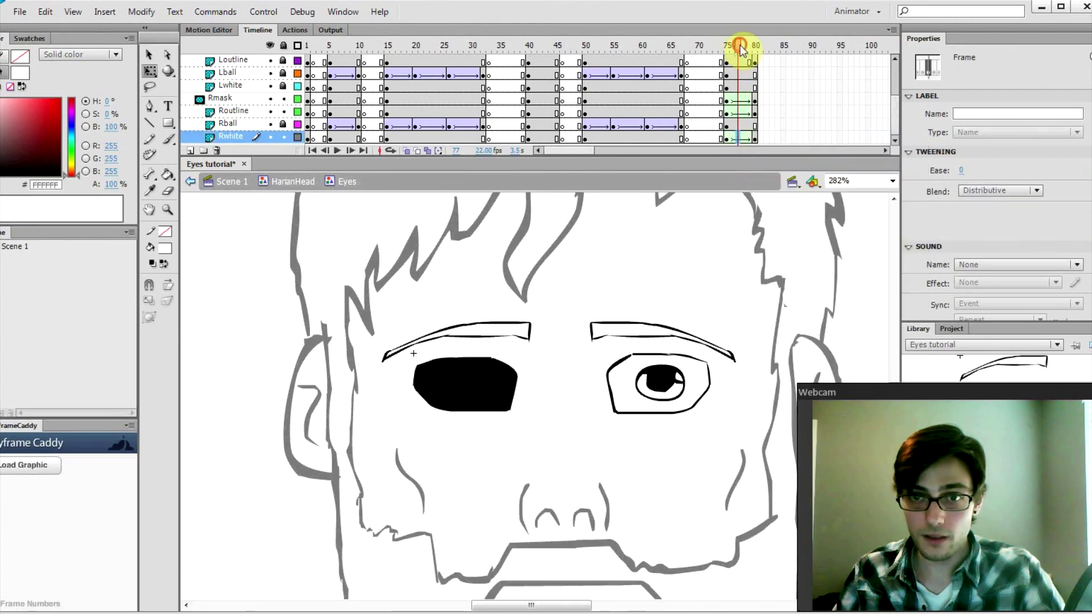
{"action": "left_click_drag", "start_coordinate": [739, 45], "coordinate": [759, 60]}
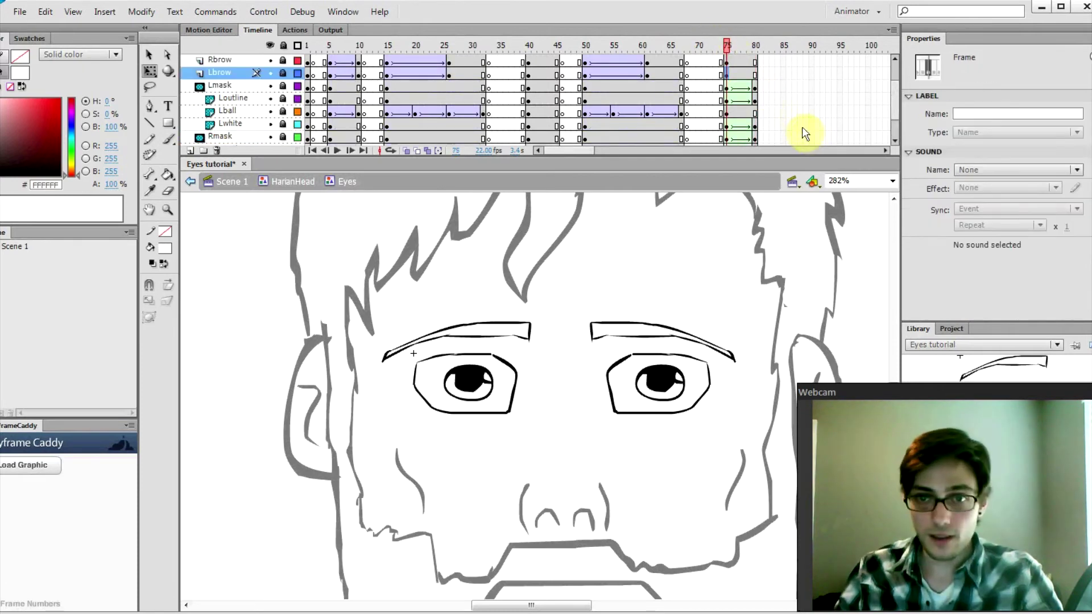
{"action": "key", "text": "Return"}
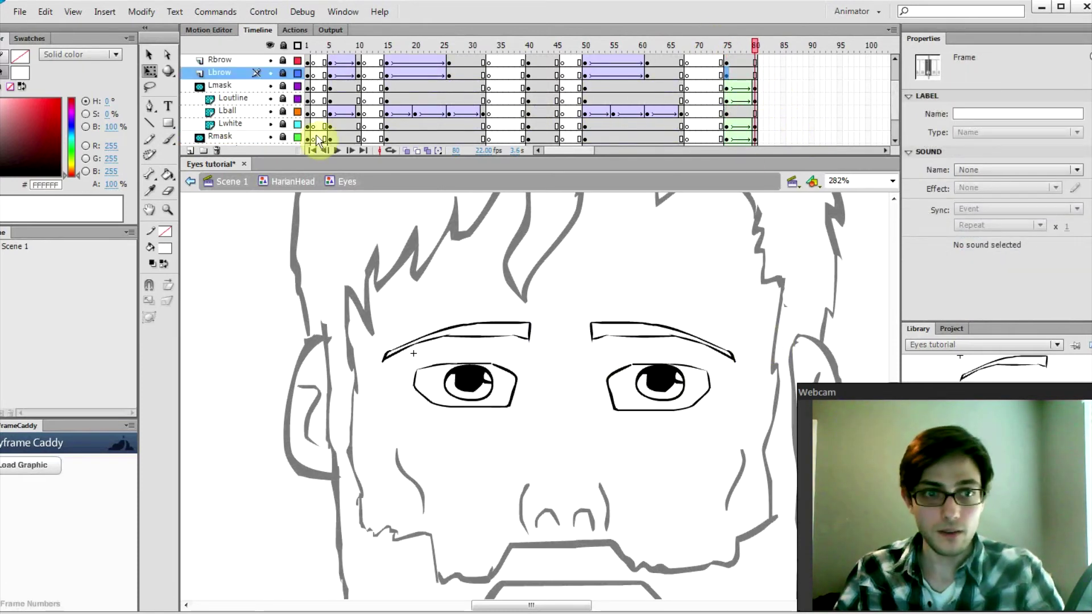
Unlock the eyeballs, hide the eye masks, add eyeball keyframes at frame 80 and lower both eyeballs slightly there.
{"action": "left_click", "coordinate": [283, 111]}
{"action": "right_click", "coordinate": [755, 111]}
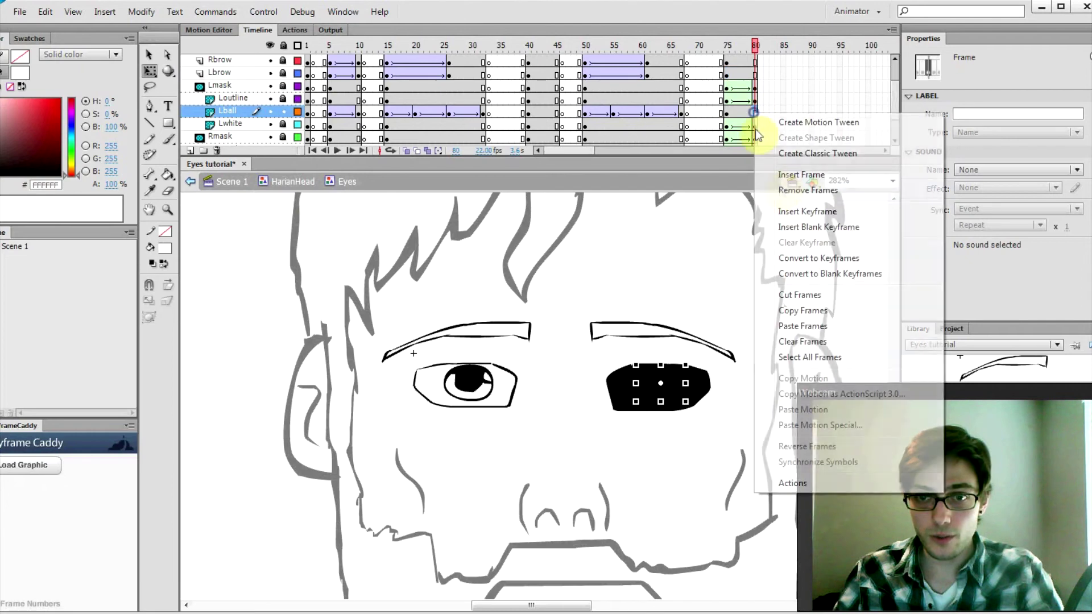
{"action": "left_click", "coordinate": [787, 211]}
{"action": "left_click", "coordinate": [271, 86]}
{"action": "scroll", "coordinate": [273, 90], "scroll_direction": "down", "scroll_amount": 1}
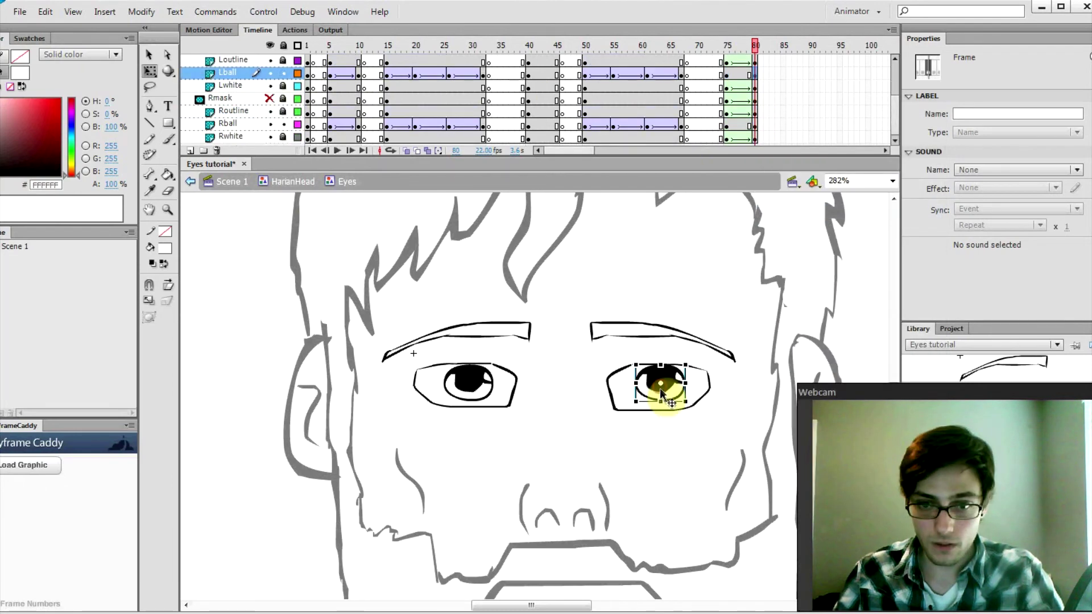
{"action": "left_click_drag", "start_coordinate": [659, 387], "coordinate": [659, 396]}
{"action": "left_click", "coordinate": [462, 390]}
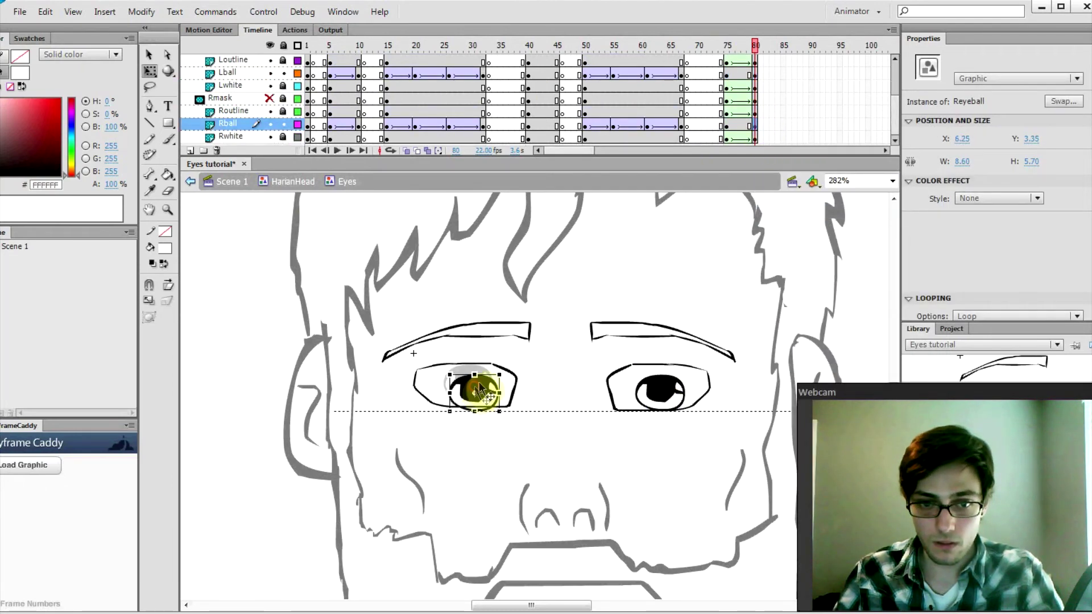
Create classic tweens on the Rball and Lball layers between frames 75 and 80.
{"action": "right_click", "coordinate": [734, 124]}
{"action": "left_click", "coordinate": [775, 165]}
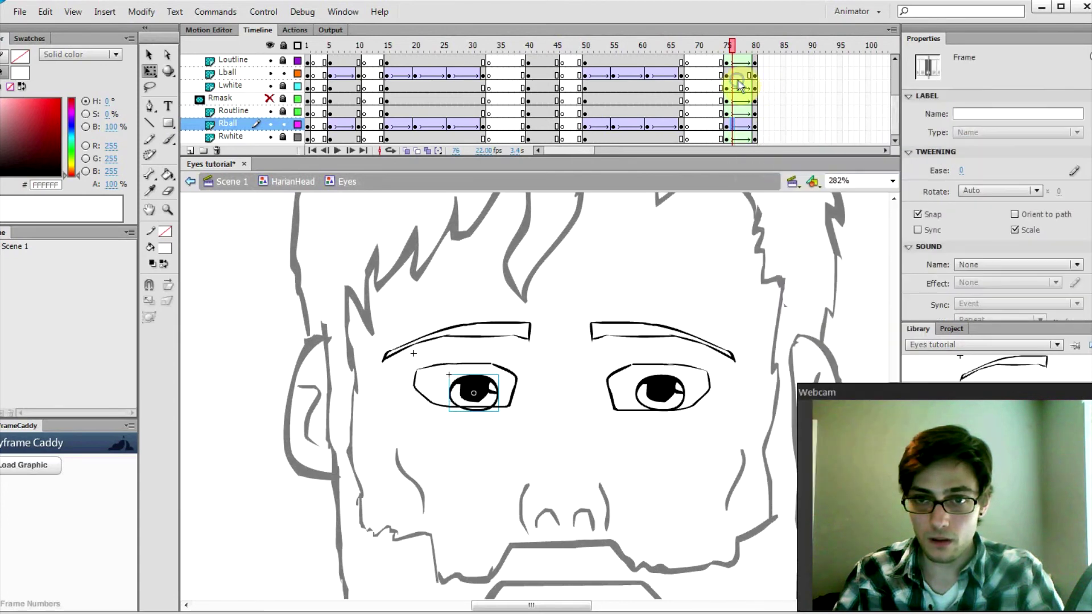
{"action": "right_click", "coordinate": [736, 75]}
{"action": "left_click", "coordinate": [759, 114]}
{"action": "scroll", "coordinate": [739, 105], "scroll_direction": "up", "scroll_amount": 2}
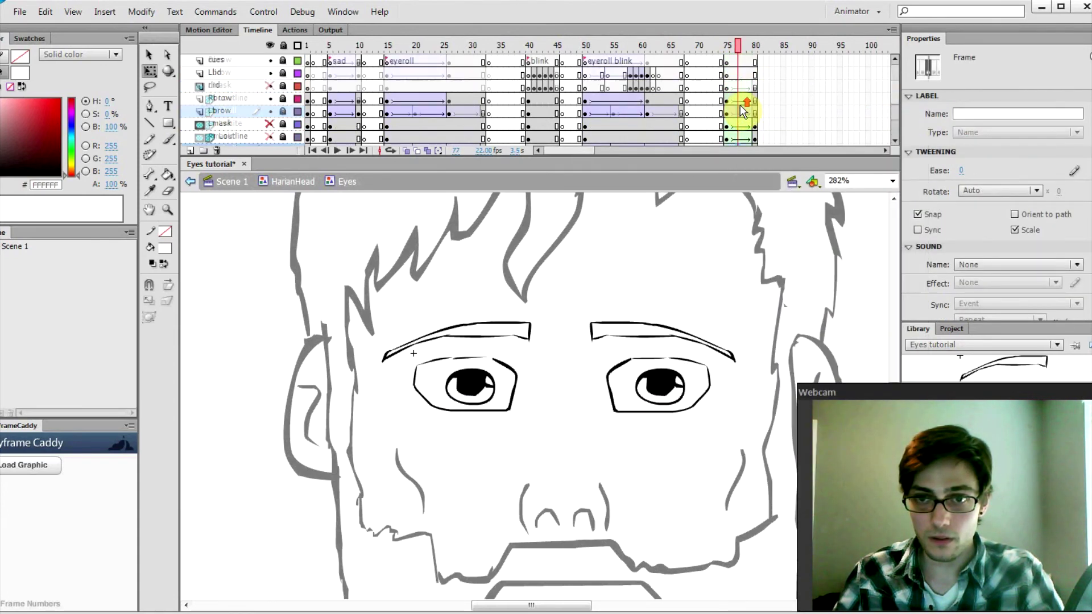
{"action": "left_click", "coordinate": [742, 105]}
{"action": "scroll", "coordinate": [735, 104], "scroll_direction": "down", "scroll_amount": 3}
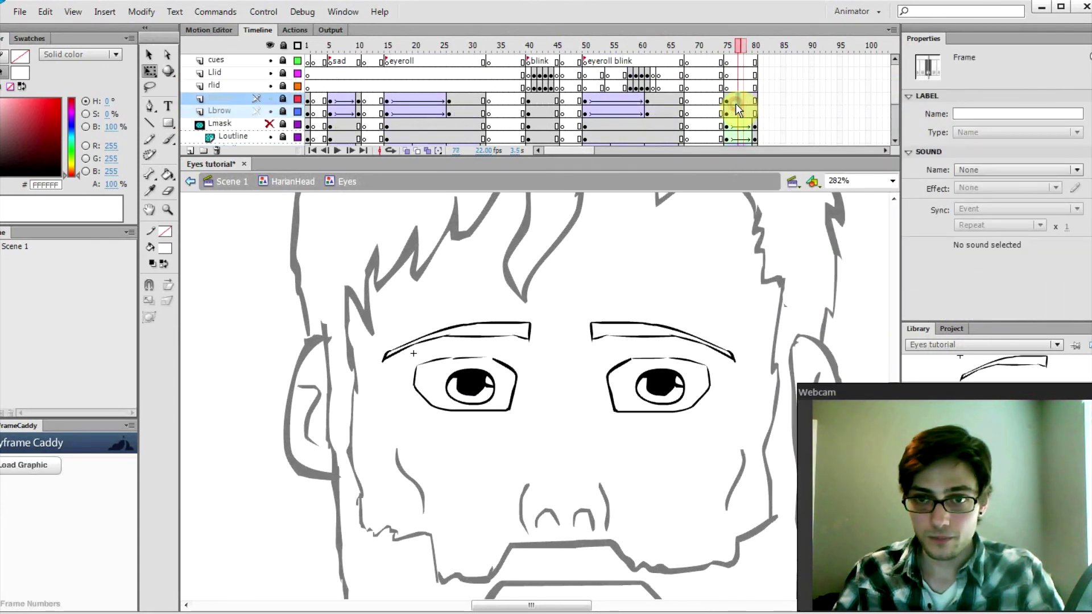
{"action": "left_click", "coordinate": [733, 47]}
{"action": "left_click", "coordinate": [757, 63]}
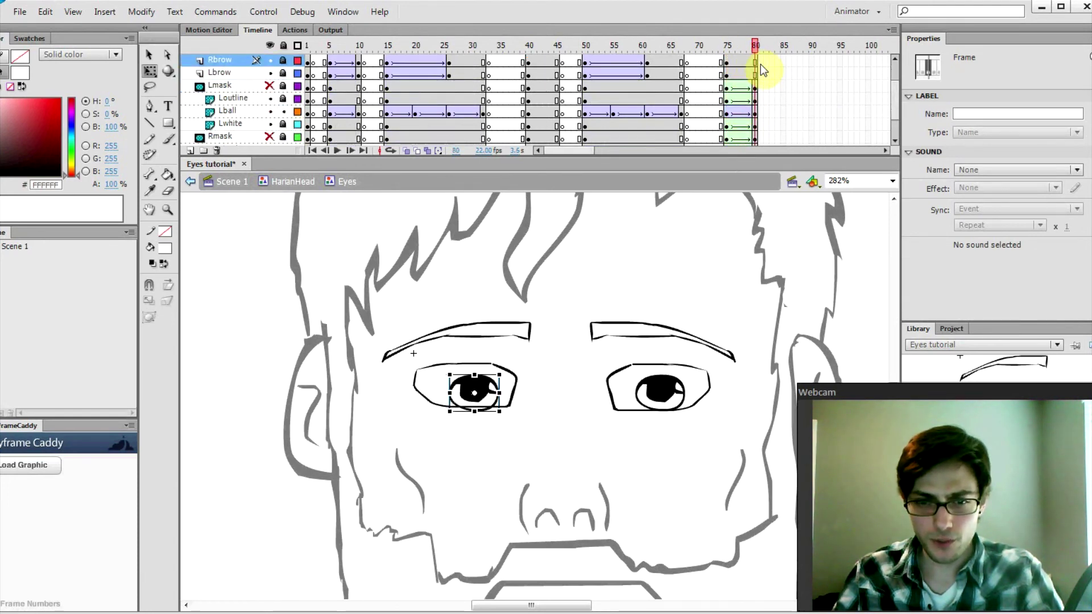
{"action": "left_click", "coordinate": [737, 62]}
{"action": "scroll", "coordinate": [737, 67], "scroll_direction": "up", "scroll_amount": 2}
{"action": "right_click", "coordinate": [755, 86]}
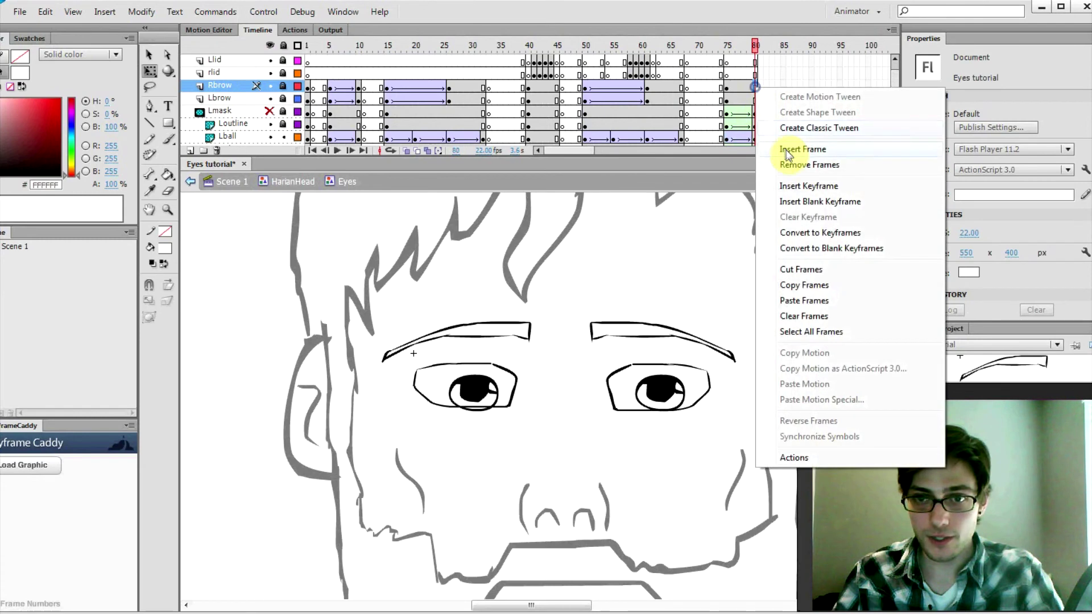
{"action": "left_click", "coordinate": [723, 86]}
Unlock only the Rbrow and Lbrow layers and place the eyebrows' transformation points at their outer ends on frame 75.
{"action": "left_click", "coordinate": [284, 46]}
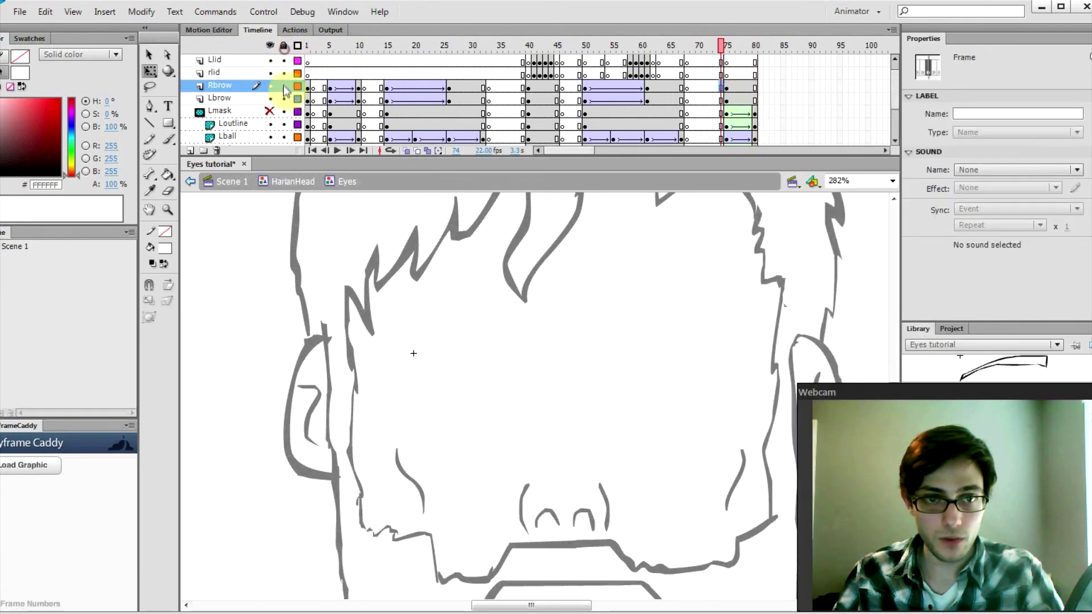
{"action": "left_click", "coordinate": [284, 45]}
{"action": "left_click", "coordinate": [284, 87]}
{"action": "left_click", "coordinate": [283, 99]}
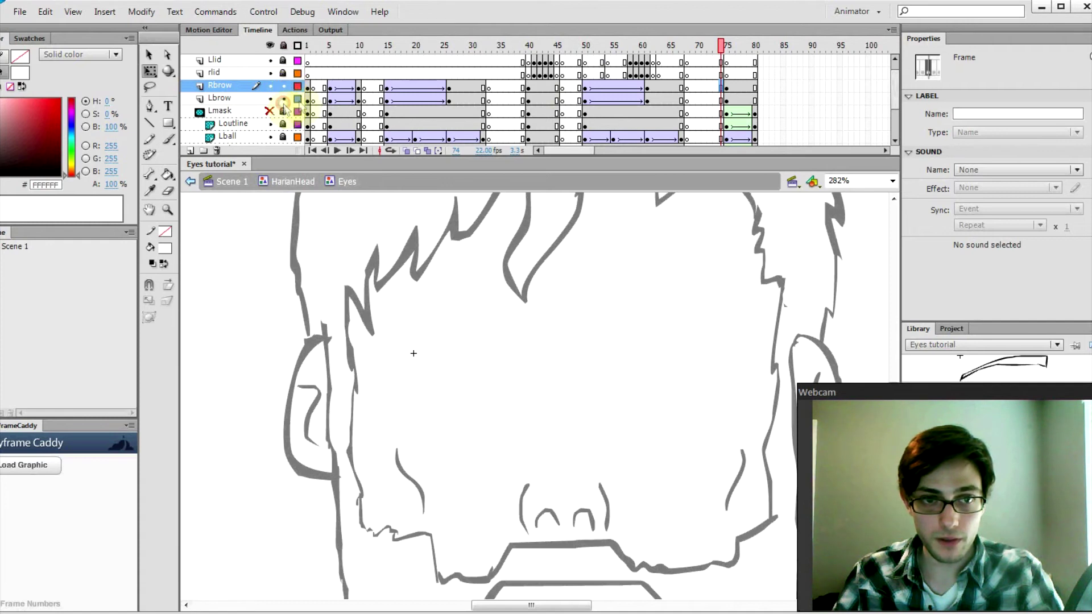
{"action": "left_click", "coordinate": [723, 88]}
{"action": "left_click", "coordinate": [727, 99]}
{"action": "left_click_drag", "start_coordinate": [736, 317], "coordinate": [738, 316]}
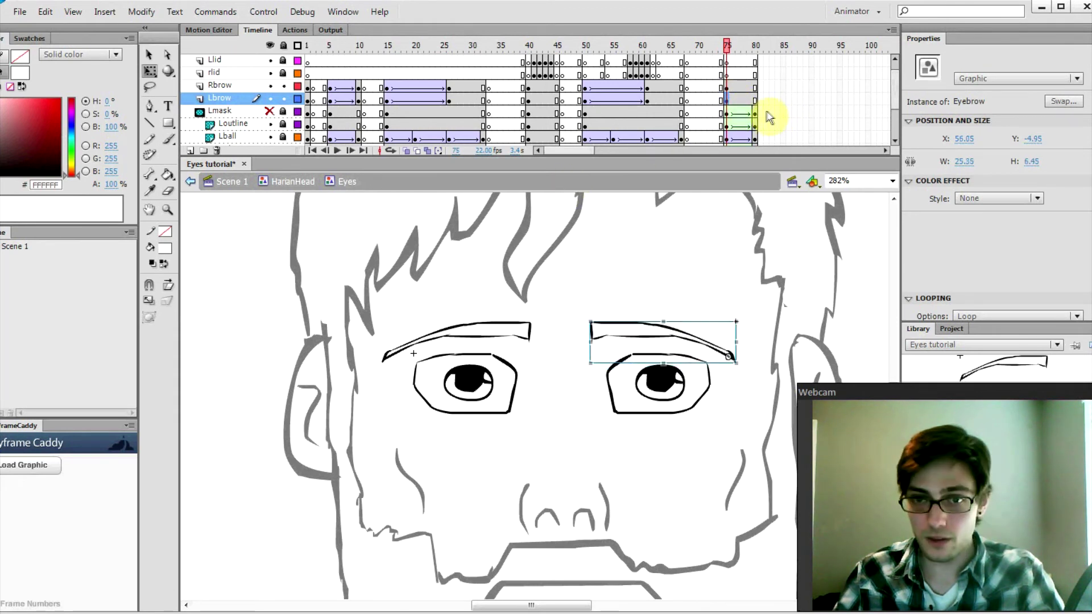
At frame 80, rotate both eyebrows about their outer ends so the inner ends drop toward the eyes.
{"action": "left_click", "coordinate": [754, 86]}
{"action": "left_click_drag", "start_coordinate": [541, 320], "coordinate": [554, 335]}
{"action": "left_click", "coordinate": [752, 101]}
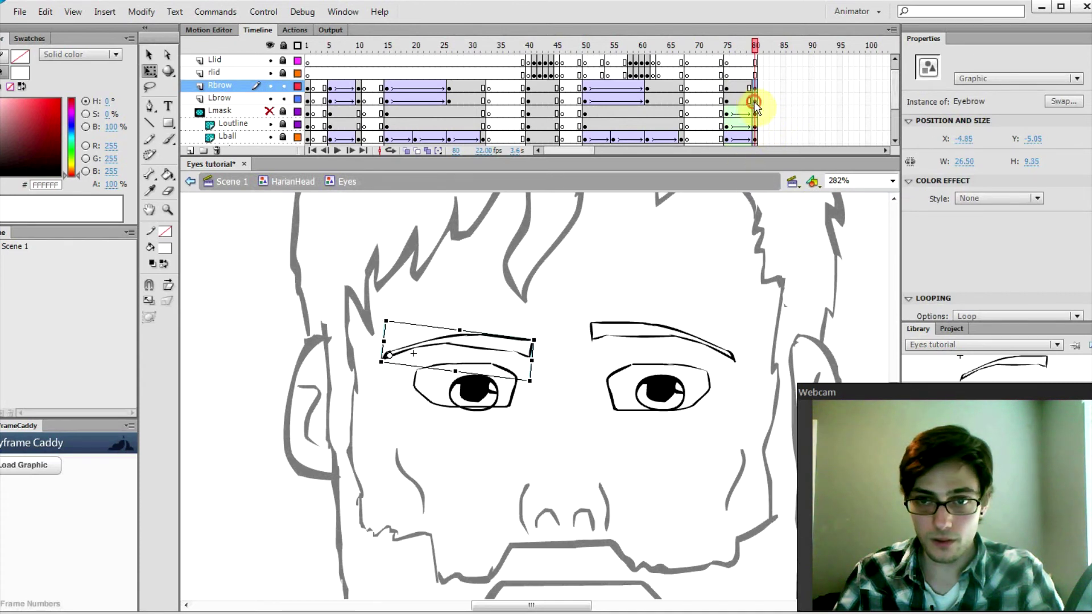
{"action": "left_click_drag", "start_coordinate": [594, 318], "coordinate": [583, 332]}
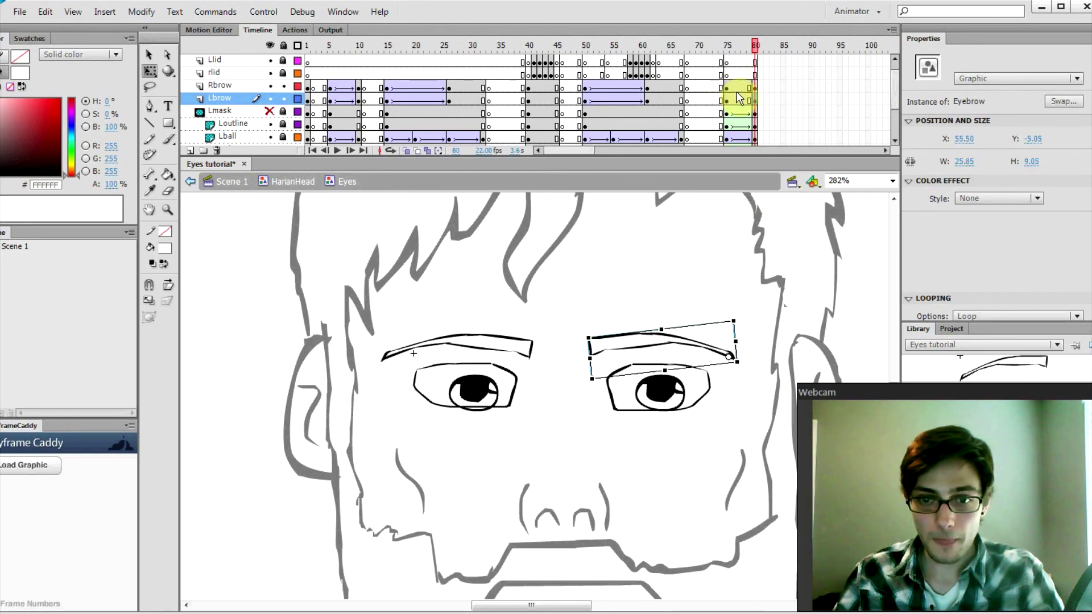
Create classic tweens on the Lbrow and Rbrow layers between frames 75 and 80, and play the result.
{"action": "left_click_drag", "start_coordinate": [736, 85], "coordinate": [735, 96]}
{"action": "right_click", "coordinate": [733, 96]}
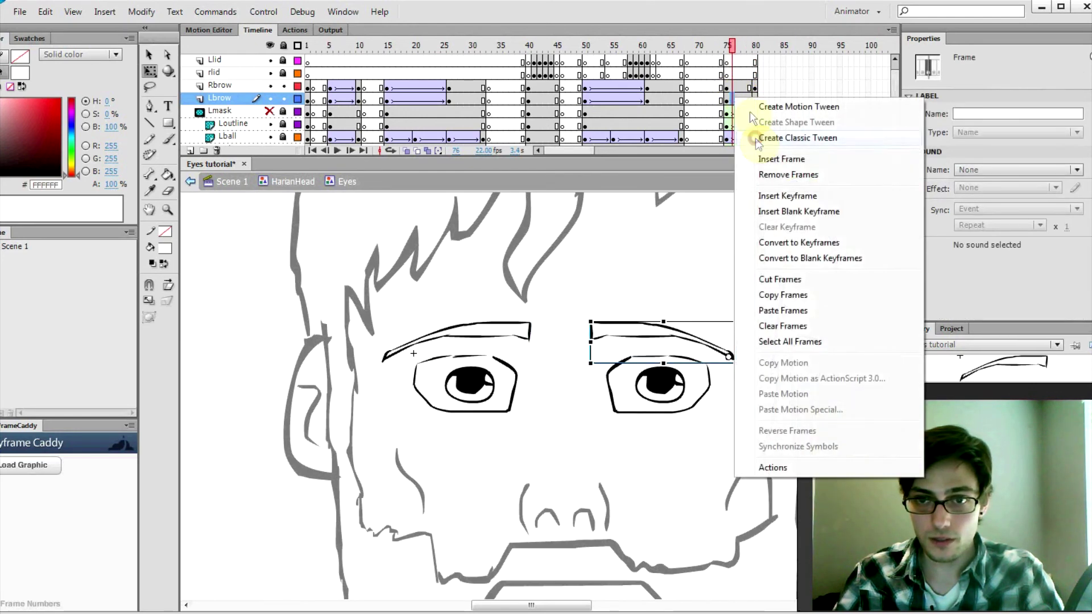
{"action": "left_click", "coordinate": [753, 137]}
{"action": "right_click", "coordinate": [733, 86]}
{"action": "left_click", "coordinate": [755, 127]}
{"action": "key", "text": "Return"}
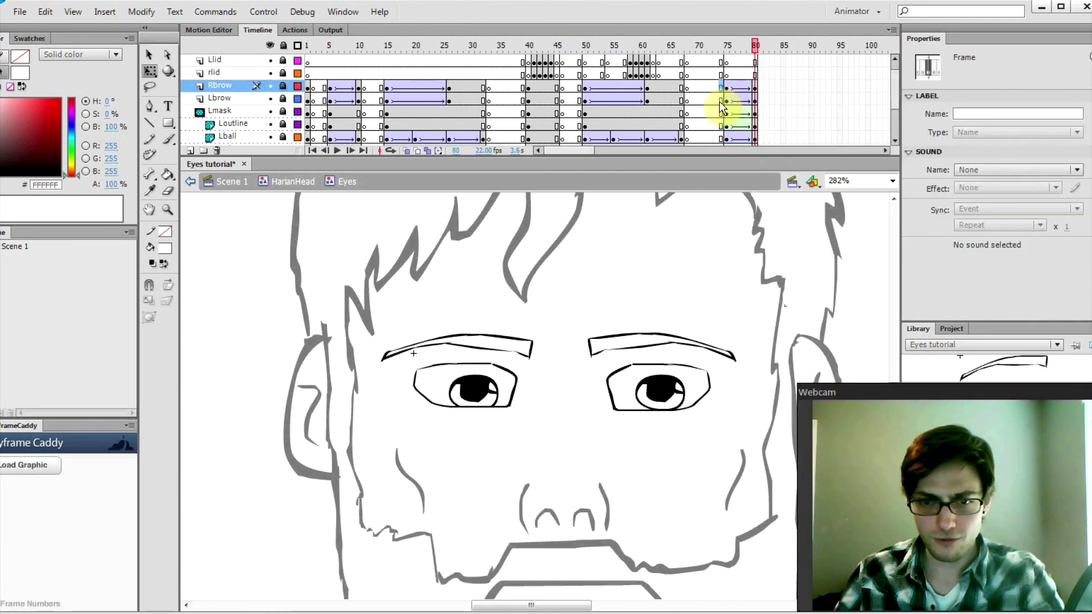
Step back to frame 75 and replay the squint through frame 80 to review the motion of eyes and brows.
{"action": "scroll", "coordinate": [729, 109], "scroll_direction": "up", "scroll_amount": 1}
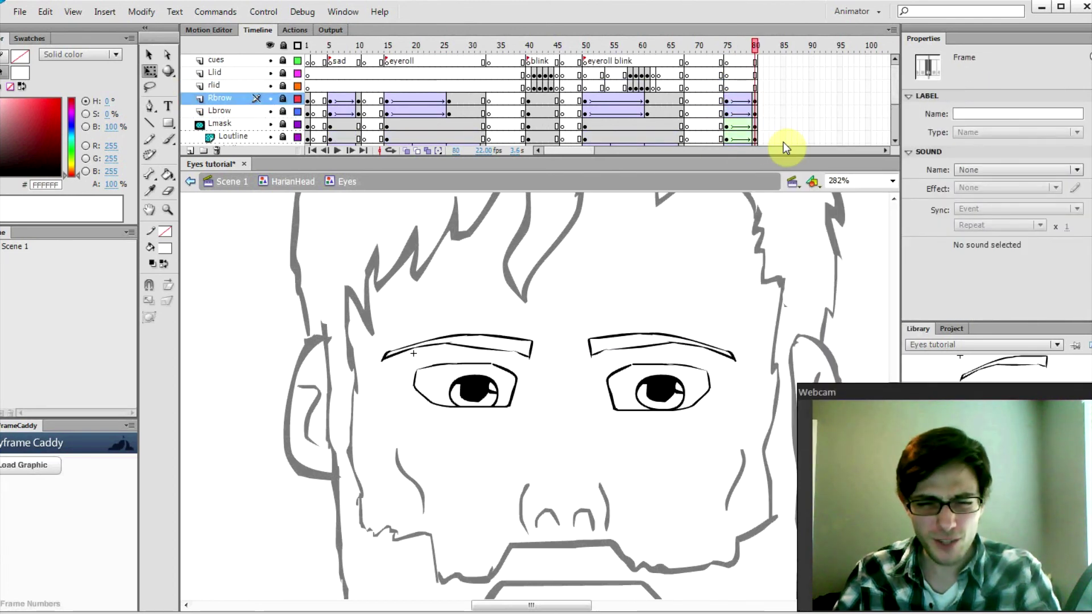
{"action": "key", "text": "comma"}
{"action": "key", "text": "comma"}
{"action": "key", "text": "comma"}
{"action": "key", "text": "comma"}
{"action": "key", "text": "comma"}
{"action": "key", "text": "Return"}
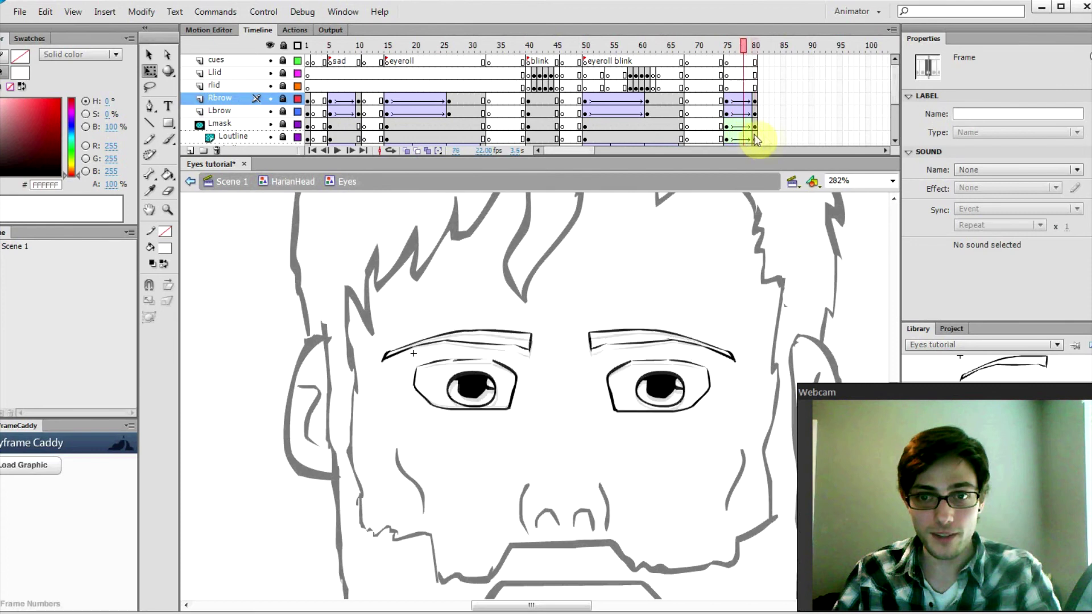
{"action": "left_click_drag", "start_coordinate": [753, 134], "coordinate": [778, 138]}
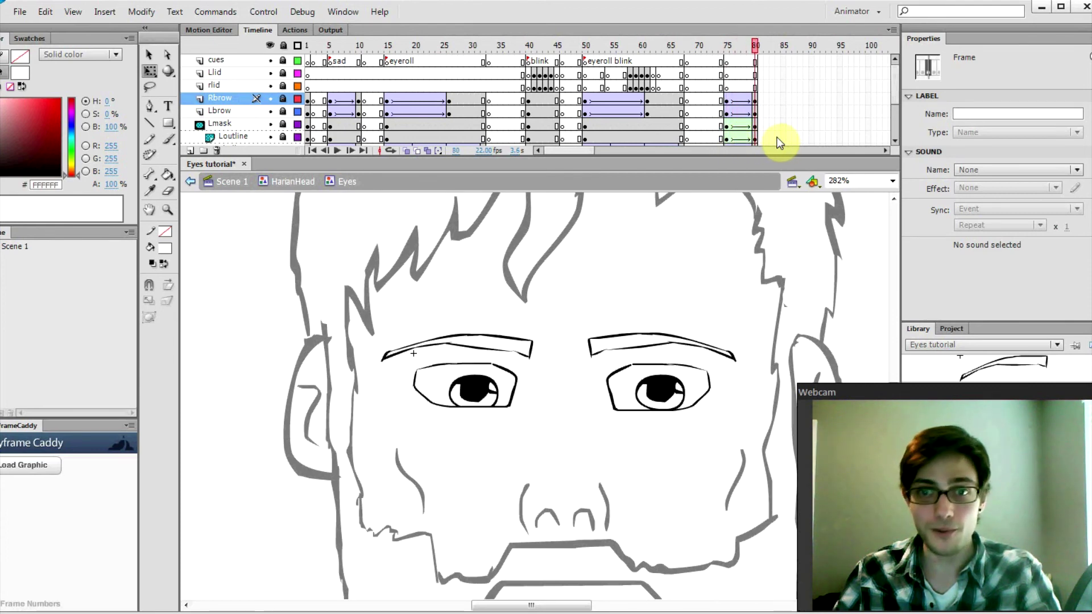
{"action": "left_click", "coordinate": [778, 141]}
{"action": "left_click", "coordinate": [726, 75]}
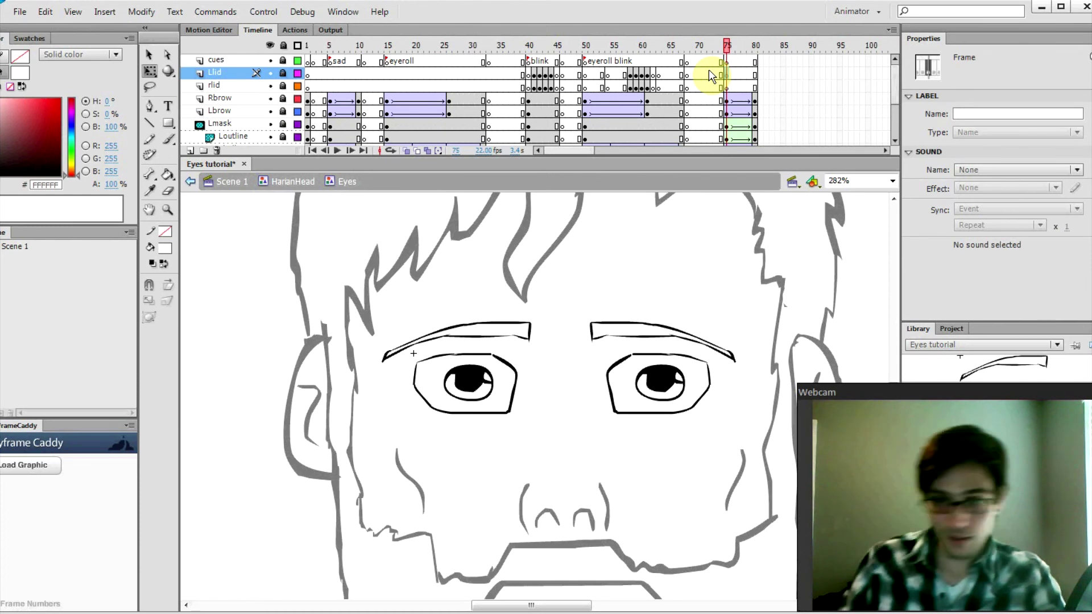
{"action": "left_click", "coordinate": [739, 75]}
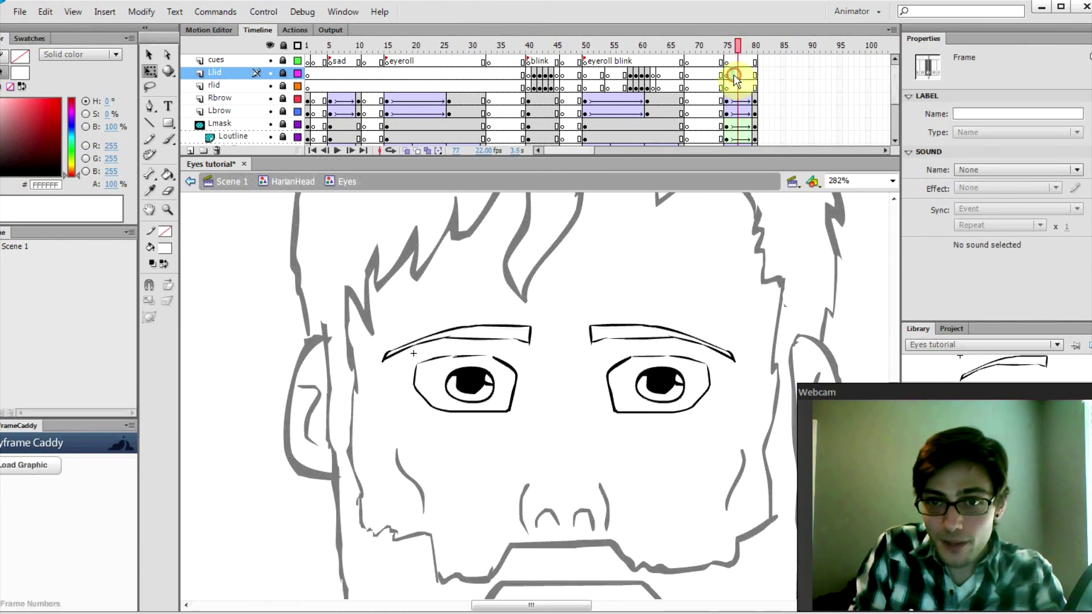
Insert a blank keyframe at frame 76 on the Llid layer and brush two short crease lines between the eyebrows.
{"action": "left_click", "coordinate": [733, 76]}
{"action": "key", "text": "F7"}
{"action": "key", "text": "b"}
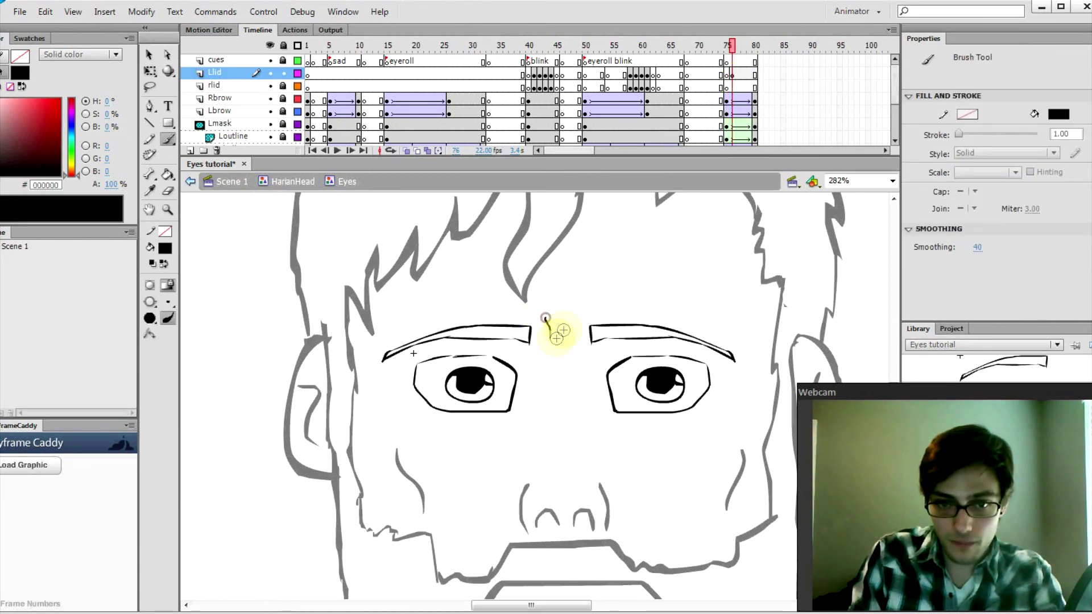
{"action": "left_click_drag", "start_coordinate": [571, 320], "coordinate": [571, 334]}
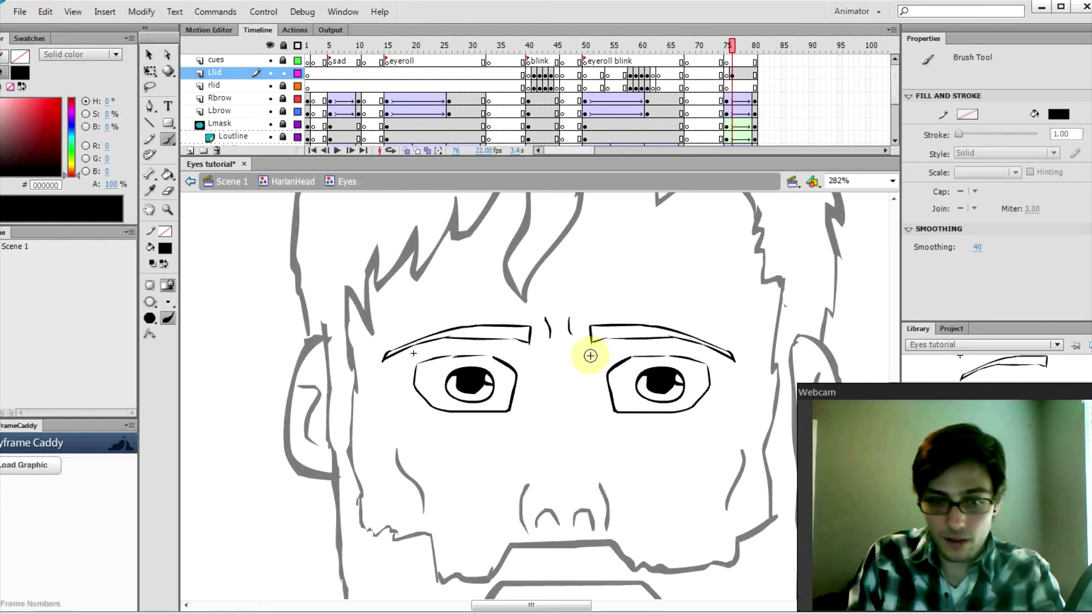
Add a blank keyframe at frame 77 on the Llid layer, turn on onion skinning and brush the two crease lines slightly lower.
{"action": "key", "text": "F7"}
{"action": "left_click", "coordinate": [406, 152]}
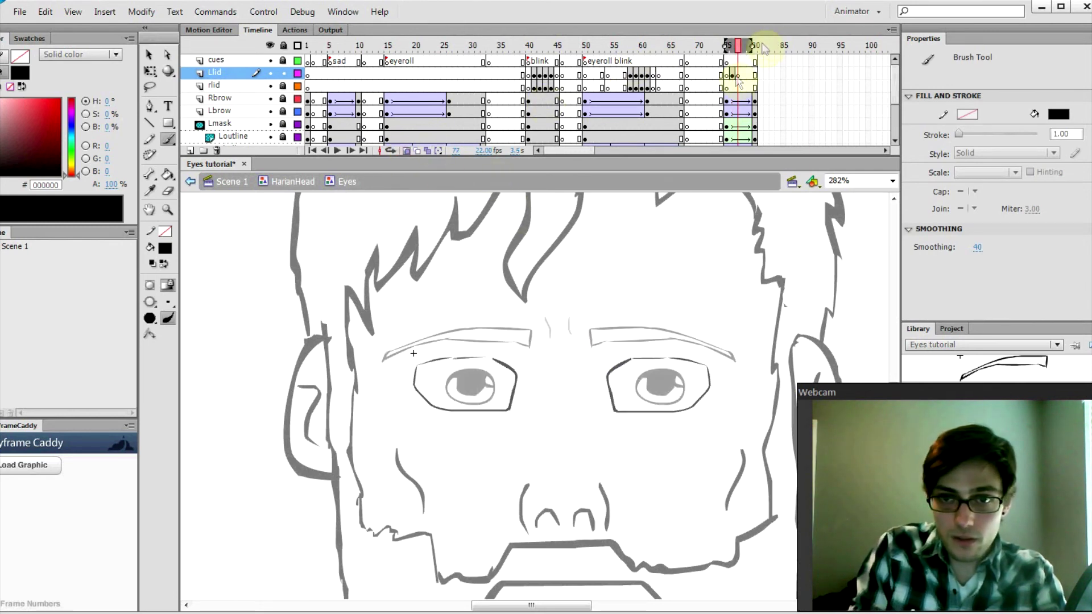
{"action": "mouse_move", "coordinate": [548, 326]}
{"action": "left_mouse_down"}
{"action": "mouse_move", "coordinate": [551, 341]}
{"action": "mouse_move", "coordinate": [571, 341]}
{"action": "left_mouse_up"}
Continue the brow creases on Llid keyframes 78 and 79, brushing them lower with a second short line beside each.
{"action": "key", "text": "period"}
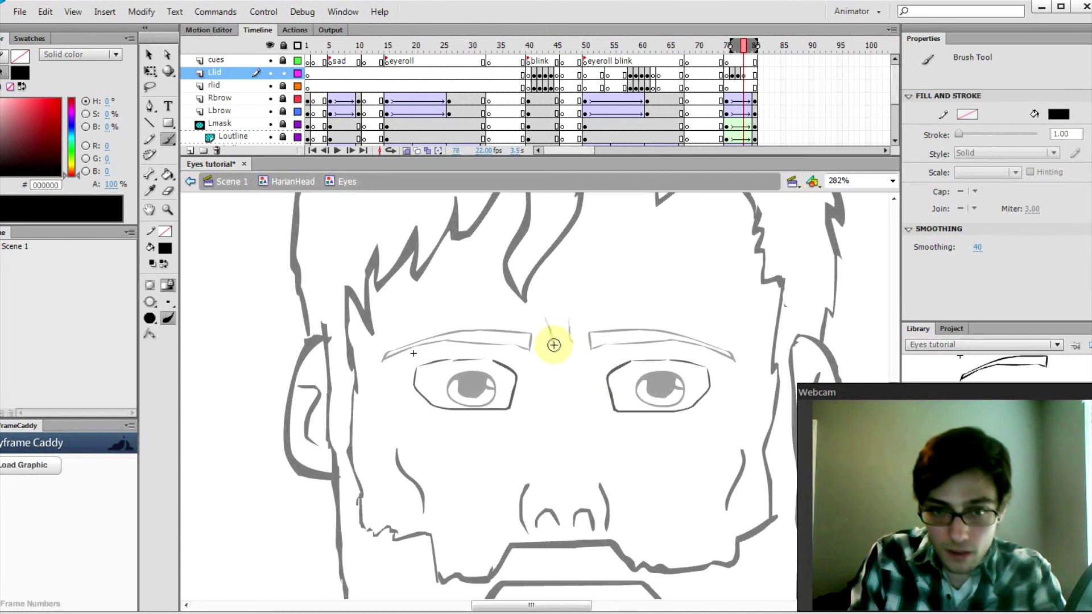
{"action": "left_click_drag", "start_coordinate": [572, 341], "coordinate": [568, 354]}
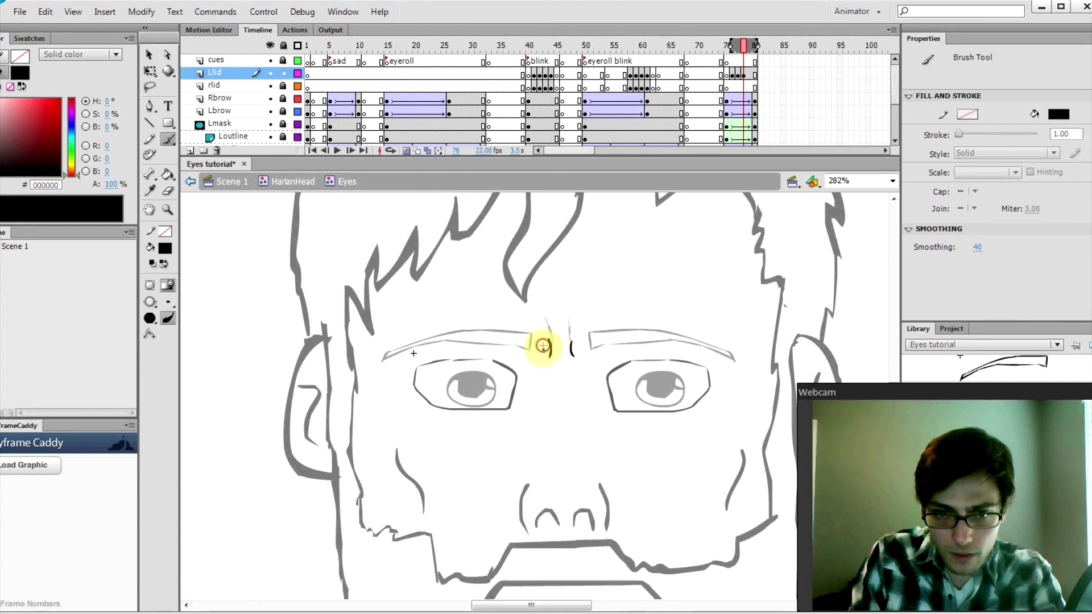
{"action": "left_click_drag", "start_coordinate": [543, 346], "coordinate": [542, 352]}
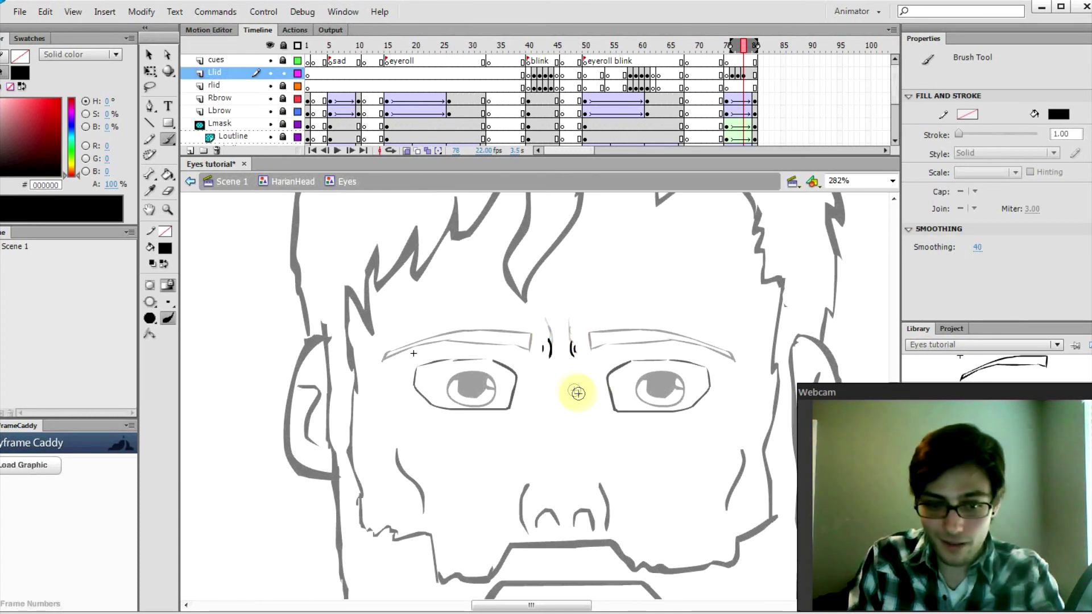
{"action": "key", "text": "."}
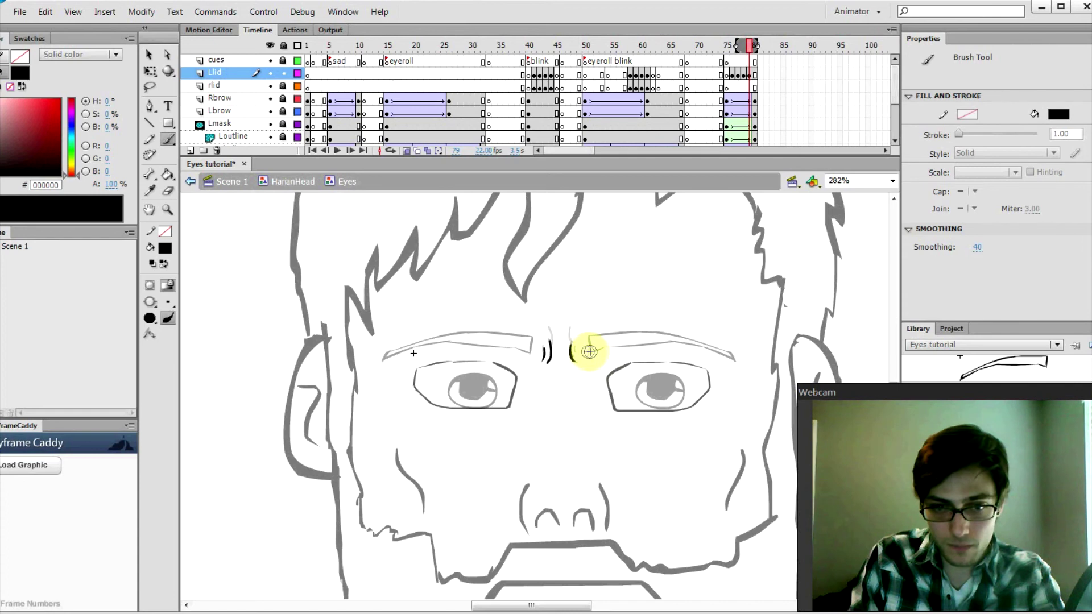
Play the squint from frame 76 through frame 80 with onion skinning off, and replay it to review the brow creases.
{"action": "left_click_drag", "start_coordinate": [752, 45], "coordinate": [727, 49]}
{"action": "key", "text": "Return"}
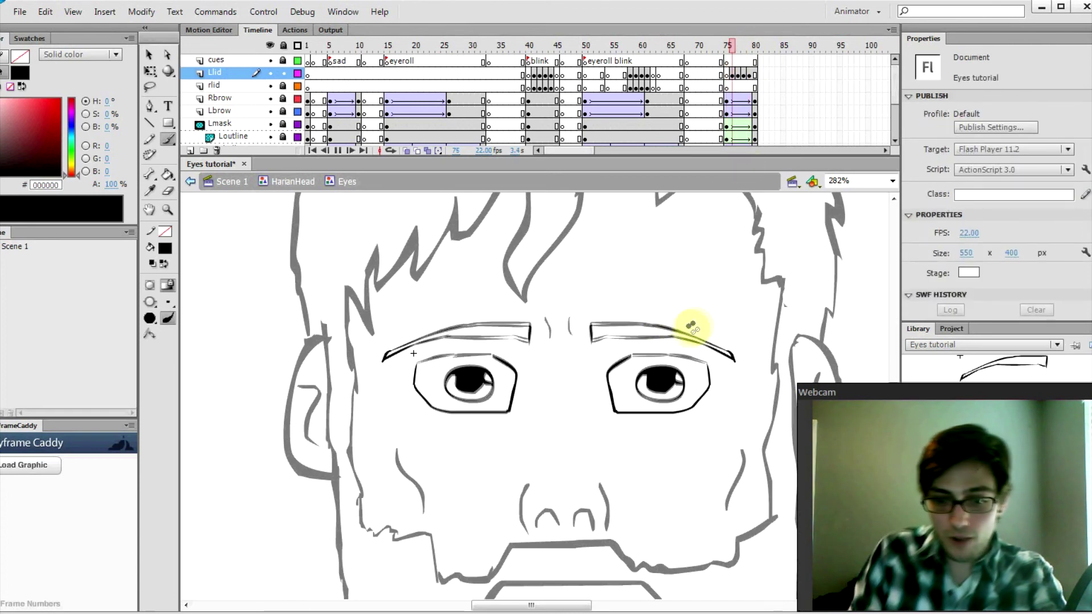
{"action": "left_click", "coordinate": [731, 85]}
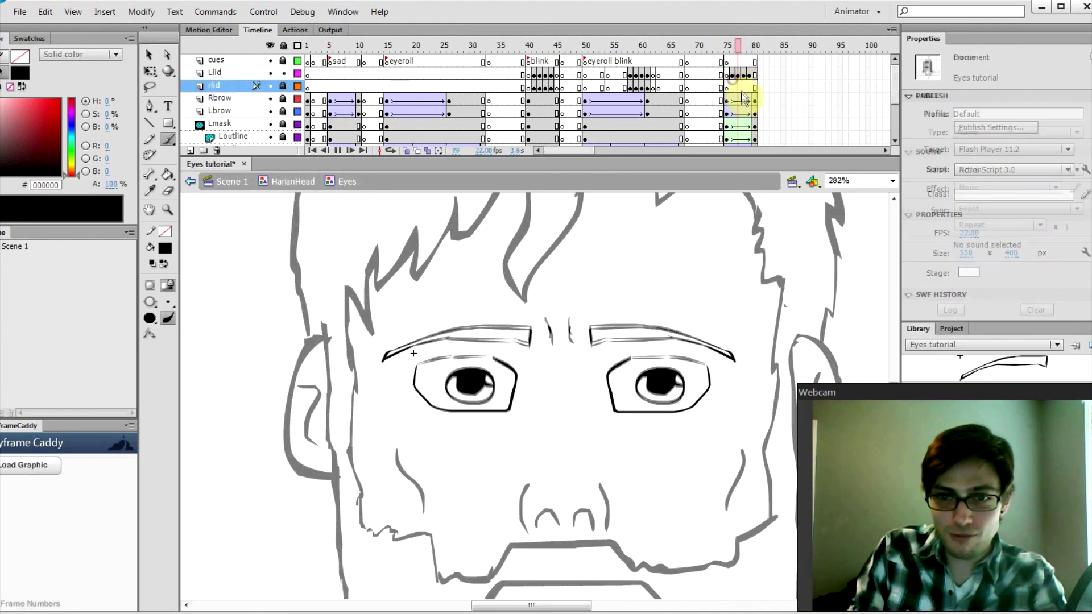
{"action": "left_click", "coordinate": [721, 75]}
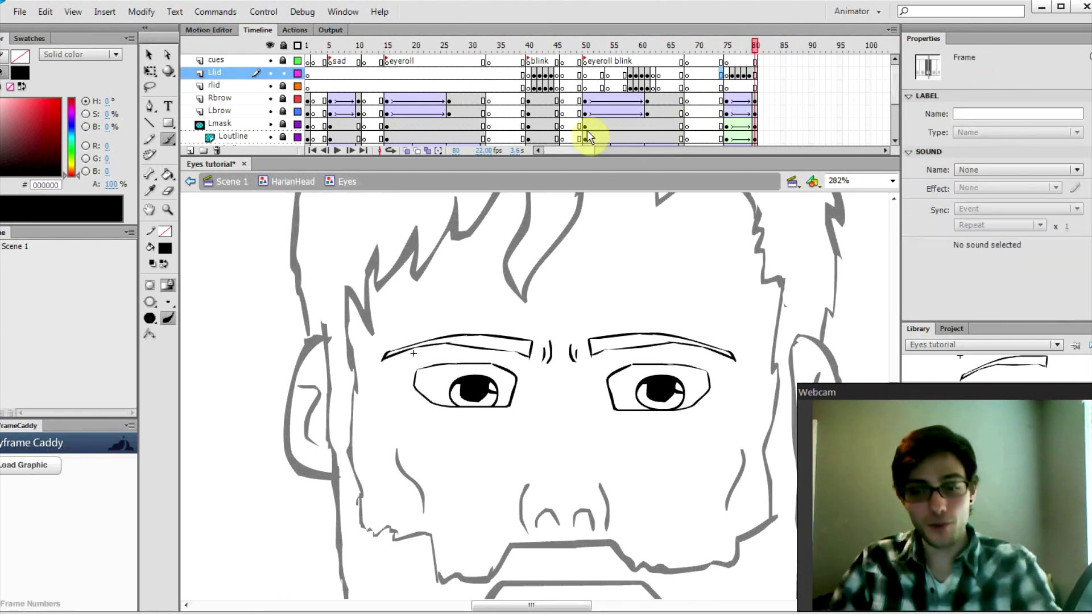
{"action": "left_click_drag", "start_coordinate": [756, 47], "coordinate": [727, 48]}
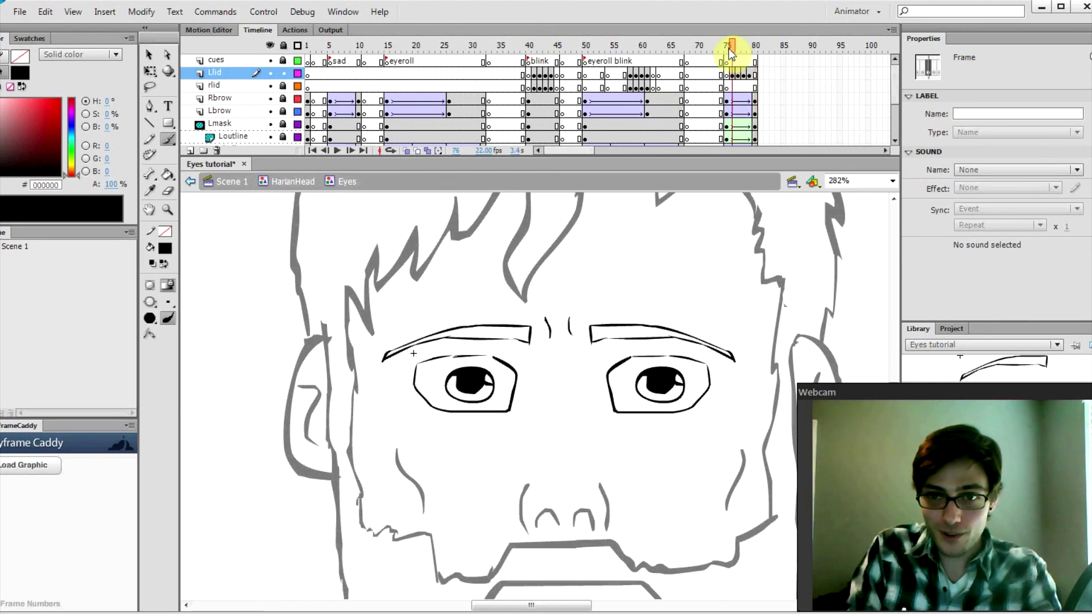
{"action": "key", "text": "Return"}
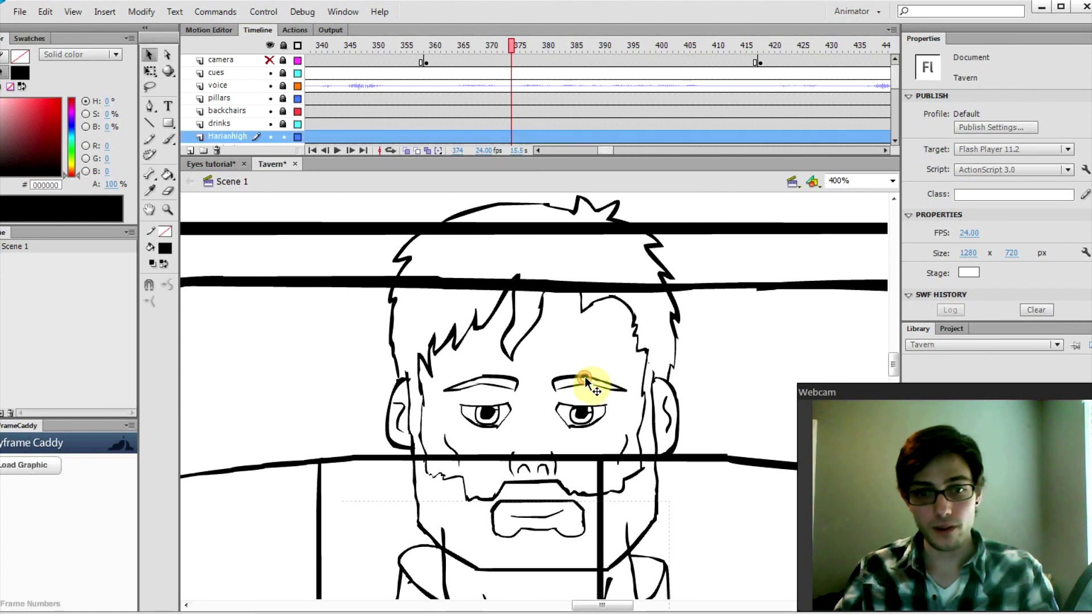
In the Tavern document, open the Harianhigh symbol and its nested HarianHead symbol, and play the eye animation from frame 374.
{"action": "double_click", "coordinate": [585, 376]}
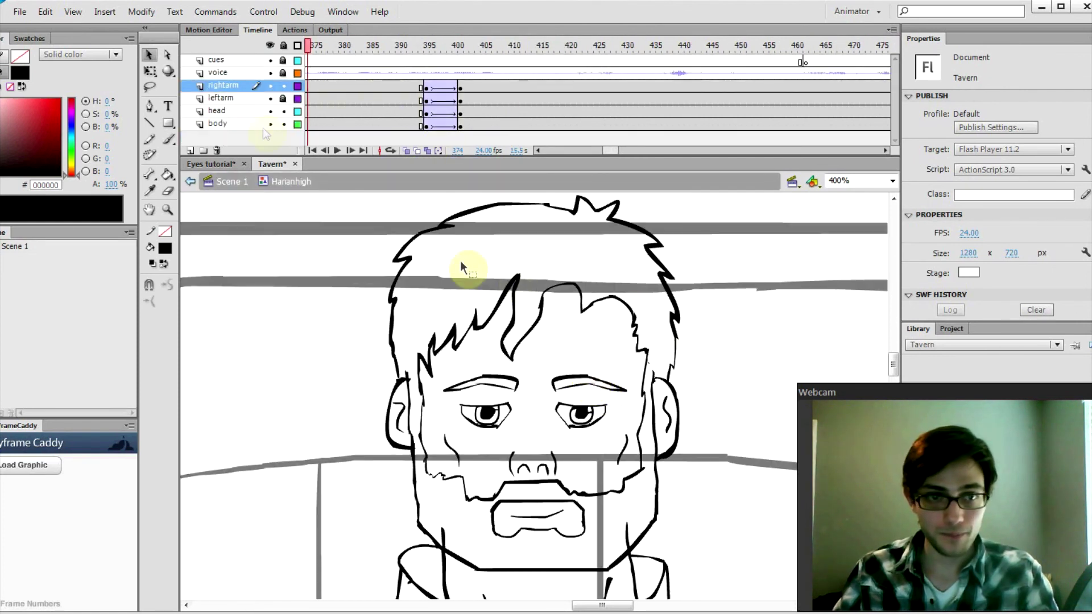
{"action": "double_click", "coordinate": [527, 333]}
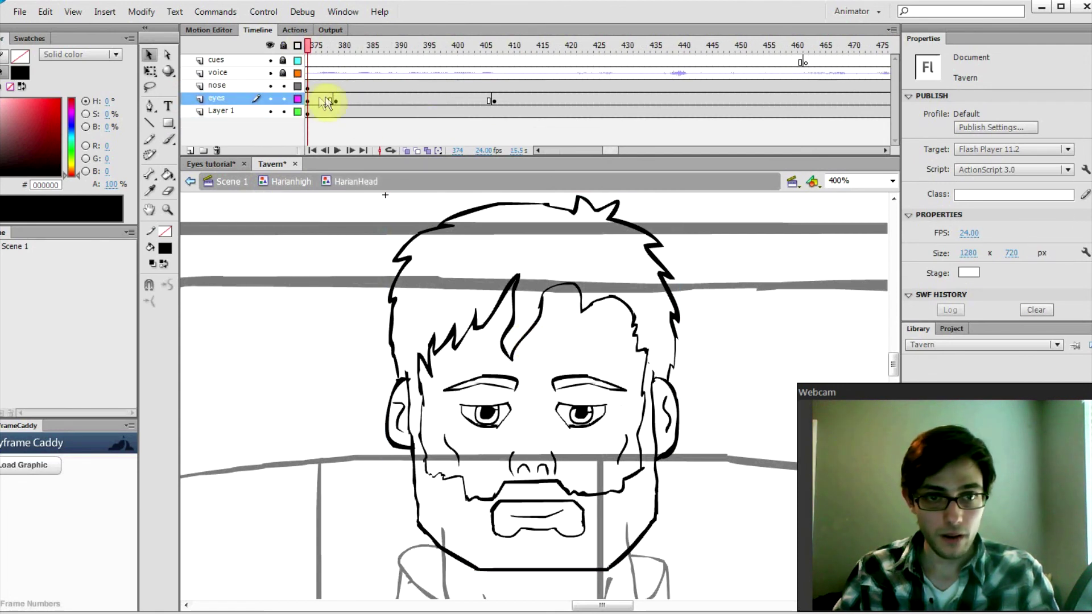
{"action": "left_click", "coordinate": [499, 410]}
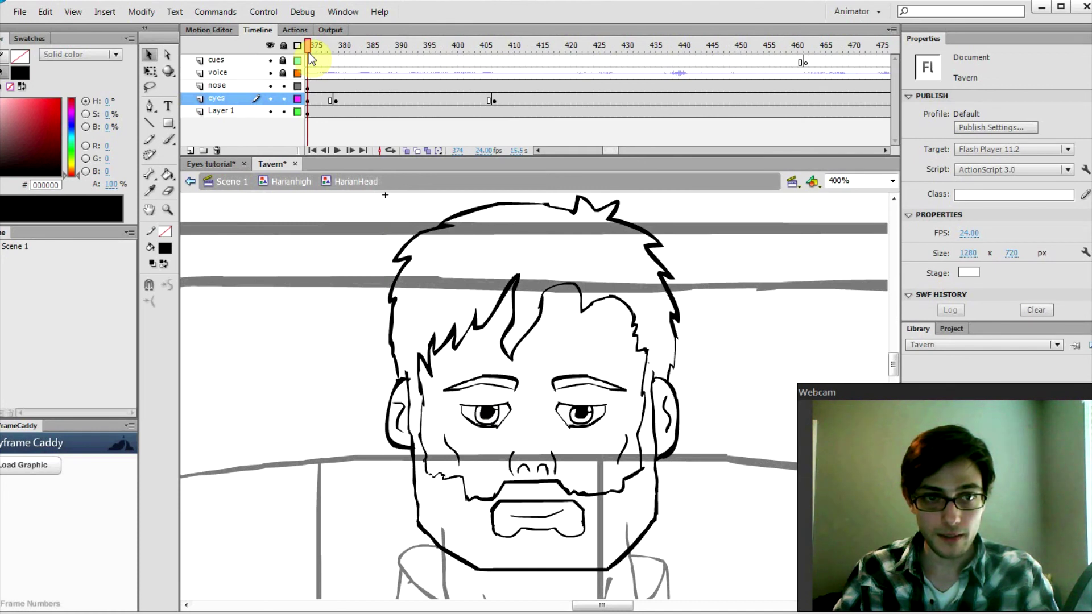
{"action": "key", "text": "Return"}
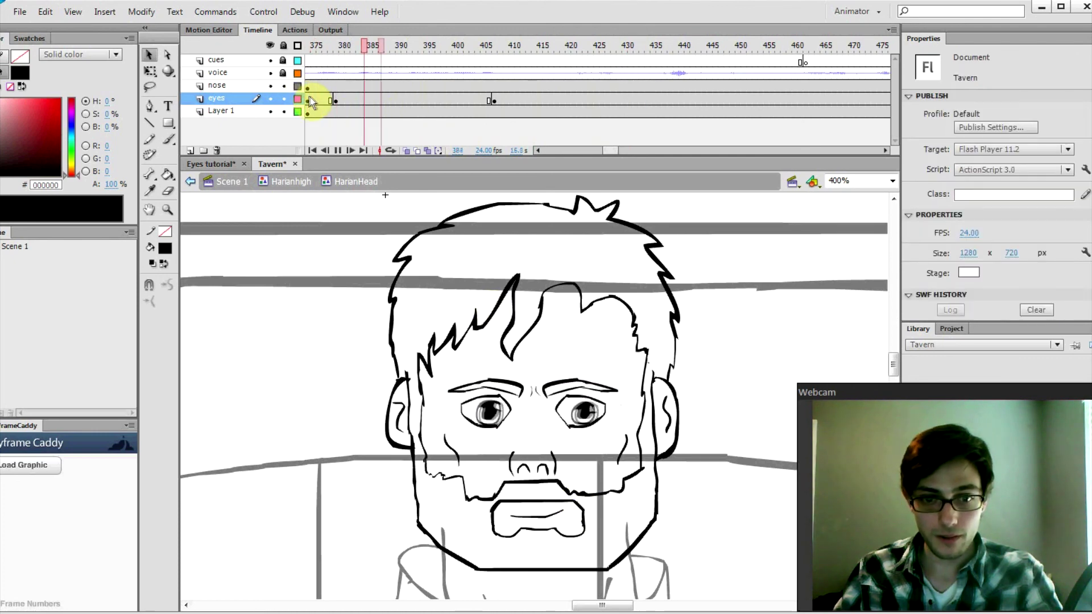
{"action": "key", "text": "Return"}
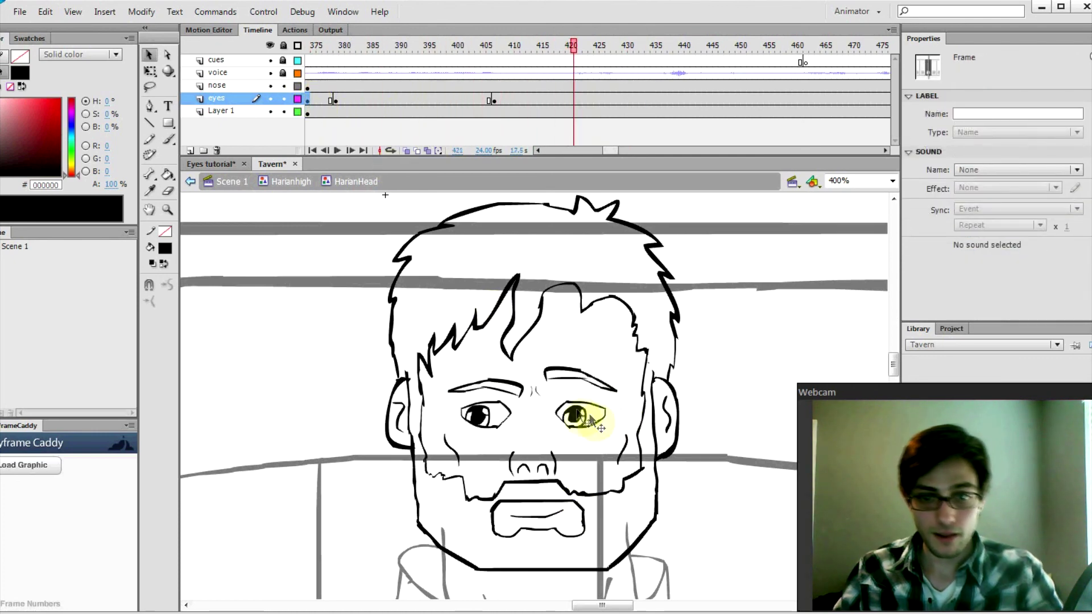
Open the nested HarianEyes symbol and examine the labelled expressions and the brow, lid, mask and eyeball layers along its timeline.
{"action": "double_click", "coordinate": [569, 405]}
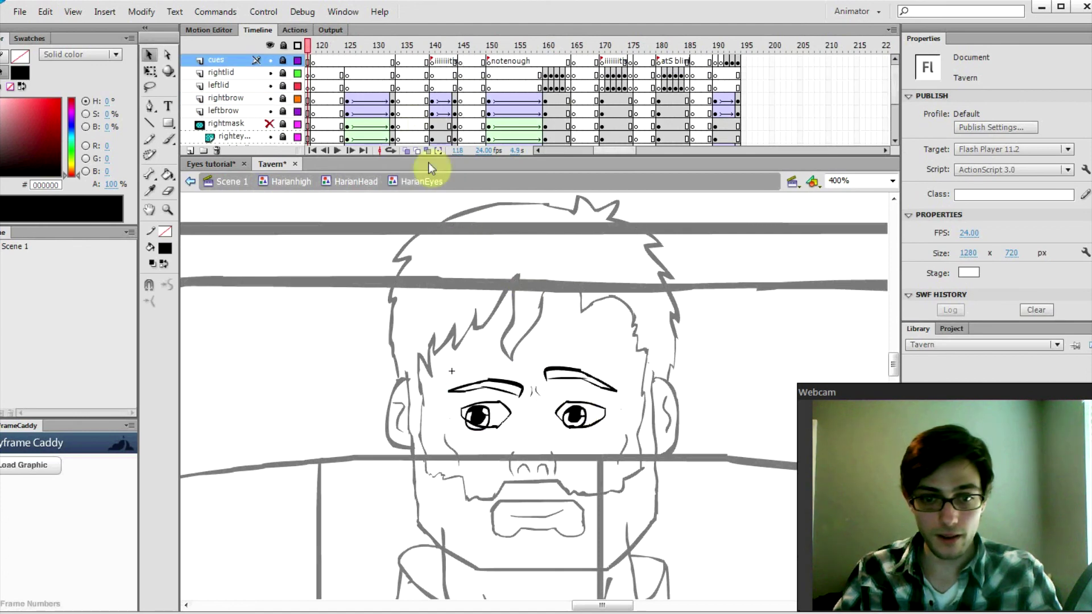
{"action": "left_click_drag", "start_coordinate": [307, 45], "coordinate": [549, 126]}
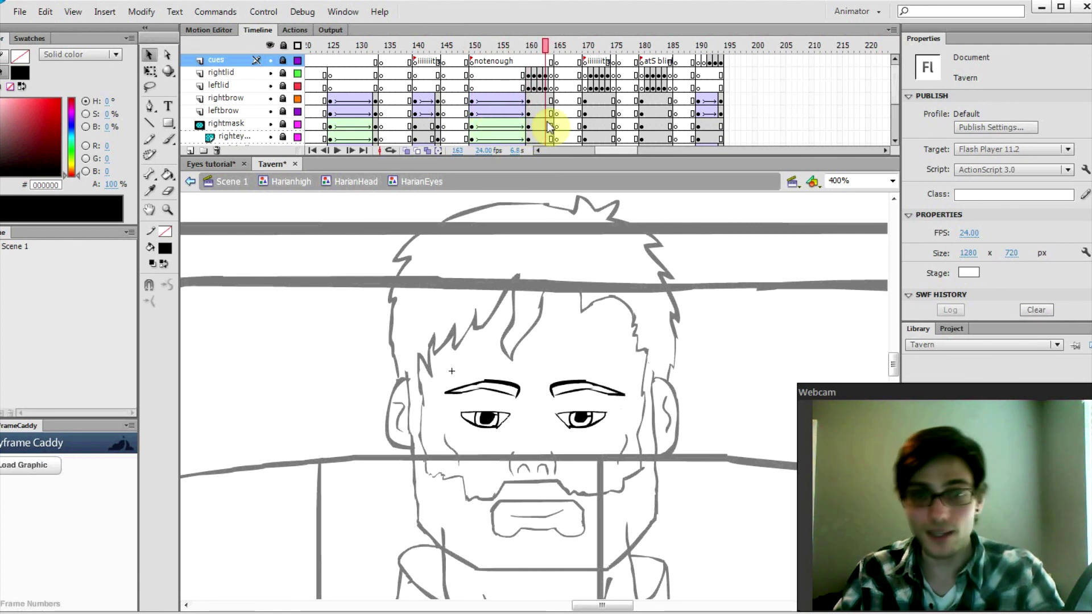
{"action": "scroll", "coordinate": [556, 114], "scroll_direction": "down", "scroll_amount": 5}
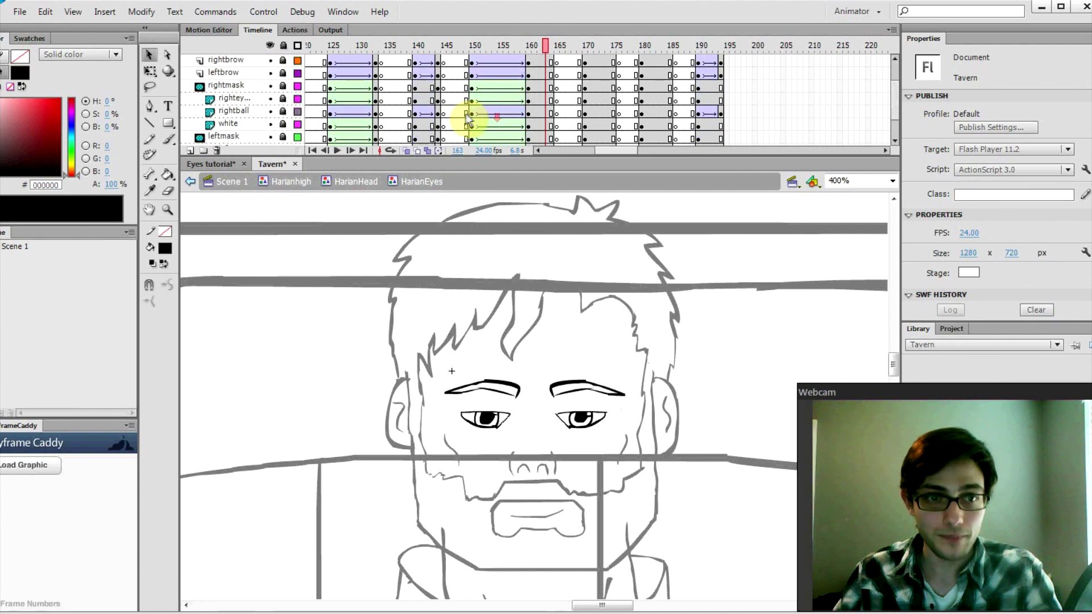
{"action": "scroll", "coordinate": [380, 97], "scroll_direction": "down", "scroll_amount": 1}
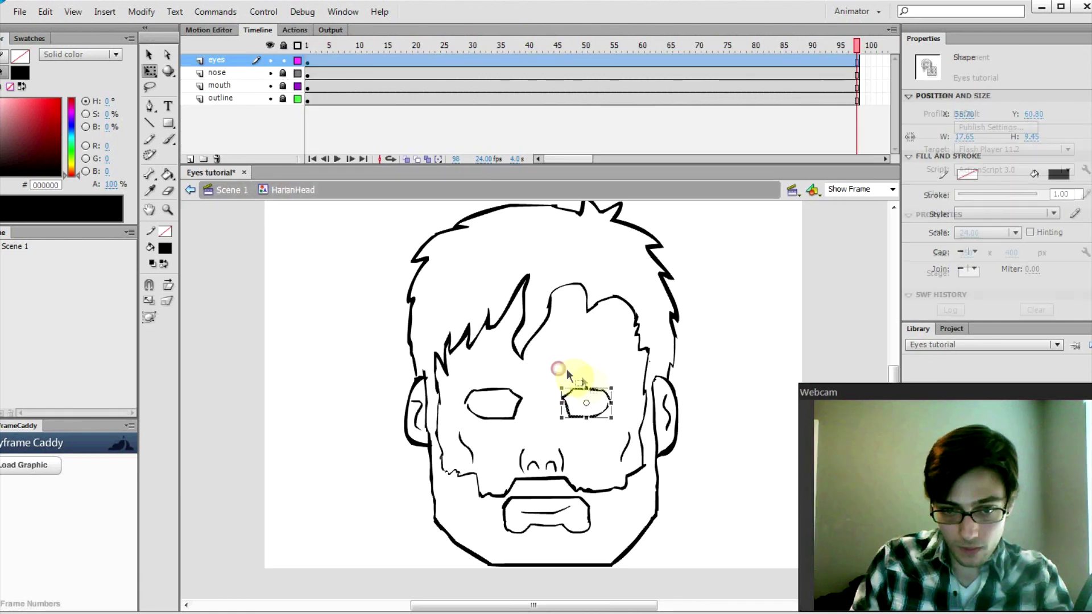
In the Eyes tutorial's HarianHead symbol, widen the character's left eye outline to 17.90 px with Free Transform, adjust its height and deselect it.
{"action": "left_click_drag", "start_coordinate": [547, 374], "coordinate": [609, 420]}
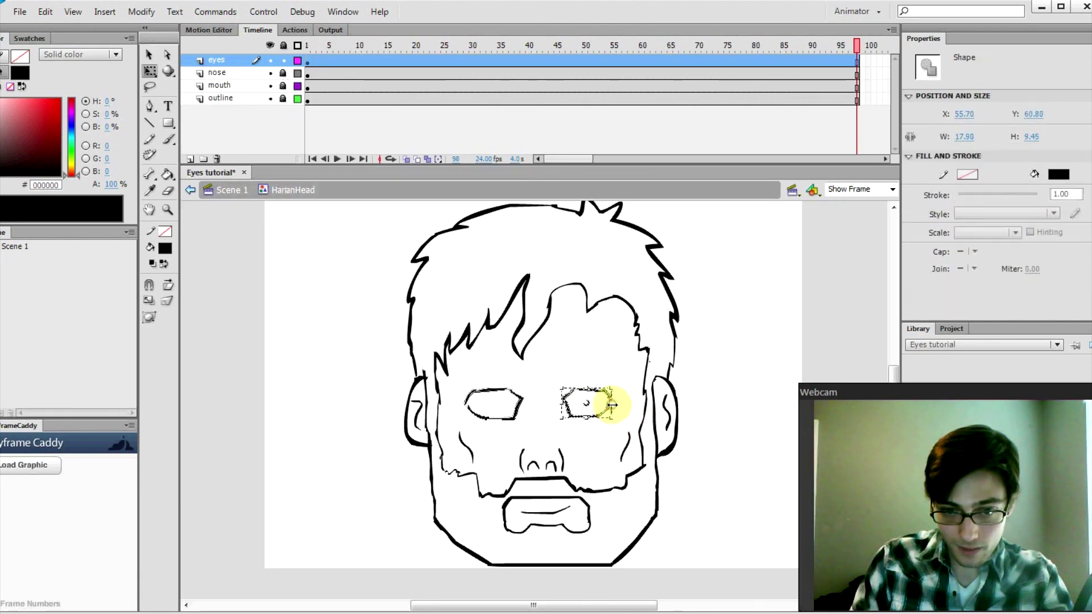
{"action": "left_click_drag", "start_coordinate": [589, 419], "coordinate": [591, 388]}
{"action": "left_click", "coordinate": [592, 427]}
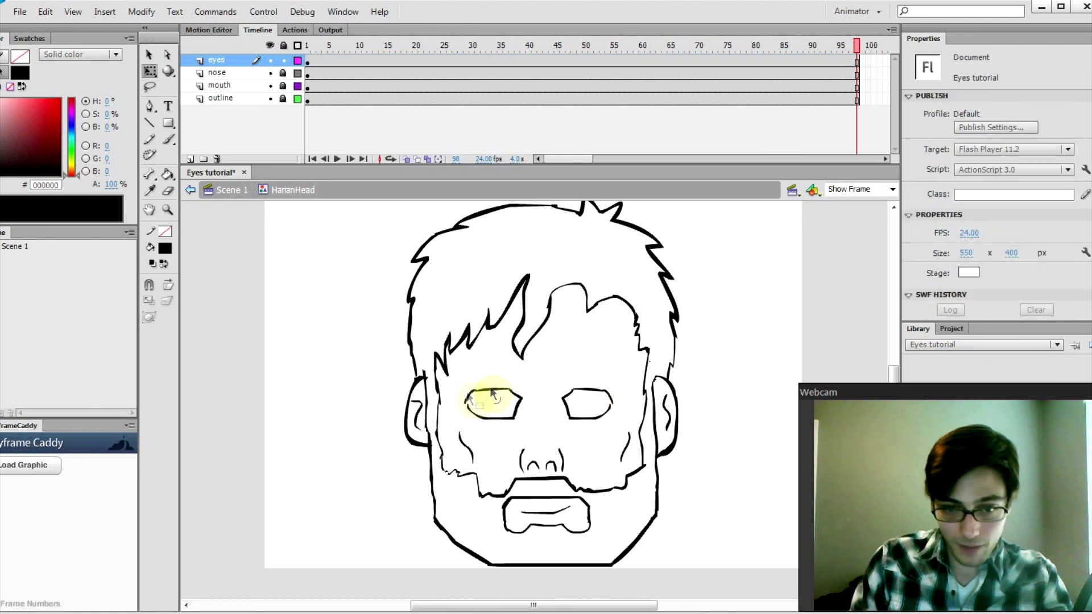